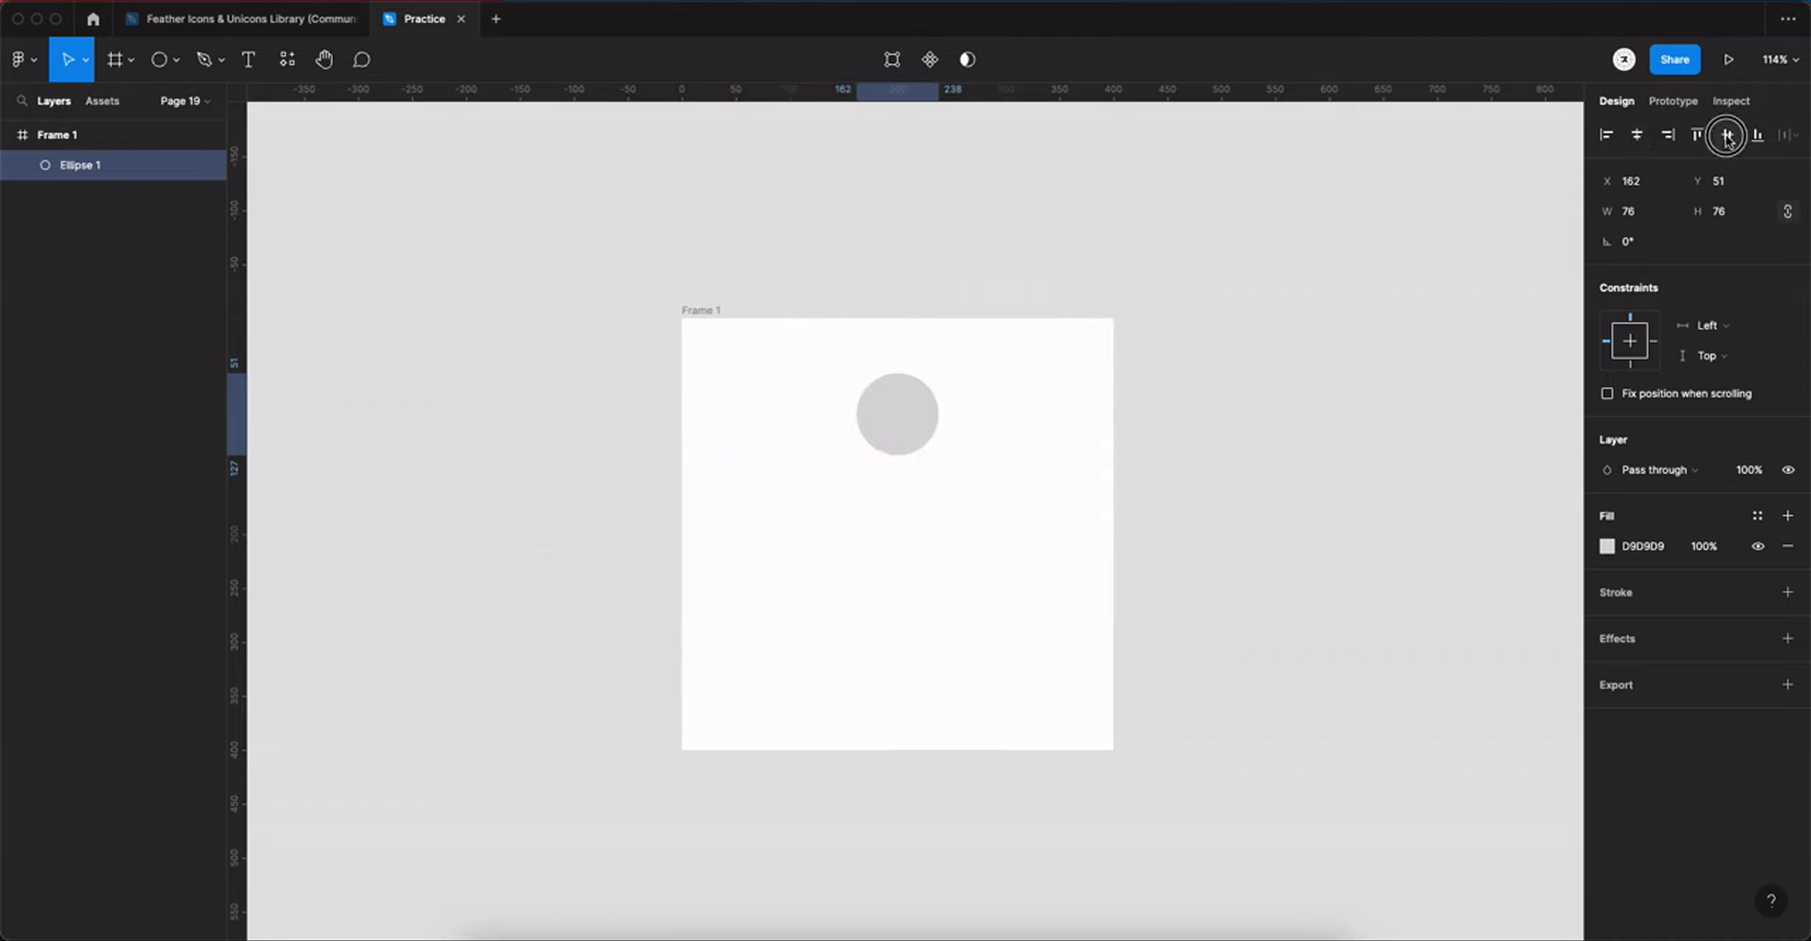
# Step: Set the fill color of the centered circle to 333333
pyautogui.click(1659, 554)
pyautogui.write('333')
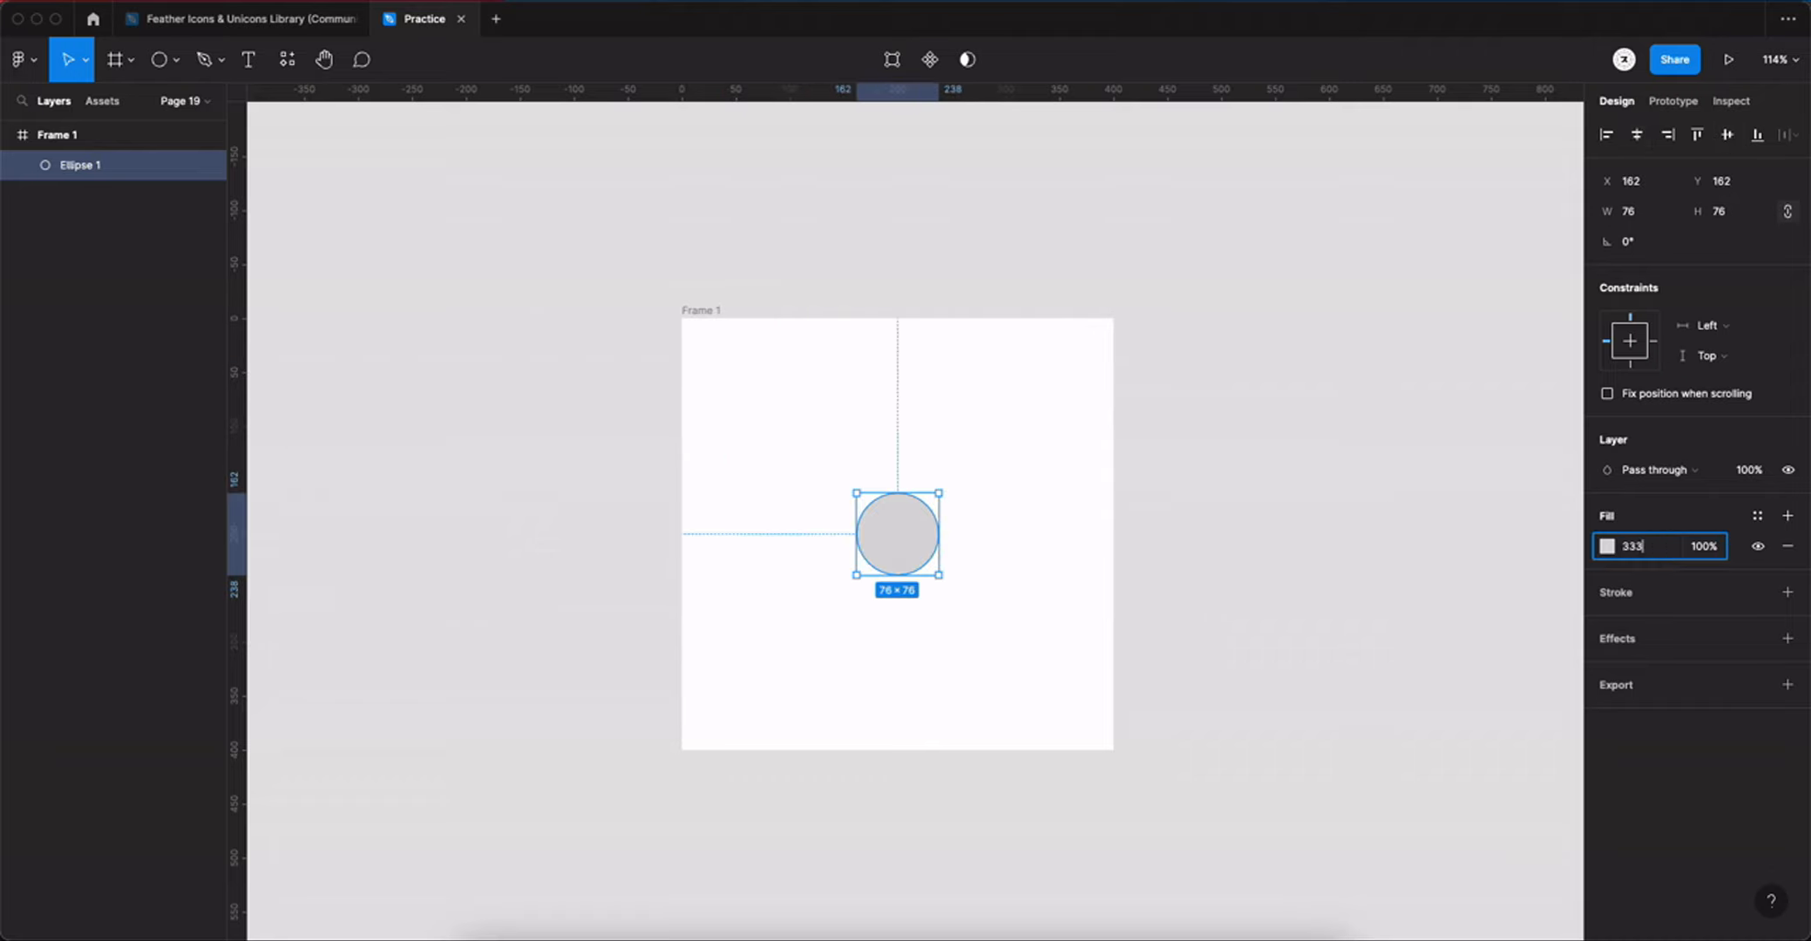
pyautogui.press('Return')
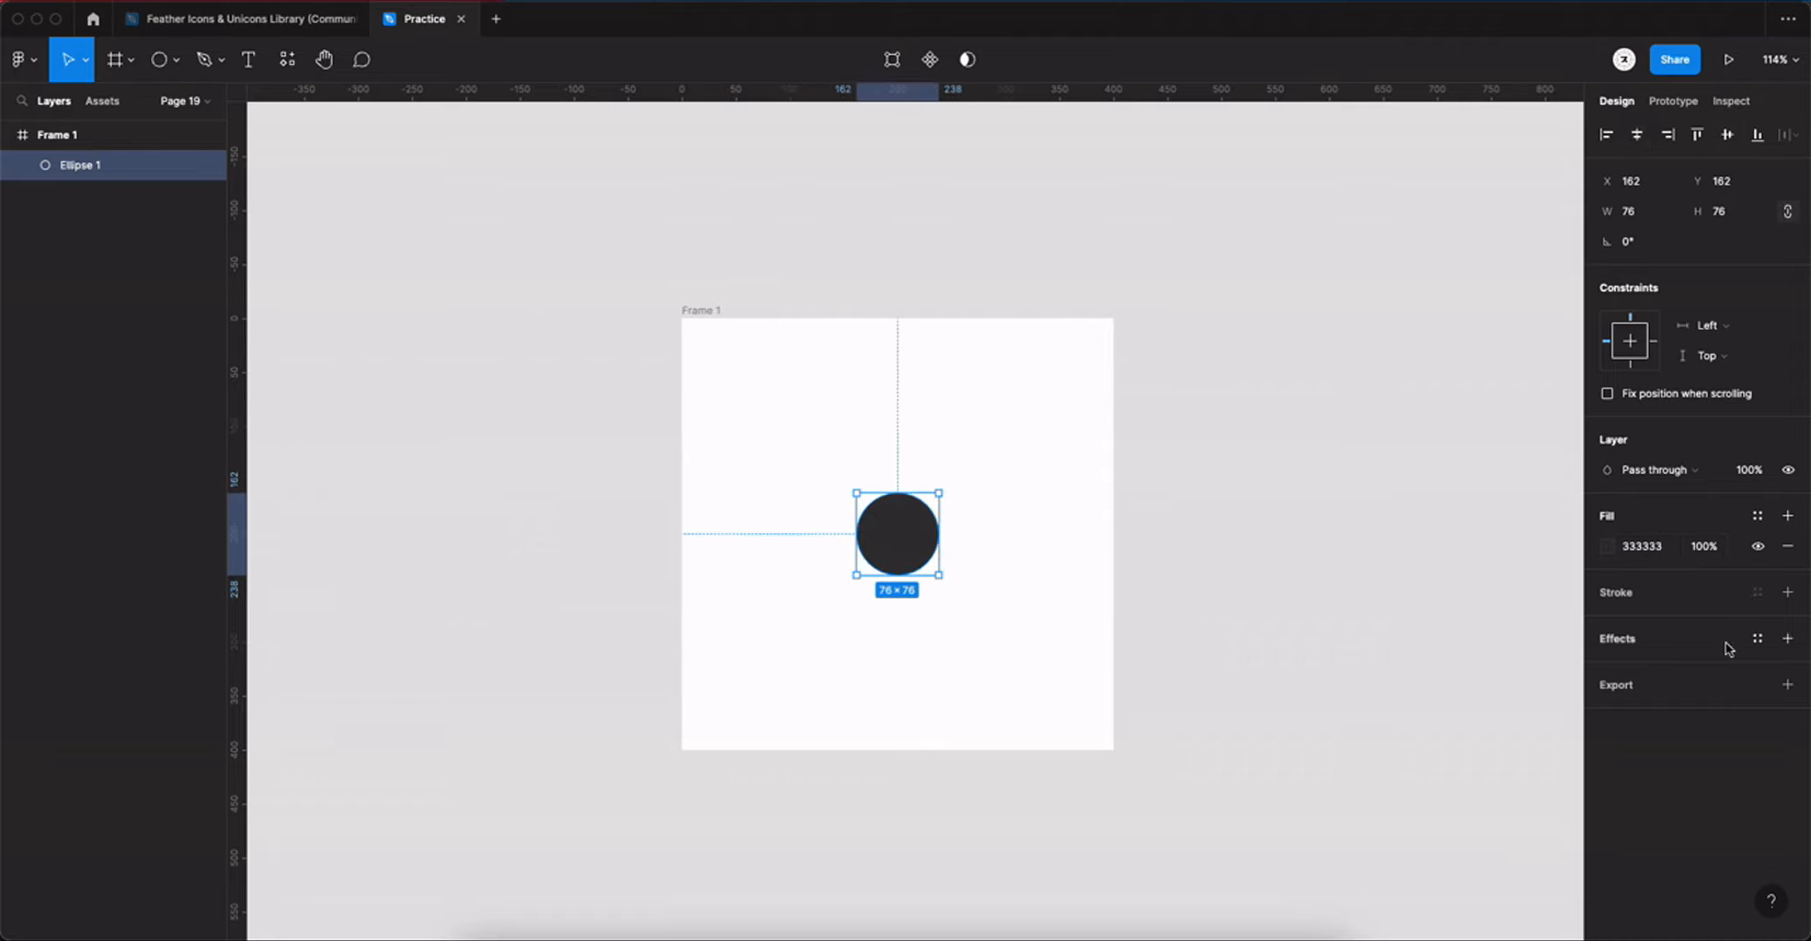
# Step: Copy the mic icon from the Feather Icons & Unicons Library file into the dark circle in the Practice file
pyautogui.click(244, 18)
pyautogui.click(287, 59)
pyautogui.write('mic')
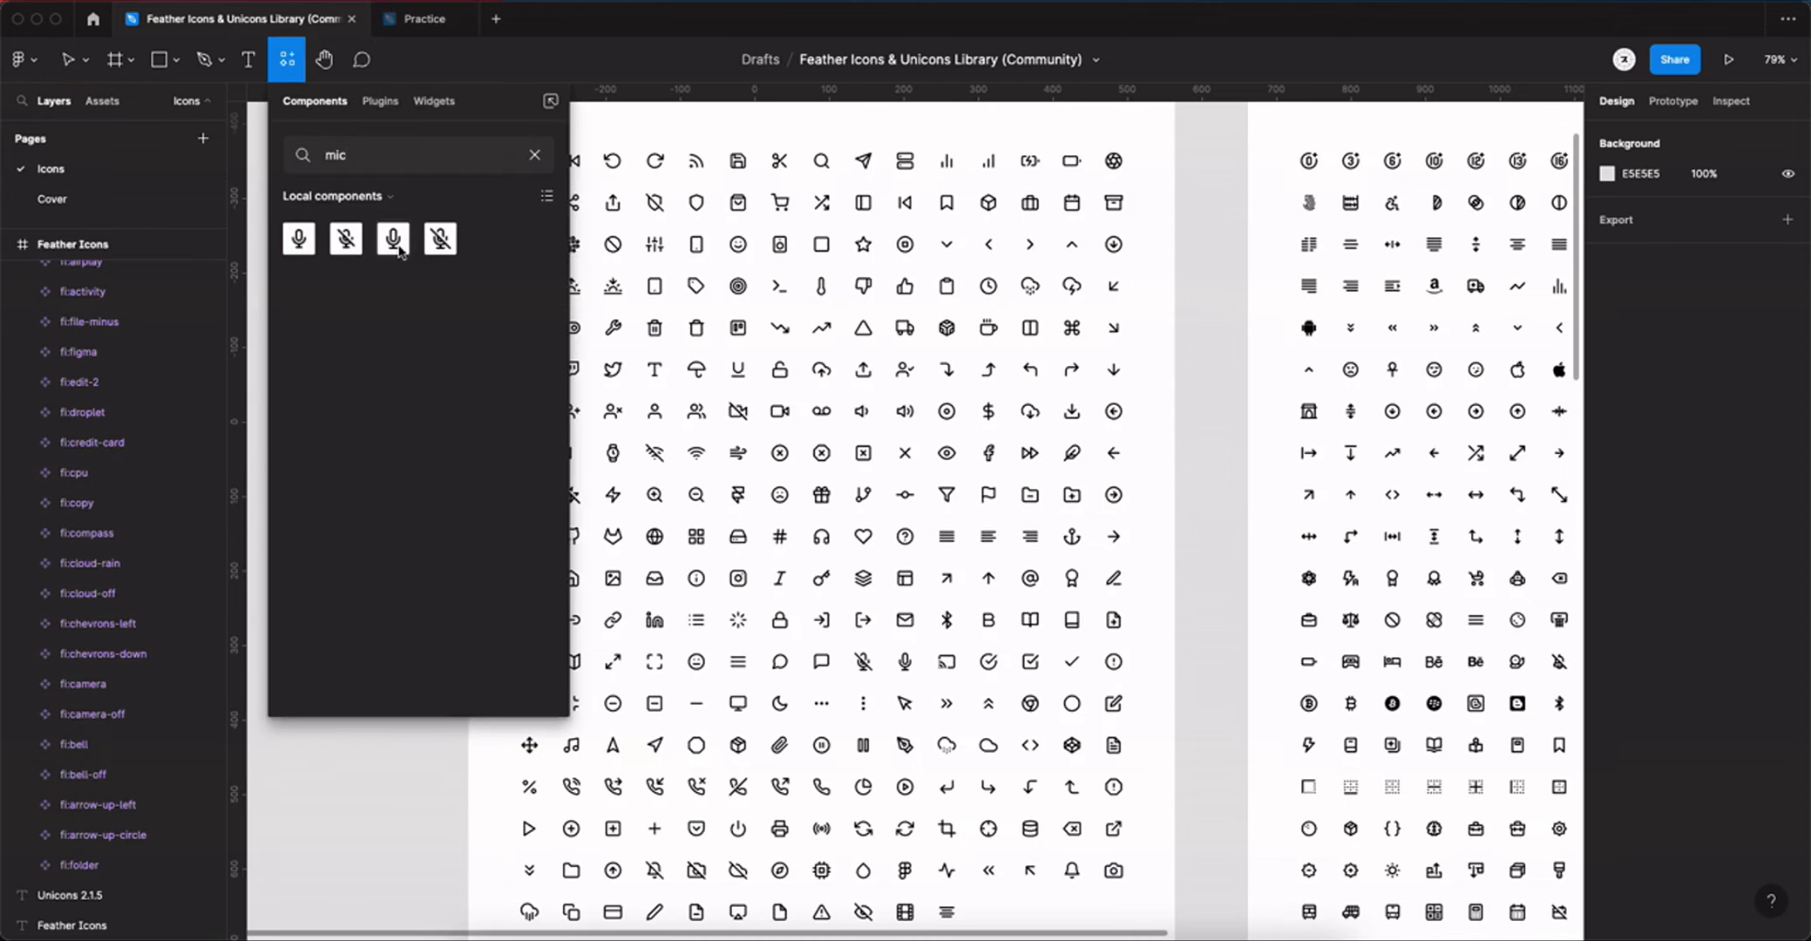
pyautogui.press('Return')
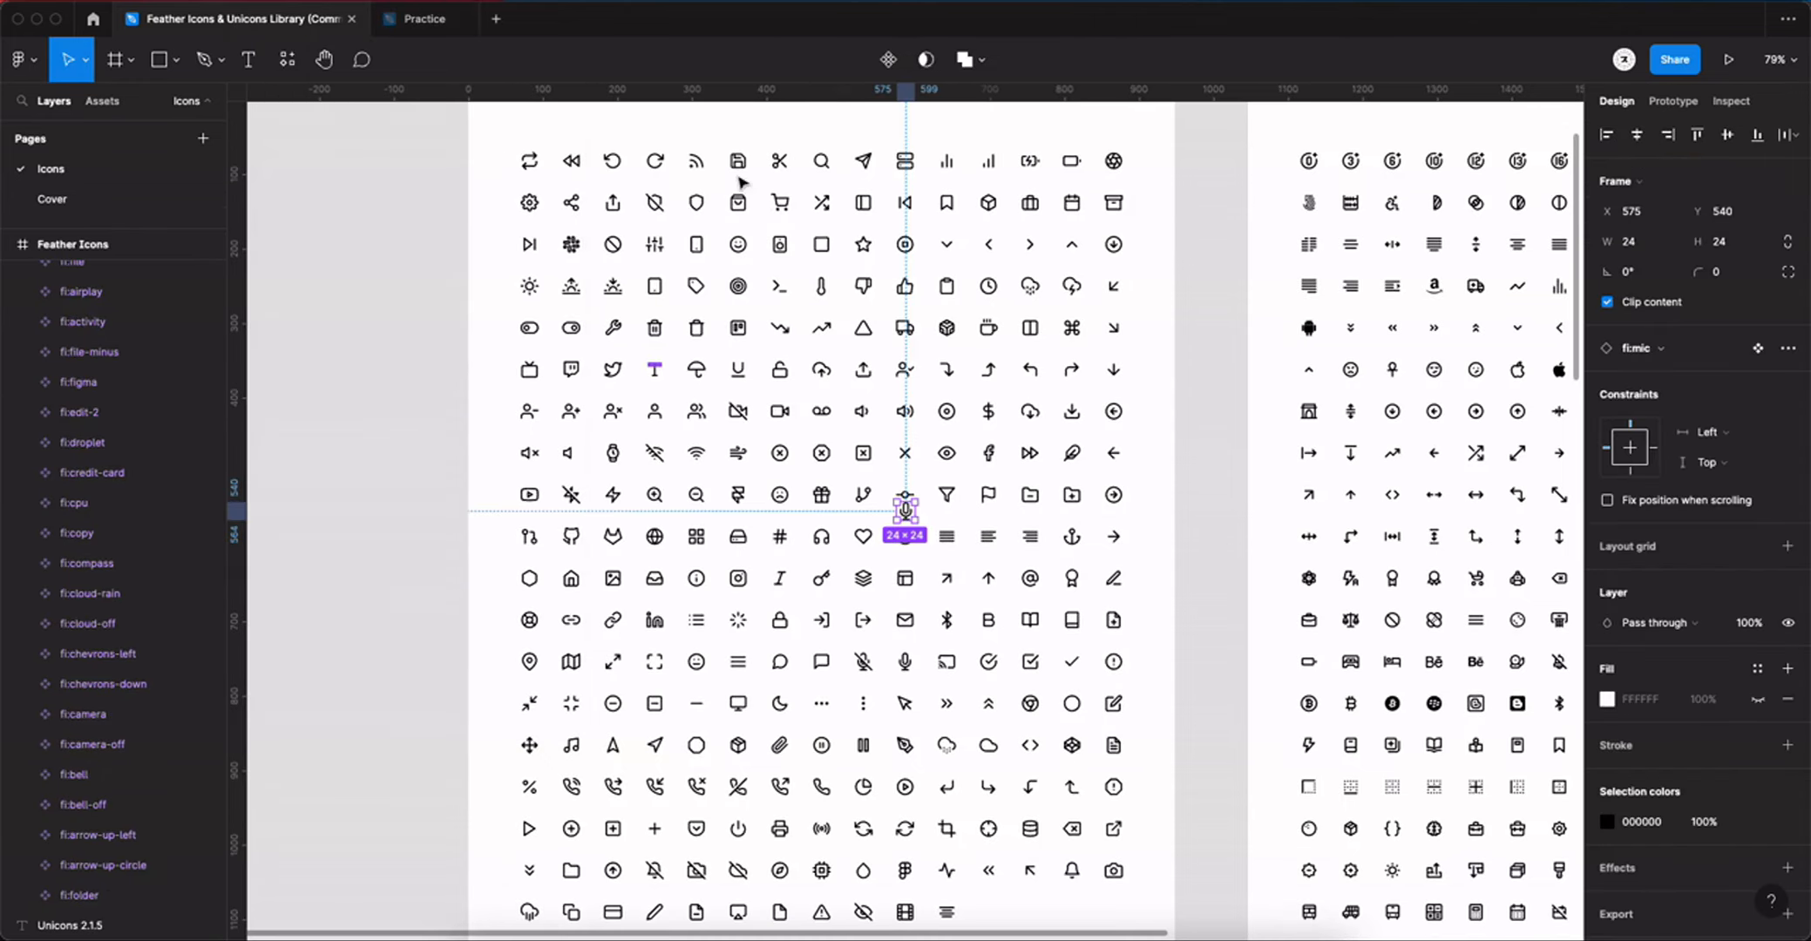
pyautogui.click(484, 108)
pyautogui.click(424, 19)
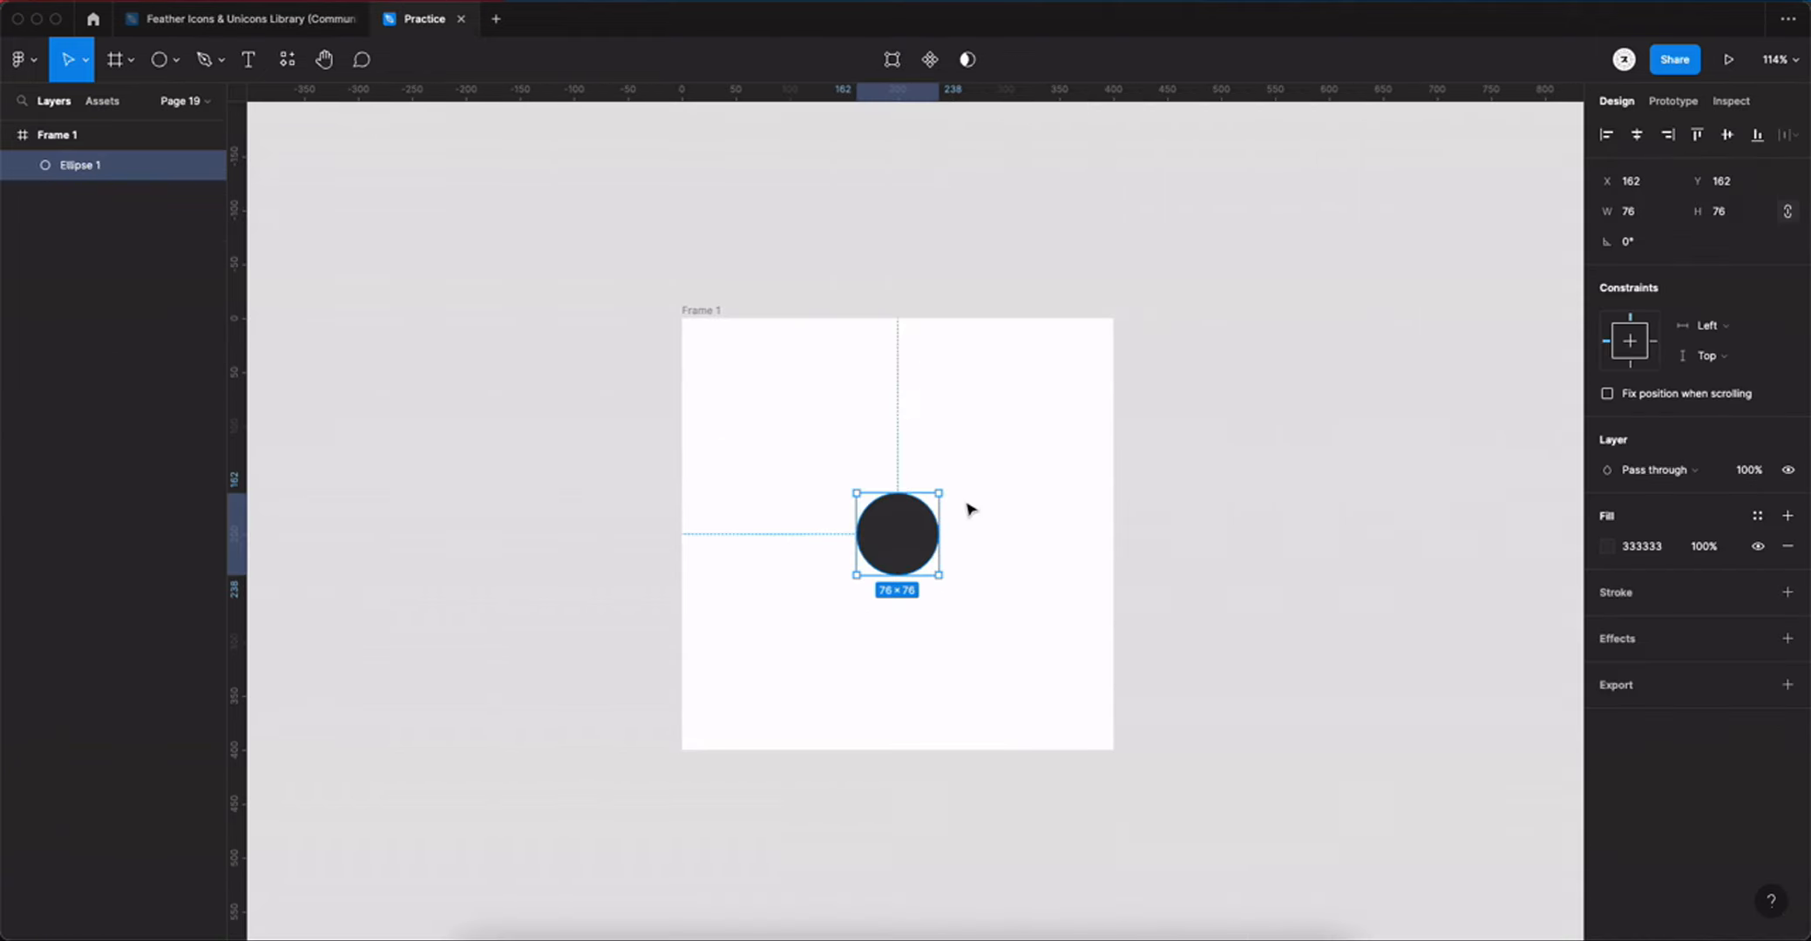
pyautogui.press('super+v')
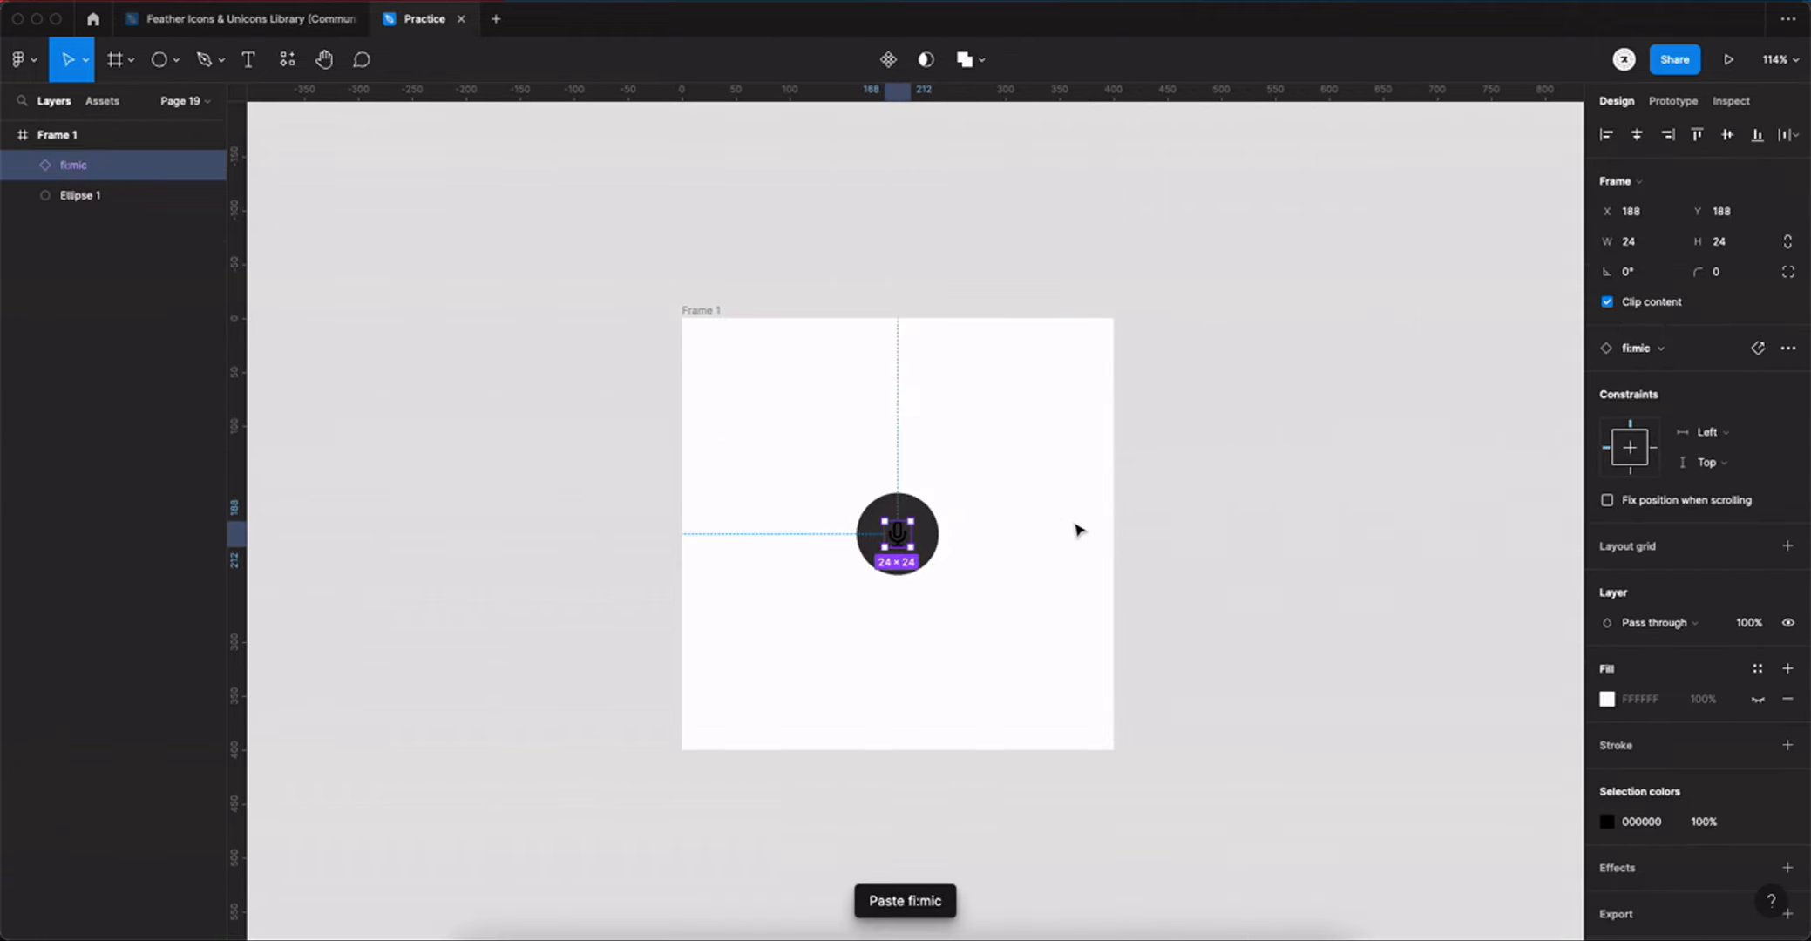
# Step: Change the mic icon's color to FFFFFF and deselect it
pyautogui.click(1662, 827)
pyautogui.write('ffffff')
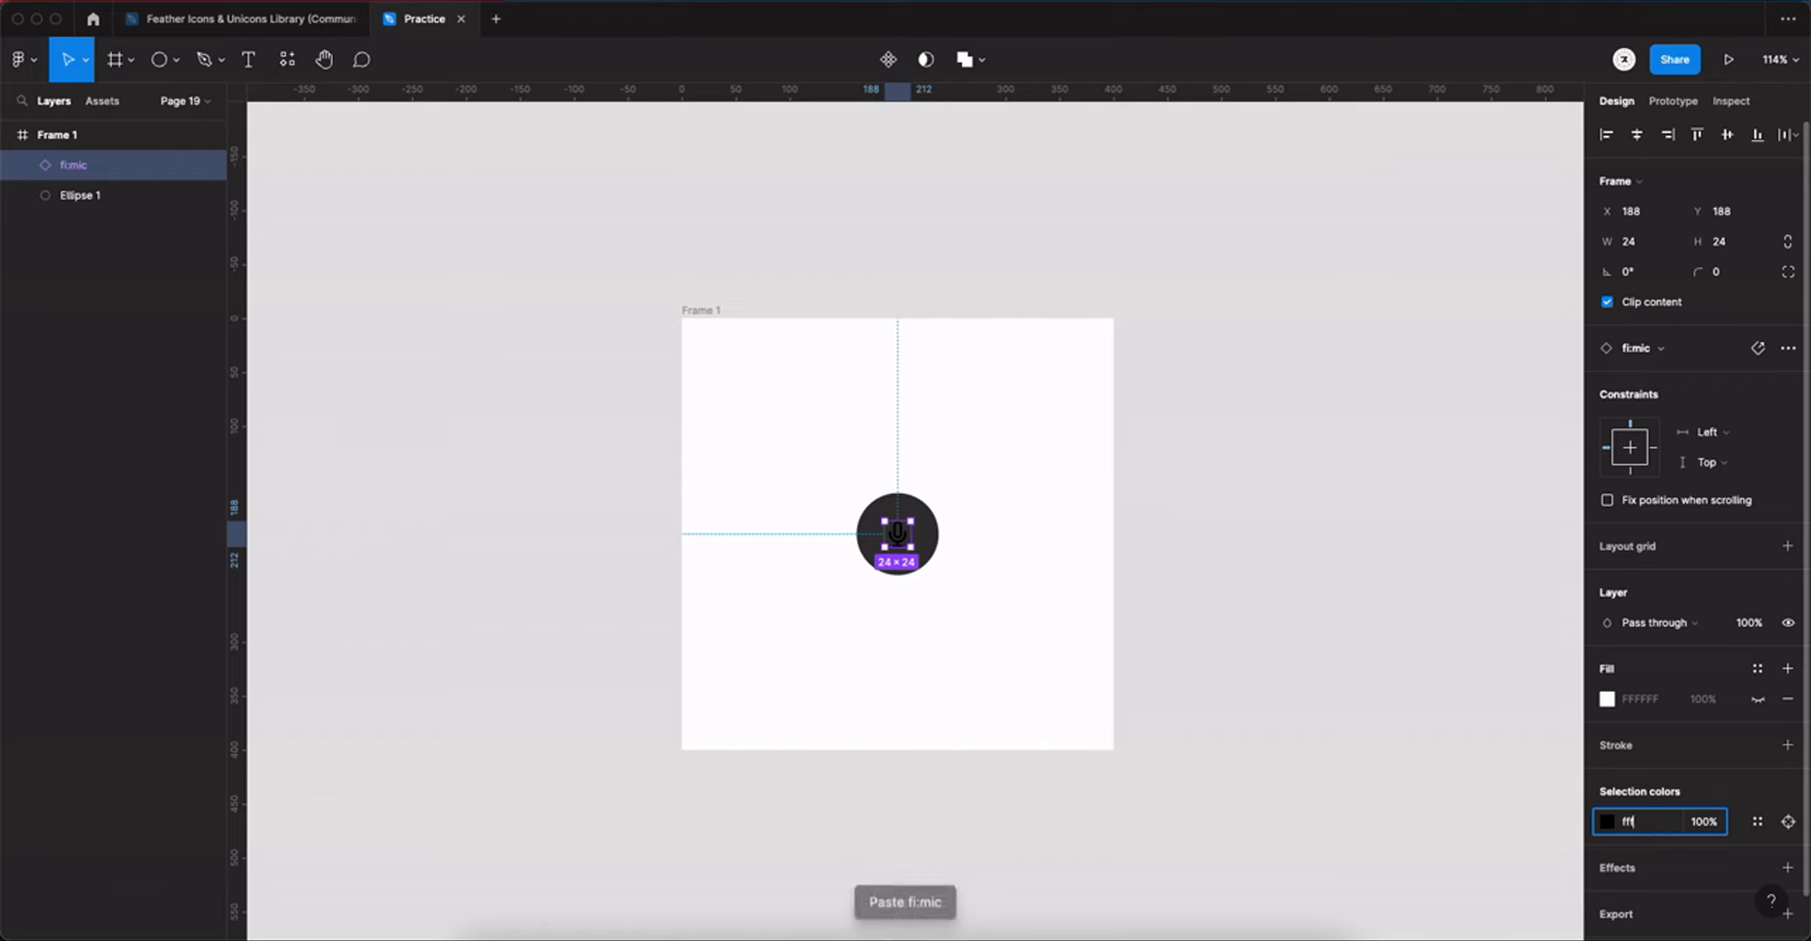
pyautogui.press('Return')
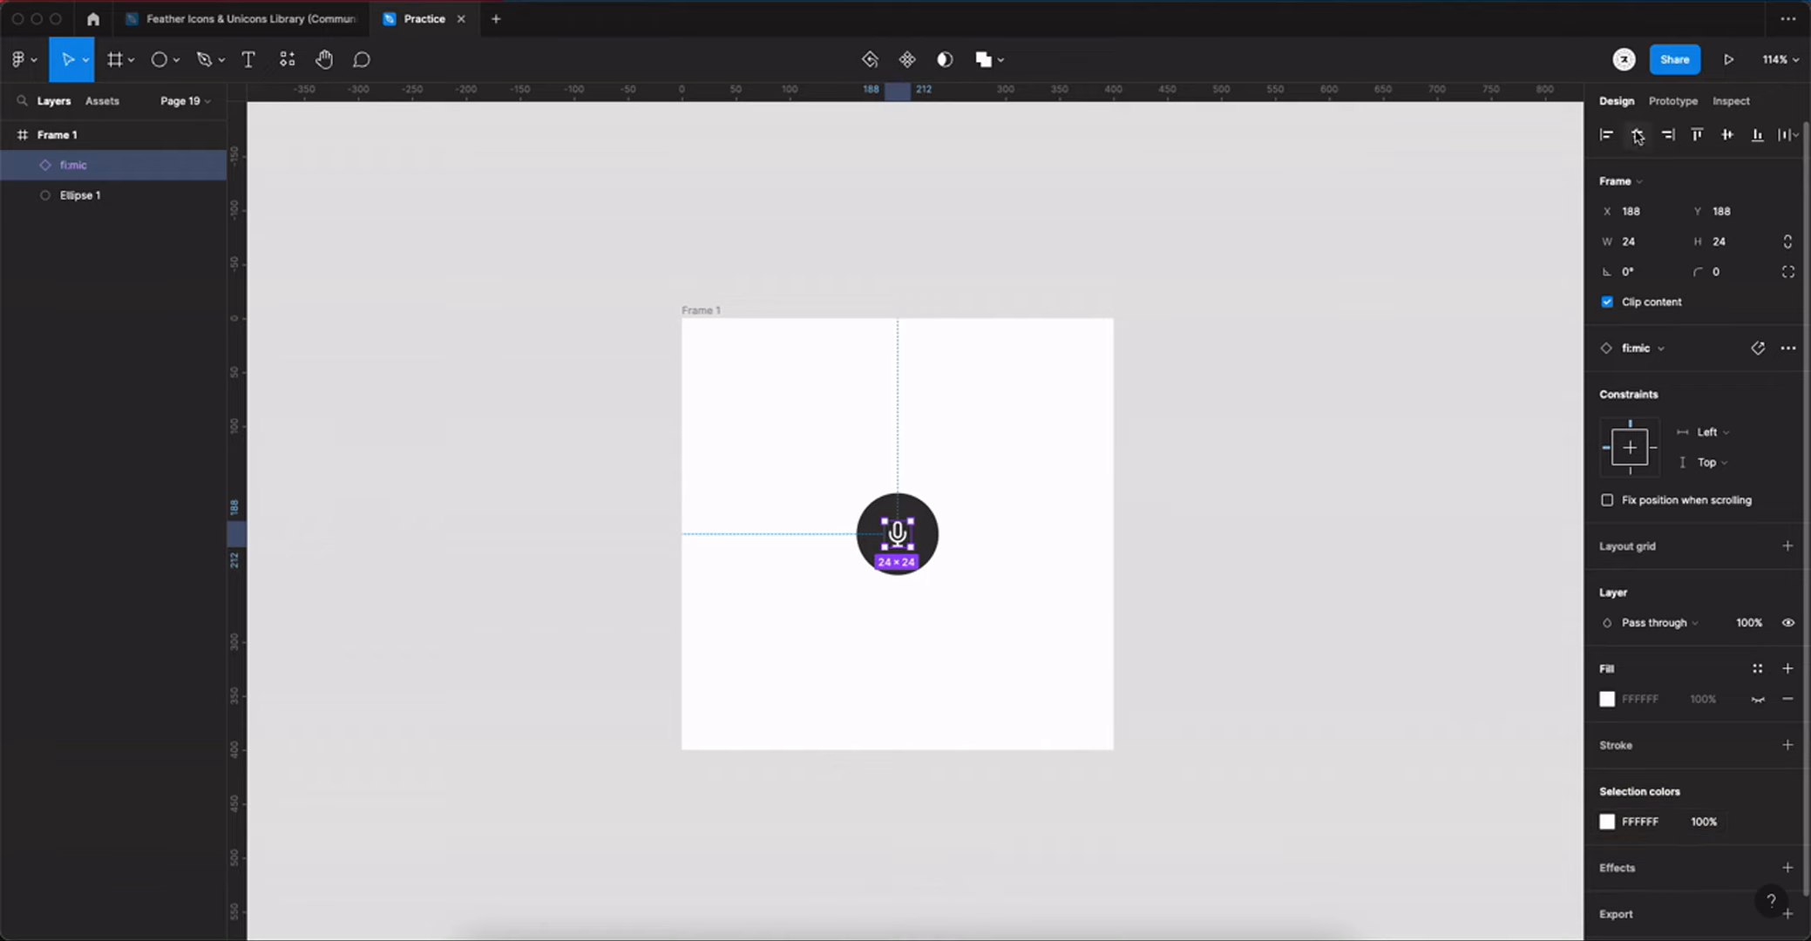
pyautogui.click(1069, 522)
# Step: Add a second ellipse over the mic button and size it 150 × 150
pyautogui.click(174, 60)
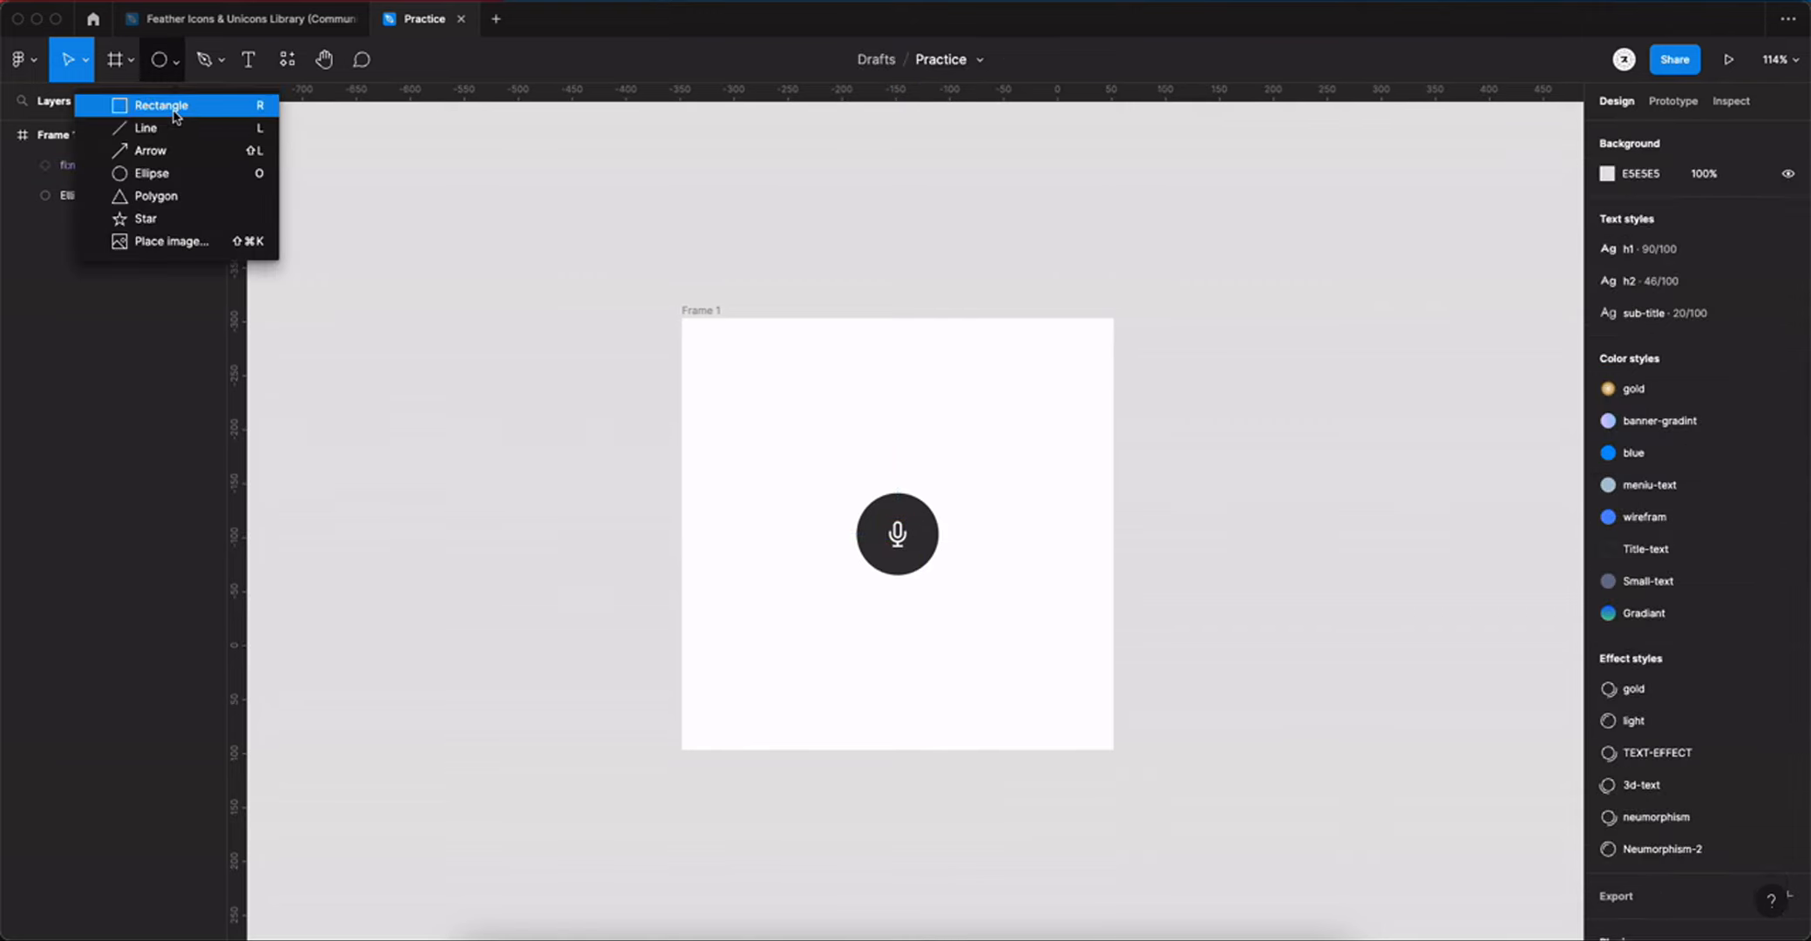
pyautogui.click(165, 174)
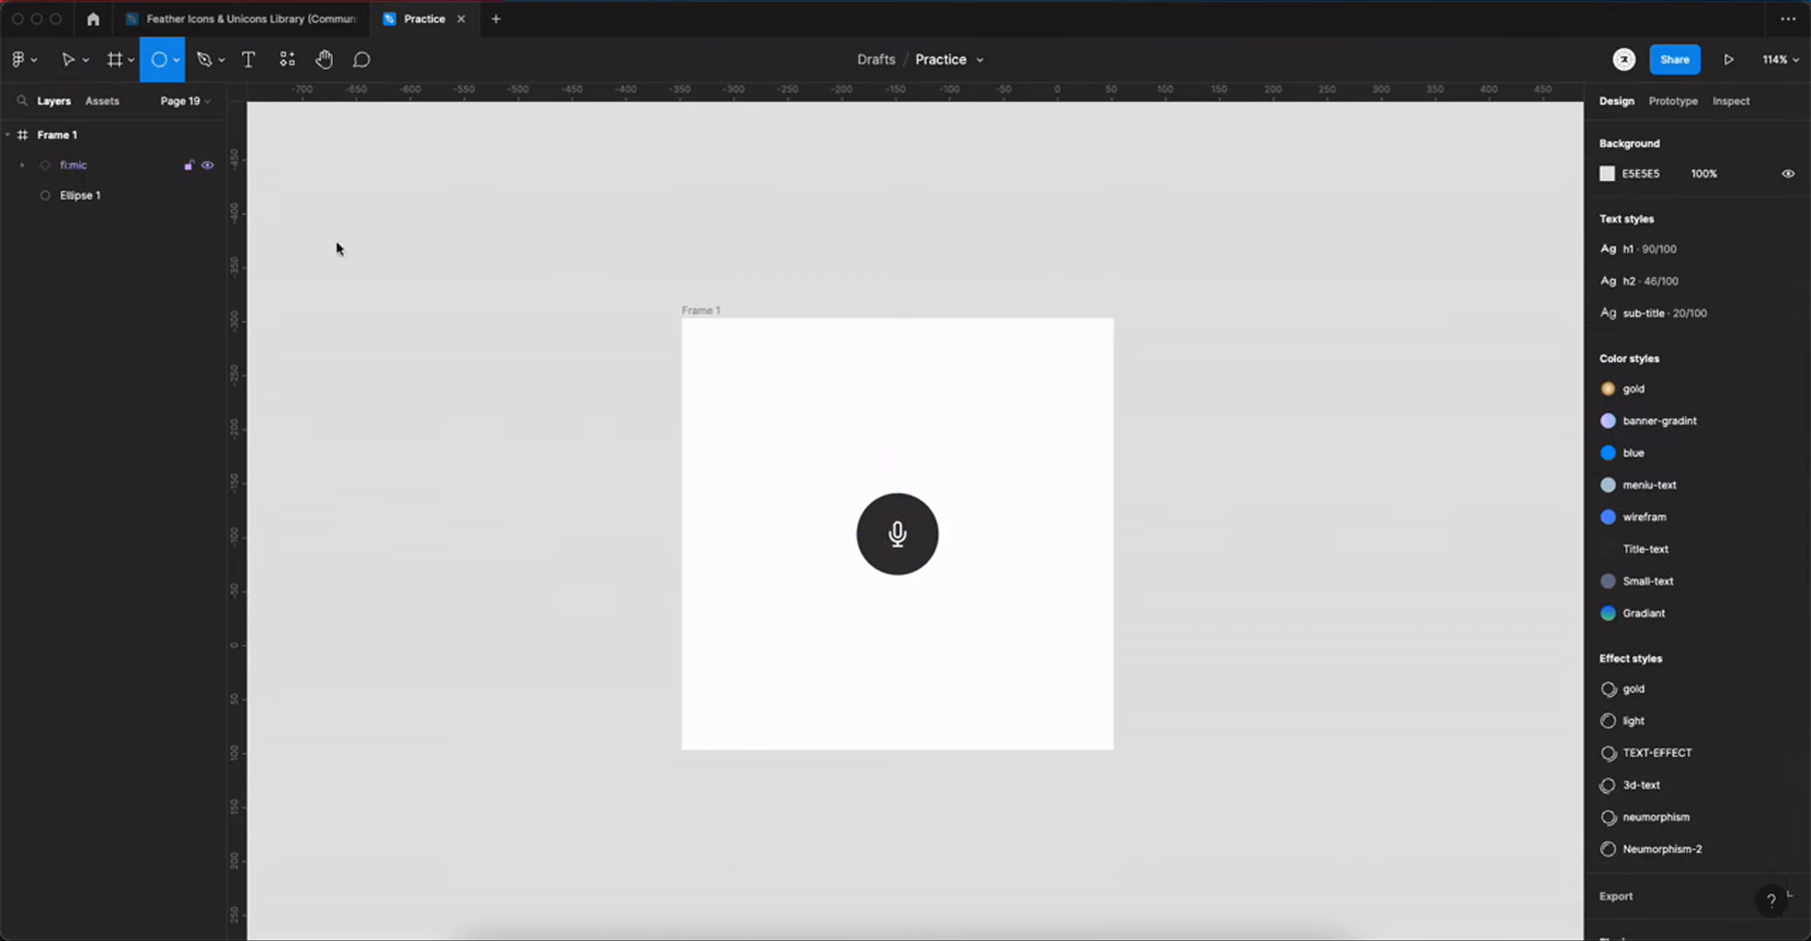
pyautogui.click(885, 532)
pyautogui.click(1650, 216)
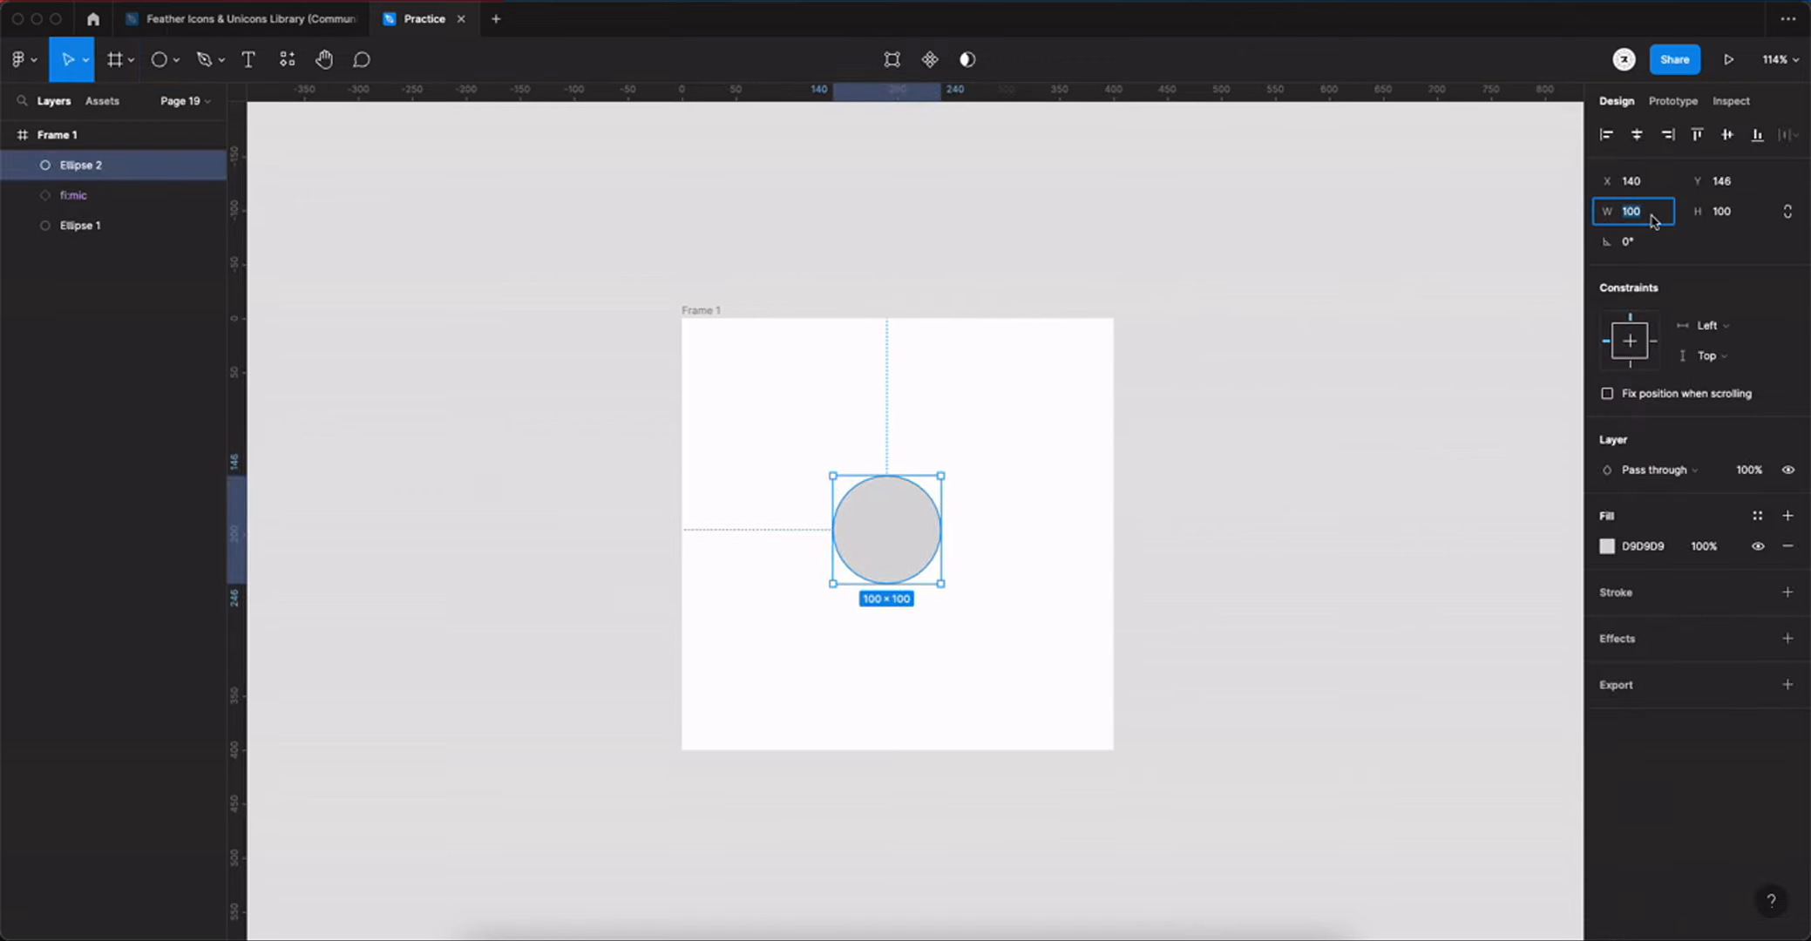
pyautogui.write('150')
pyautogui.press('Tab')
pyautogui.write('1')
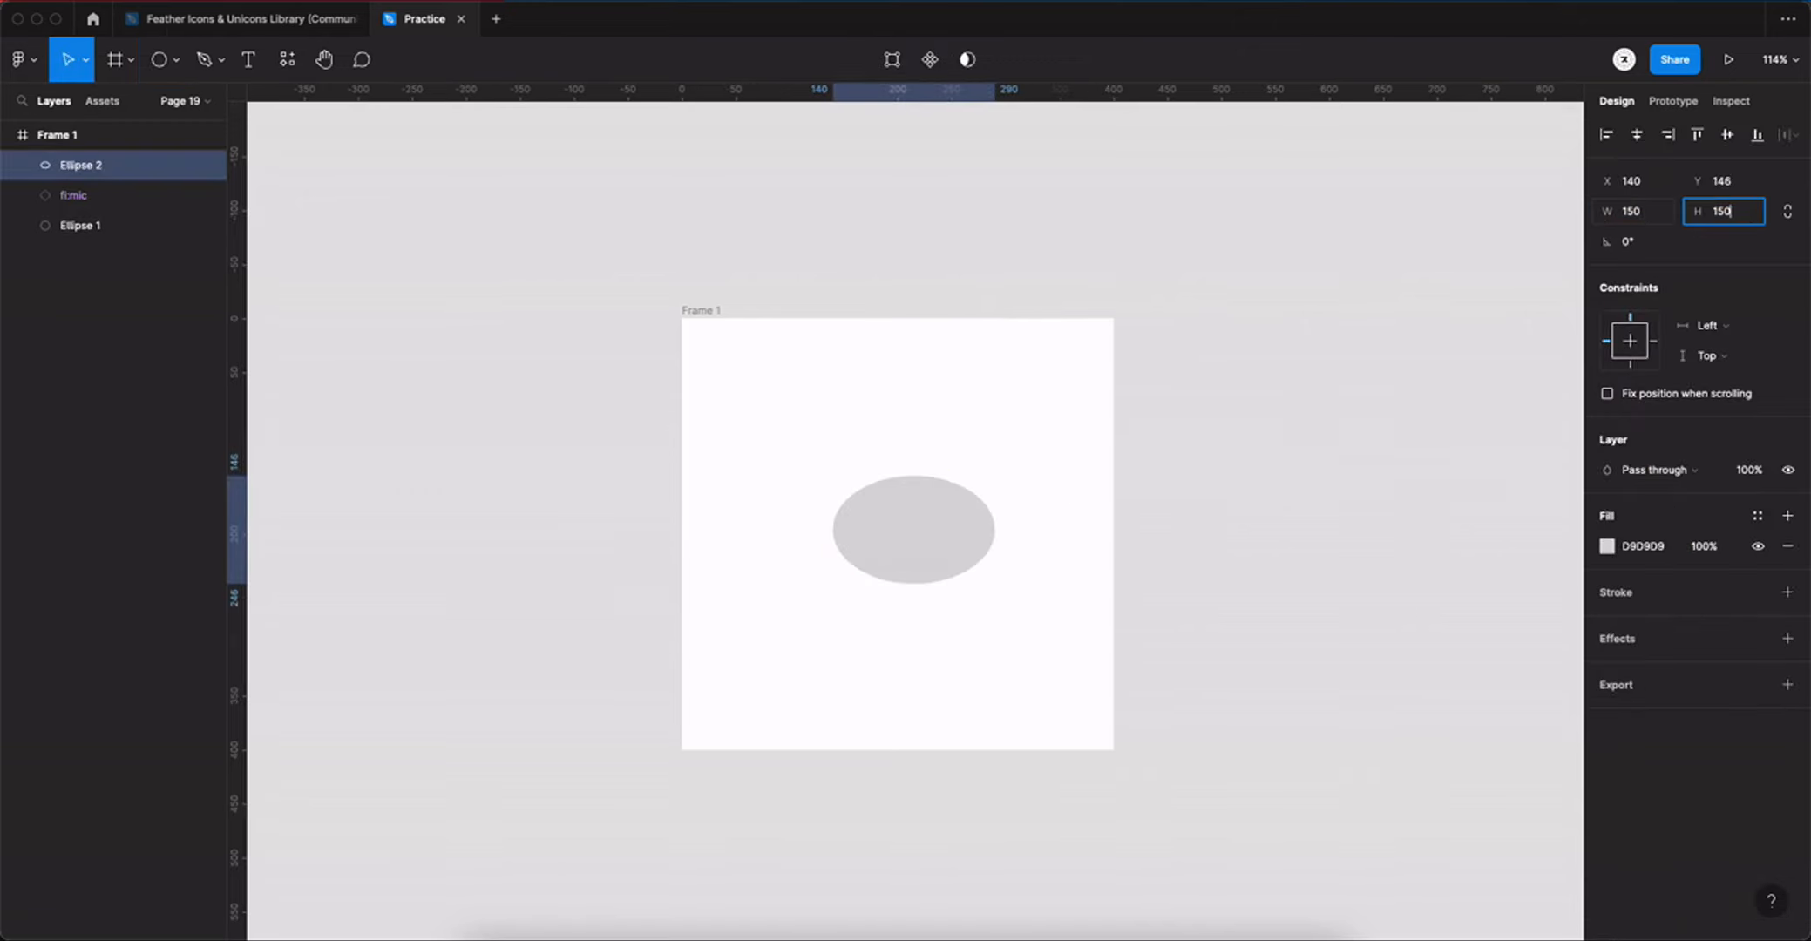
pyautogui.write('50')
pyautogui.press('Return')
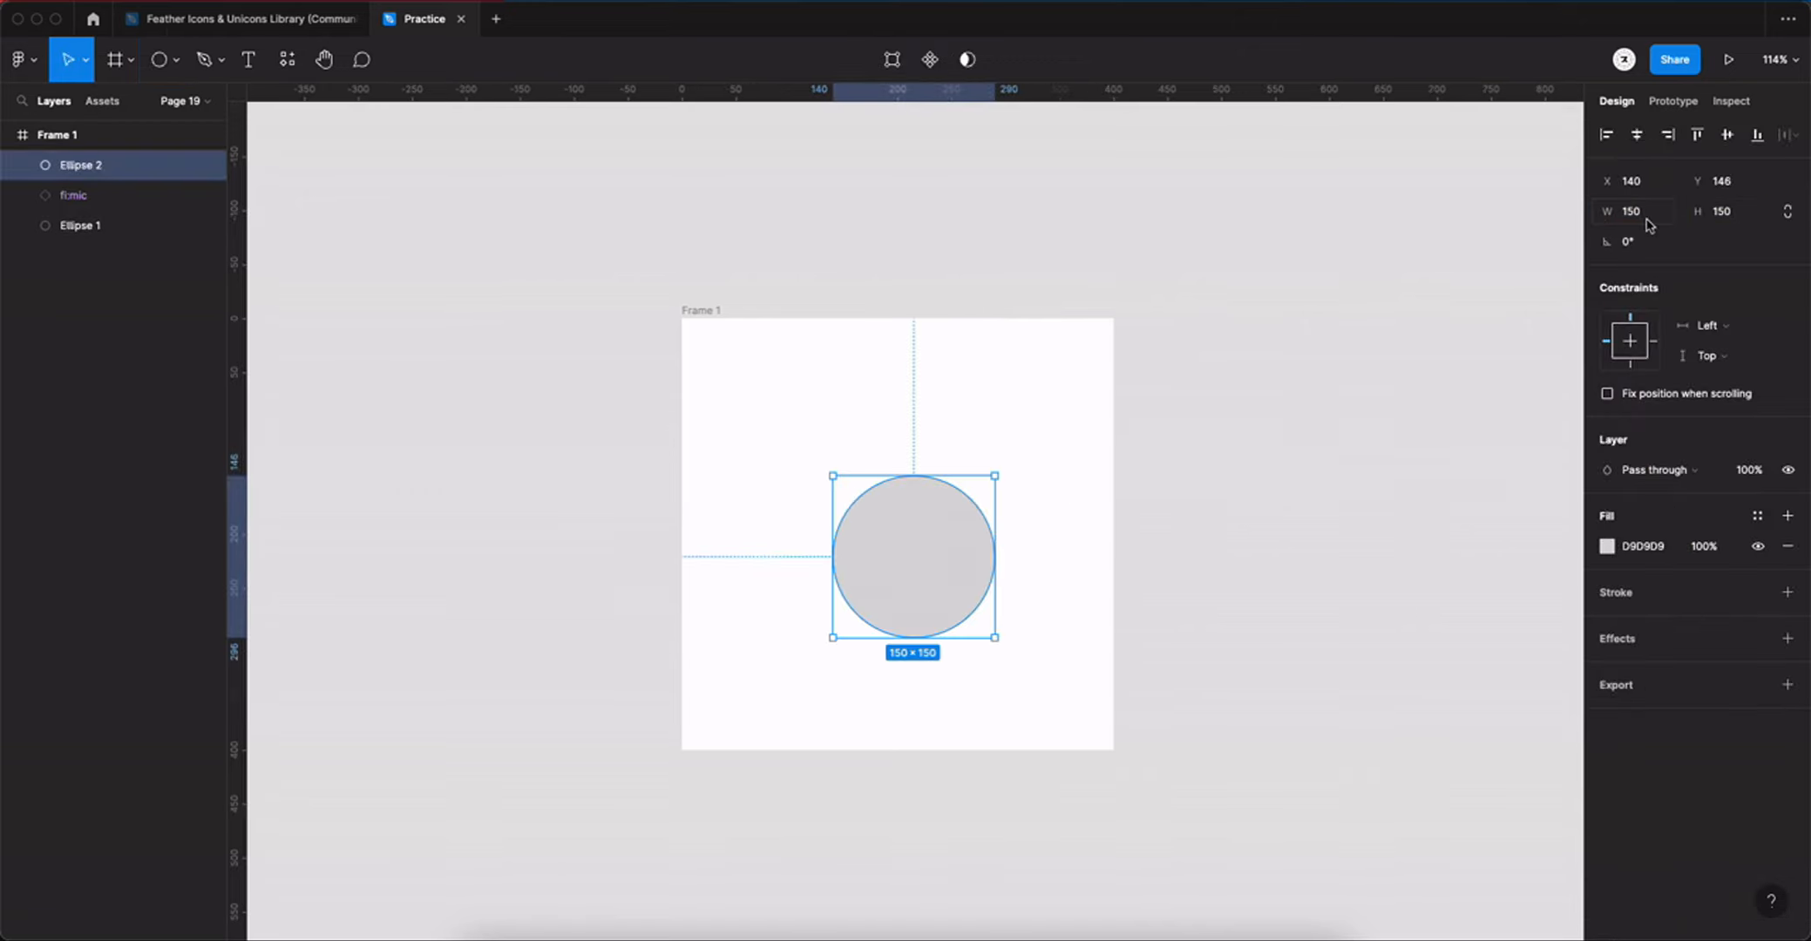
# Step: Center the 150 × 150 circle in the frame and move its layer beneath Ellipse 1
pyautogui.click(1635, 137)
pyautogui.click(1728, 135)
pyautogui.moveTo(101, 168); pyautogui.dragTo(82, 235)
# Step: Give the 150 × 150 circle an FFFFFF fill at 20% opacity and an EFEFEF stroke
pyautogui.click(1629, 547)
pyautogui.write('fff')
pyautogui.press('Return')
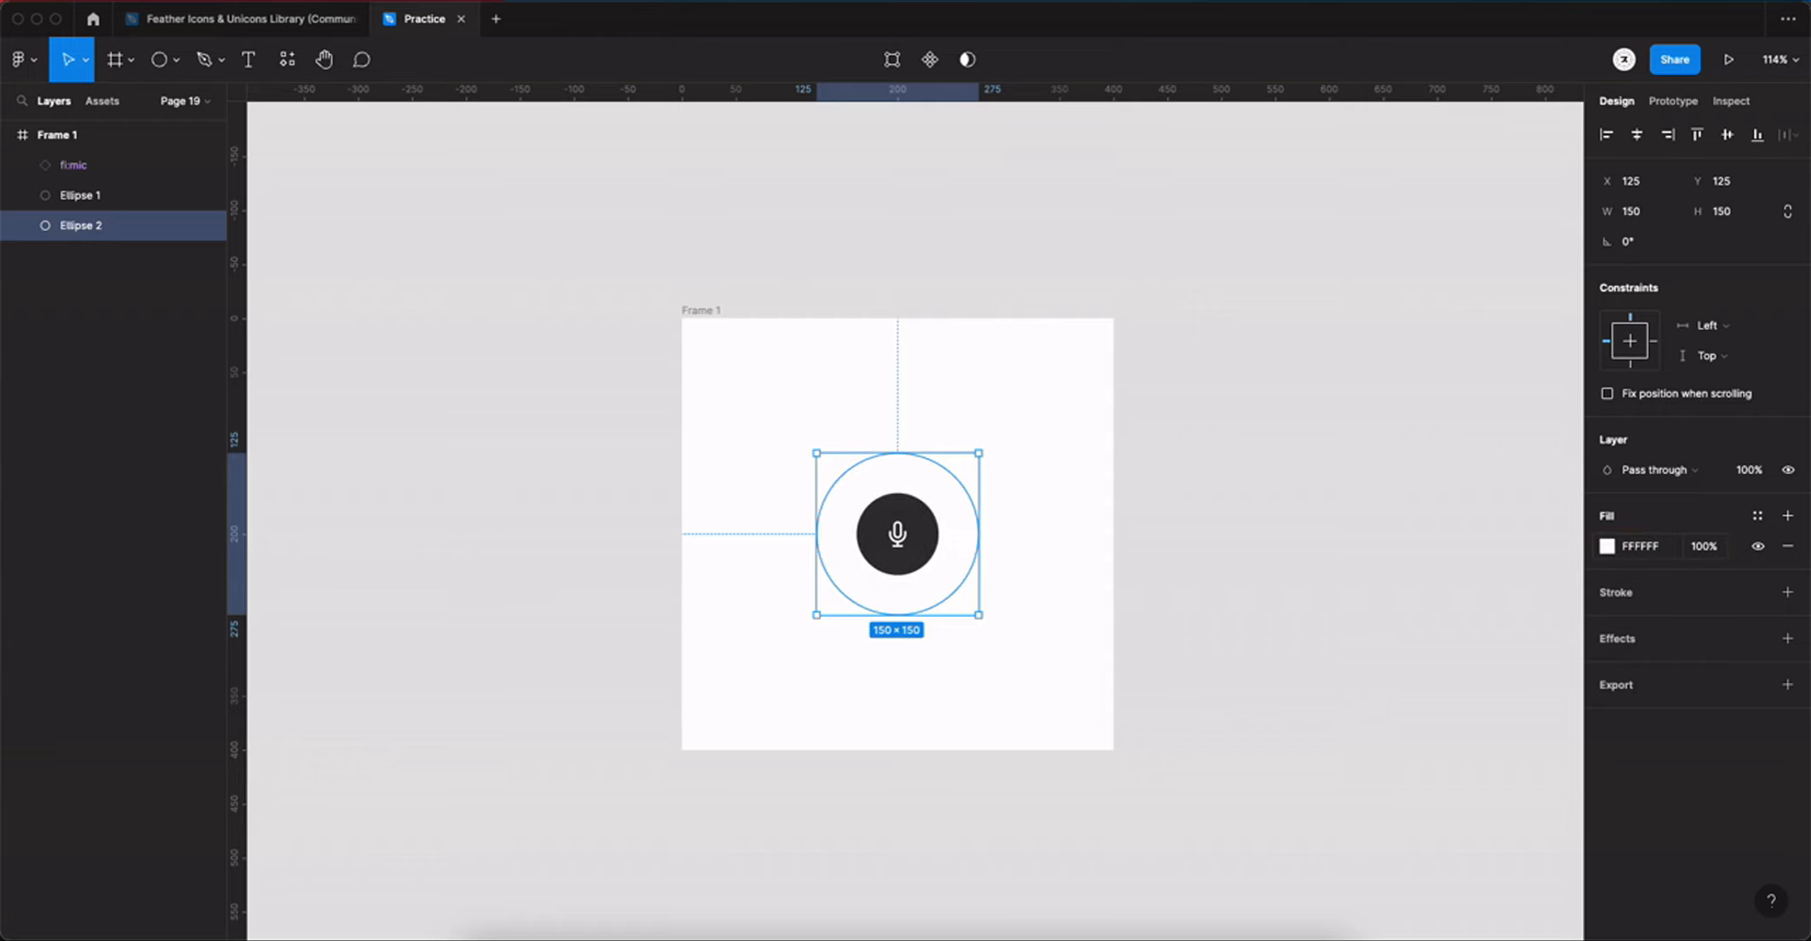
pyautogui.click(1712, 551)
pyautogui.write('20')
pyautogui.press('Return')
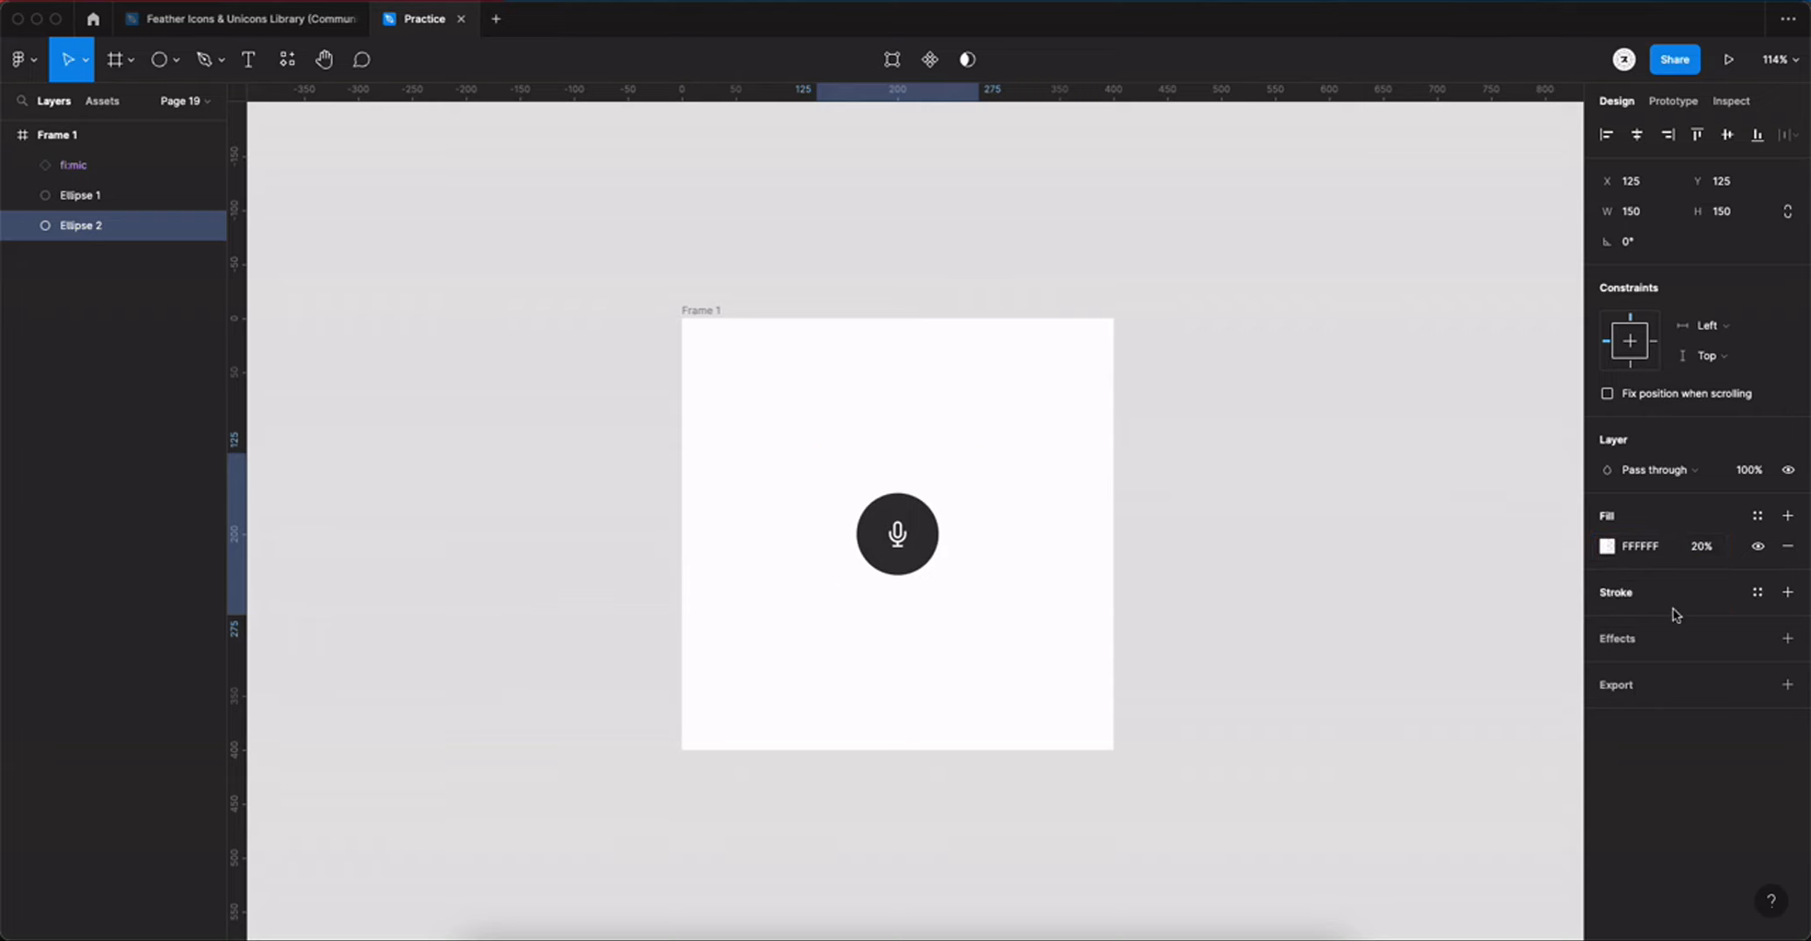
pyautogui.click(1787, 591)
pyautogui.write('efefef')
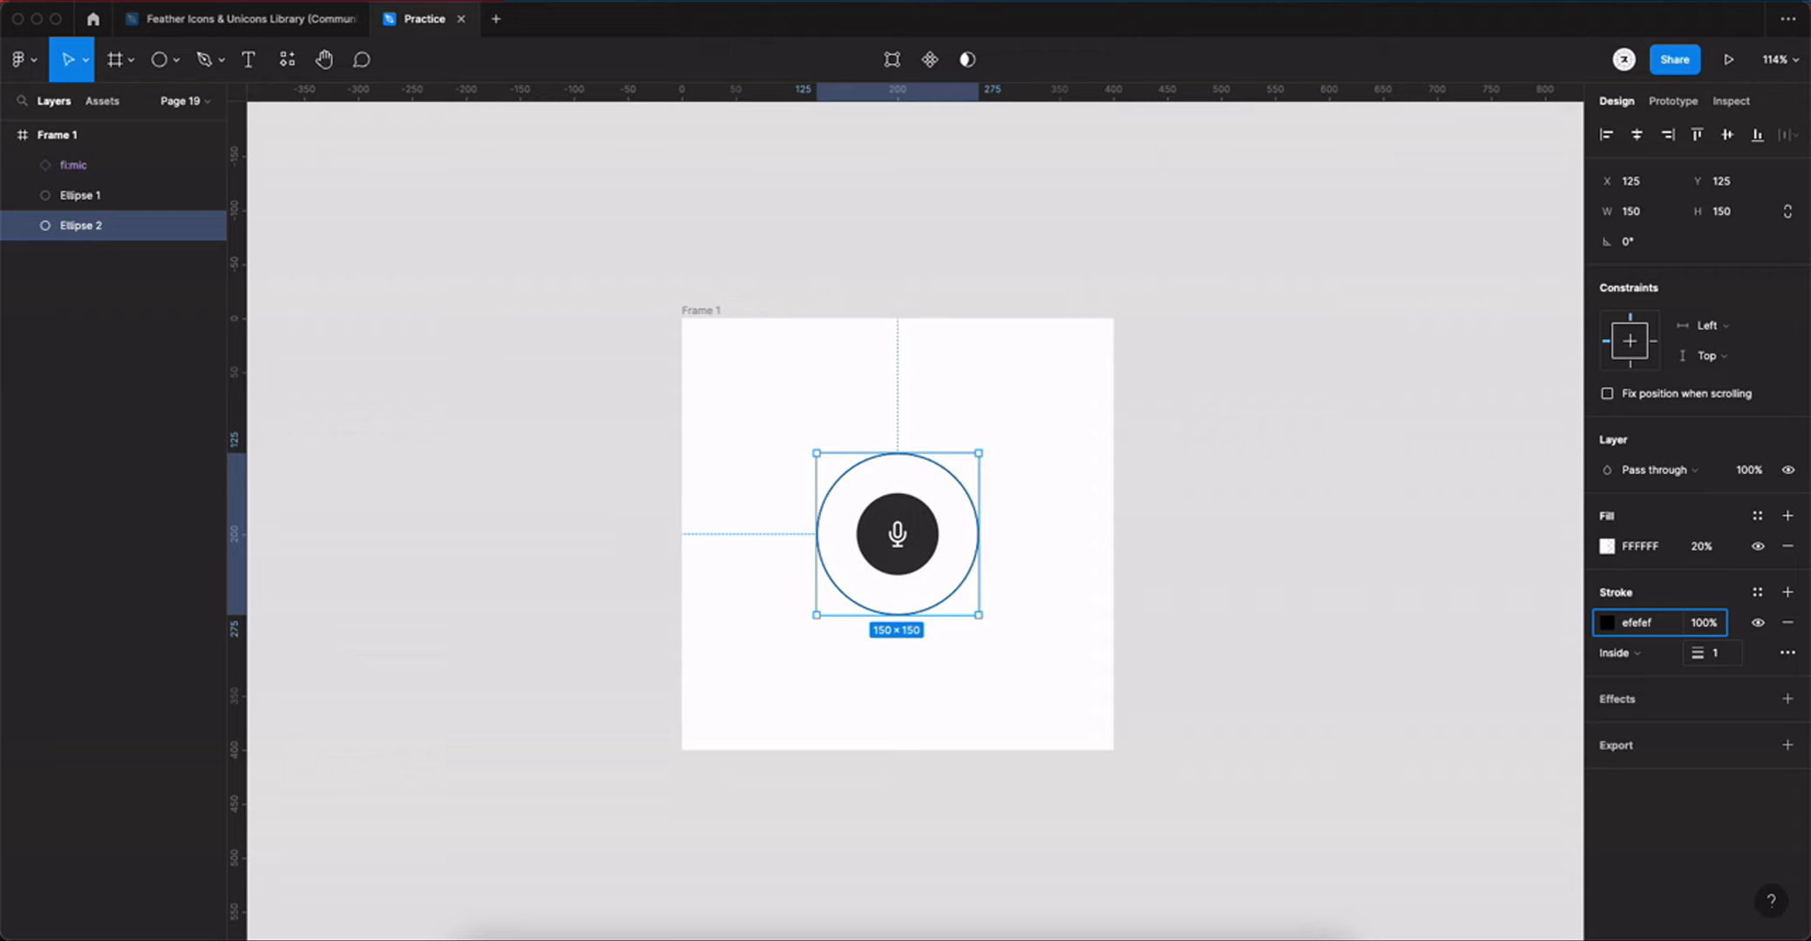
# Step: Add a background blur effect with a value of 1 to the 150 × 150 circle
pyautogui.click(1787, 698)
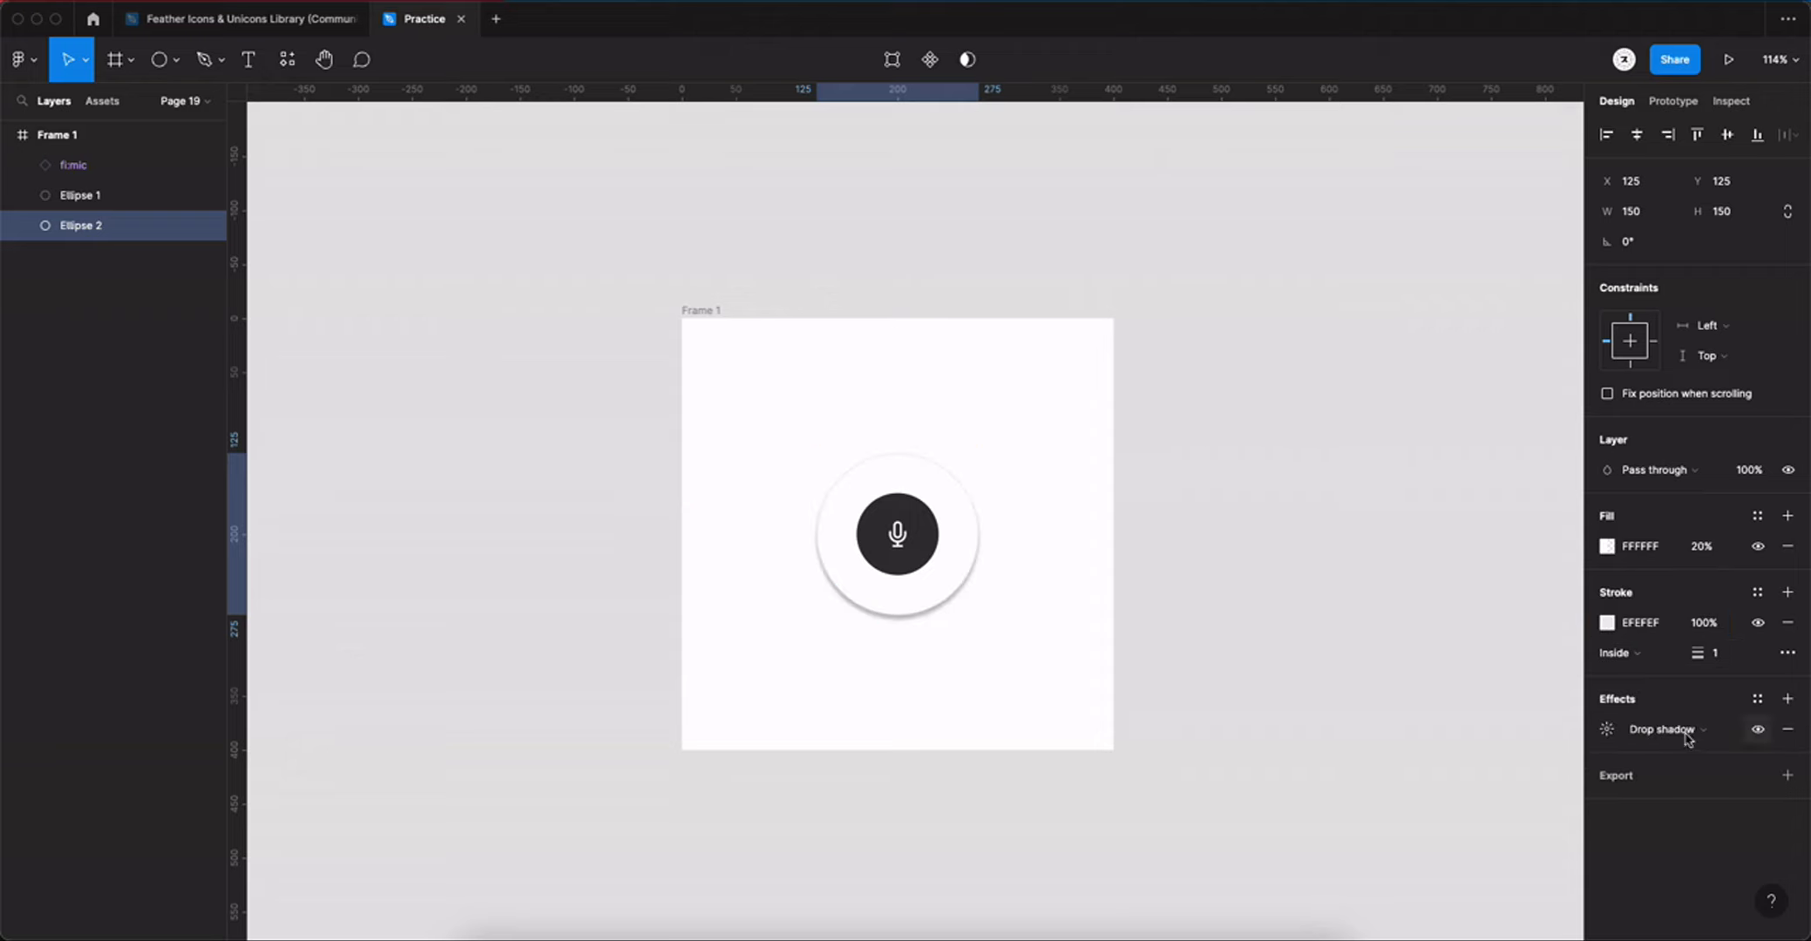
pyautogui.click(1633, 736)
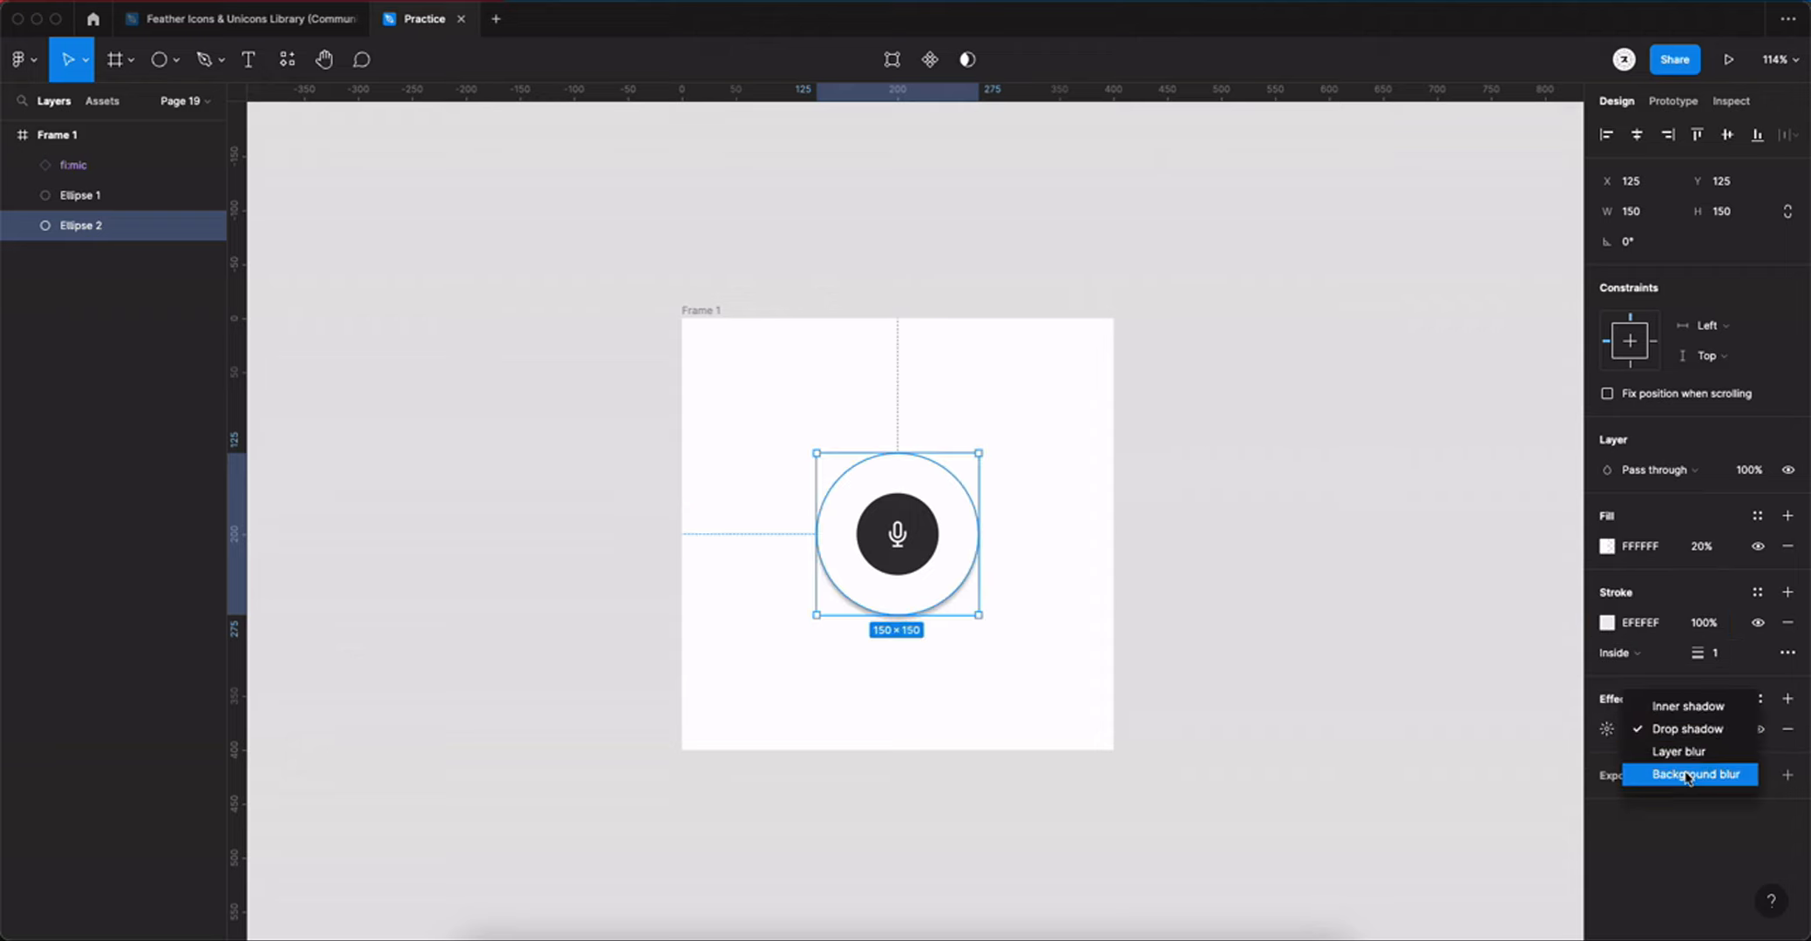
pyautogui.click(1687, 774)
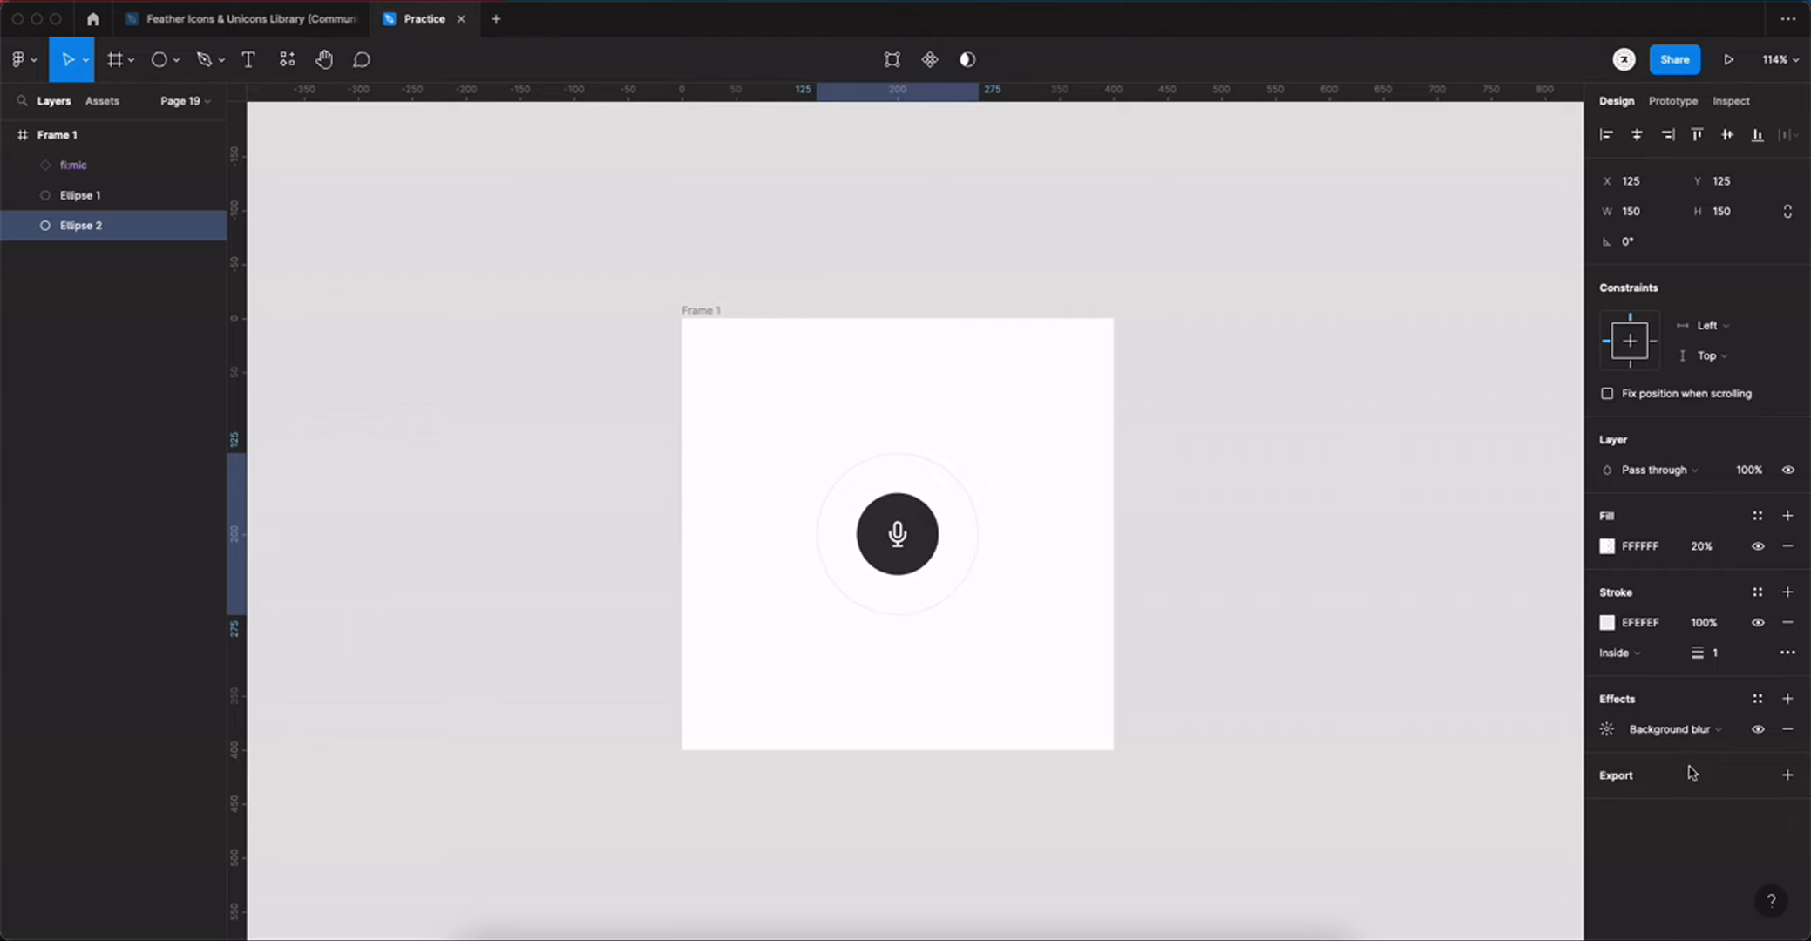
pyautogui.click(1606, 729)
pyautogui.write('1')
pyautogui.press('Return')
pyautogui.click(1564, 732)
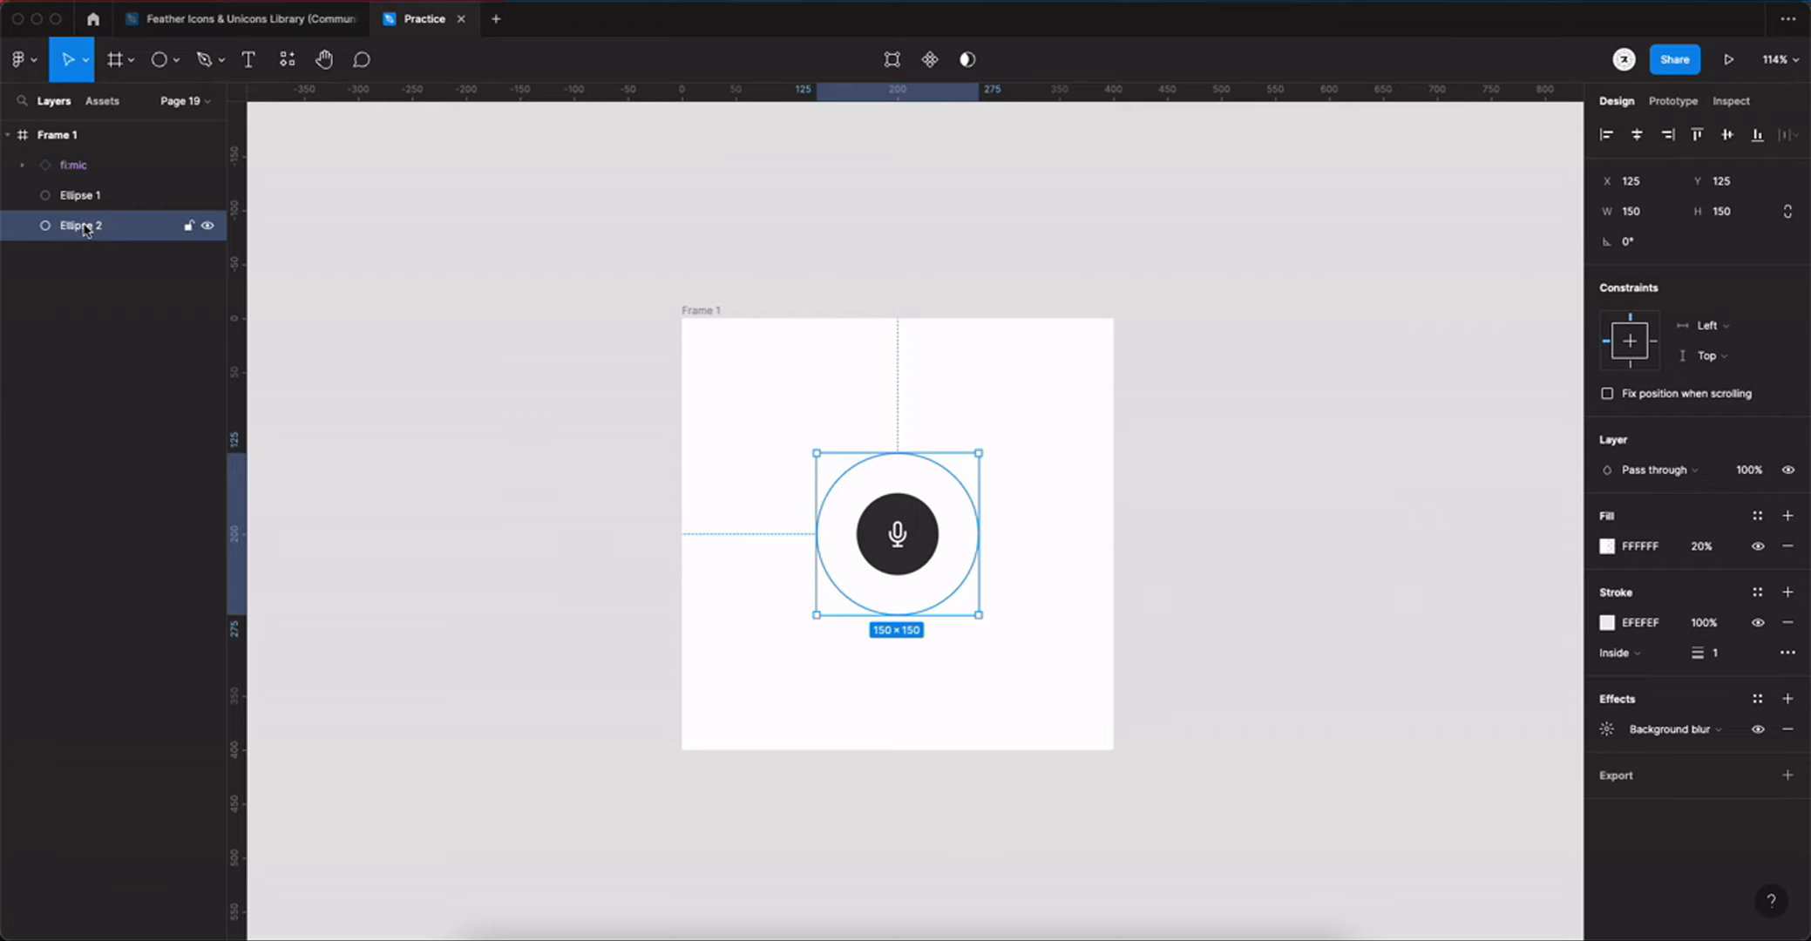
# Step: Rename the Ellipse 2 layer as circle 1
pyautogui.doubleClick(85, 228)
pyautogui.write('circle 1')
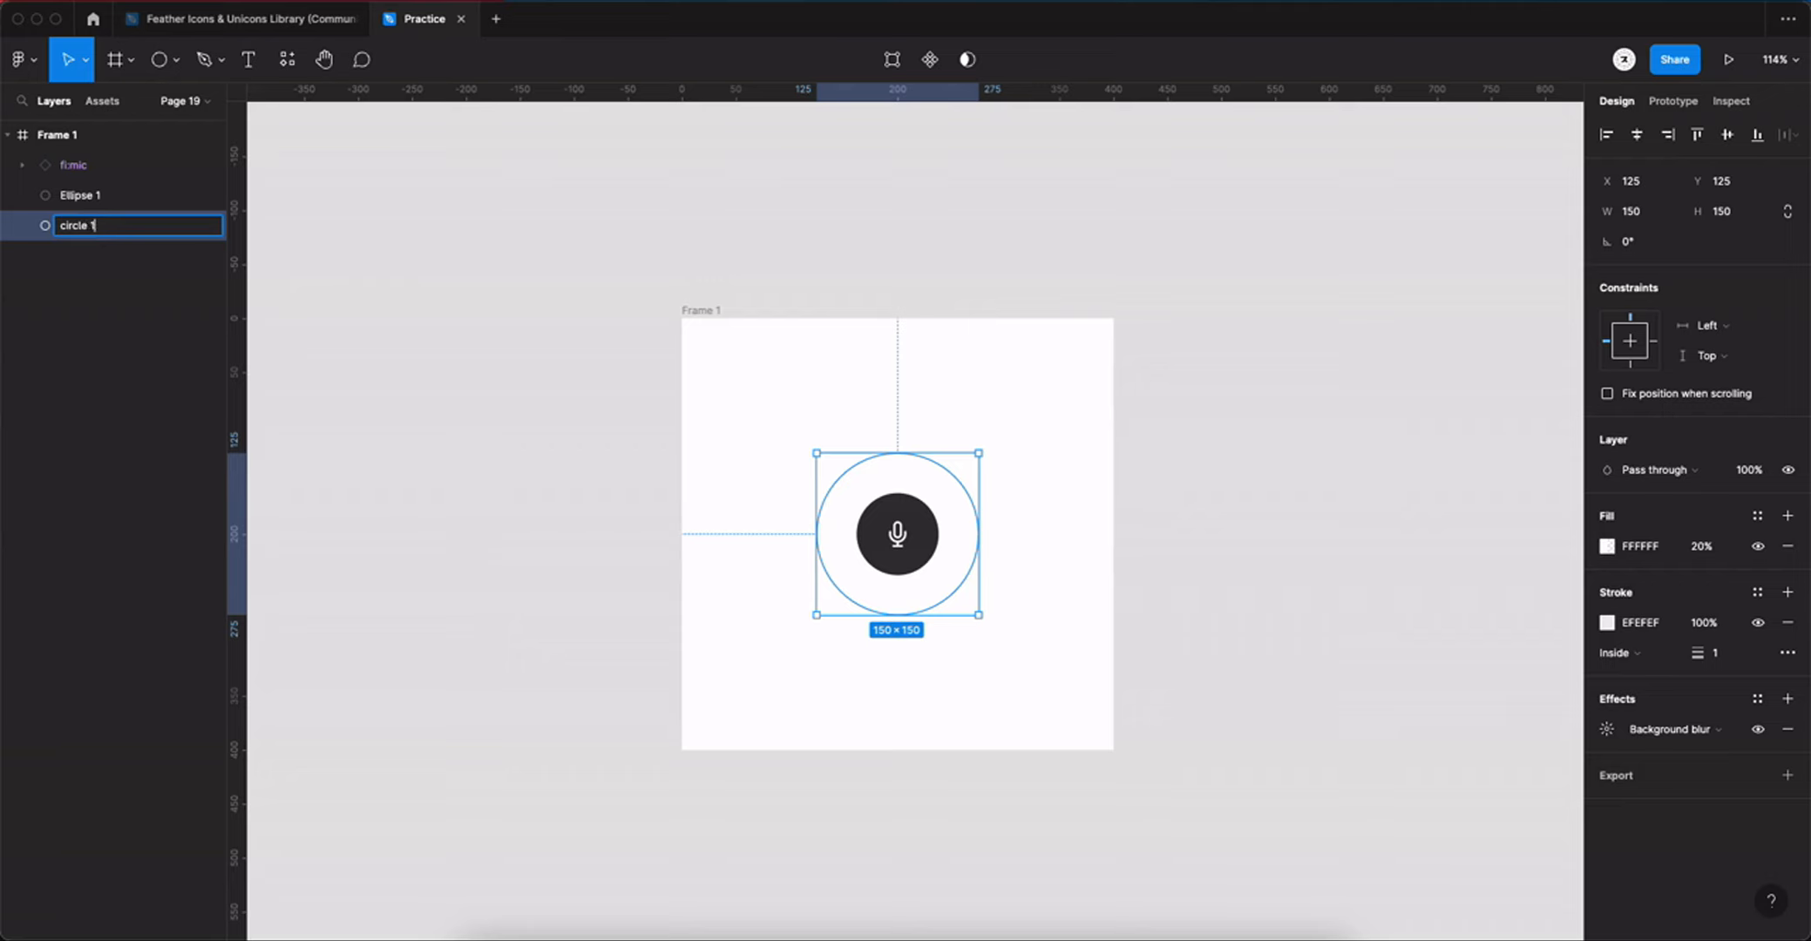
pyautogui.press('Return')
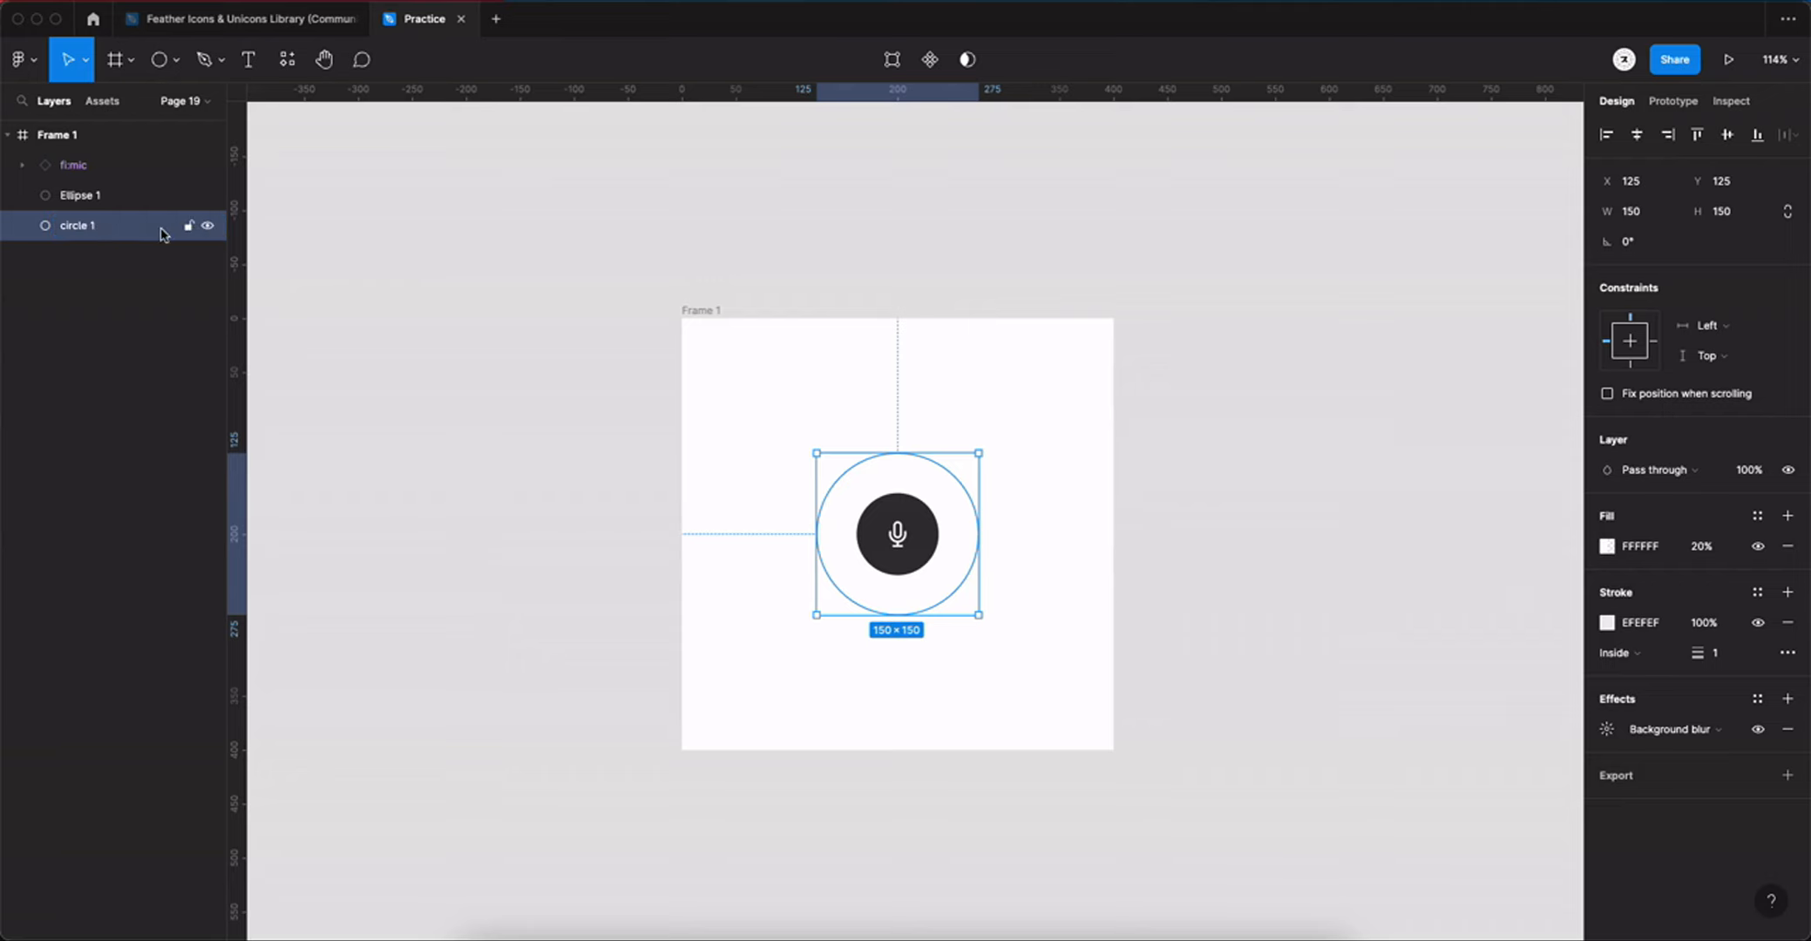
# Step: Duplicate circle 1 and resize the copy to 230 × 230
pyautogui.press('super+d')
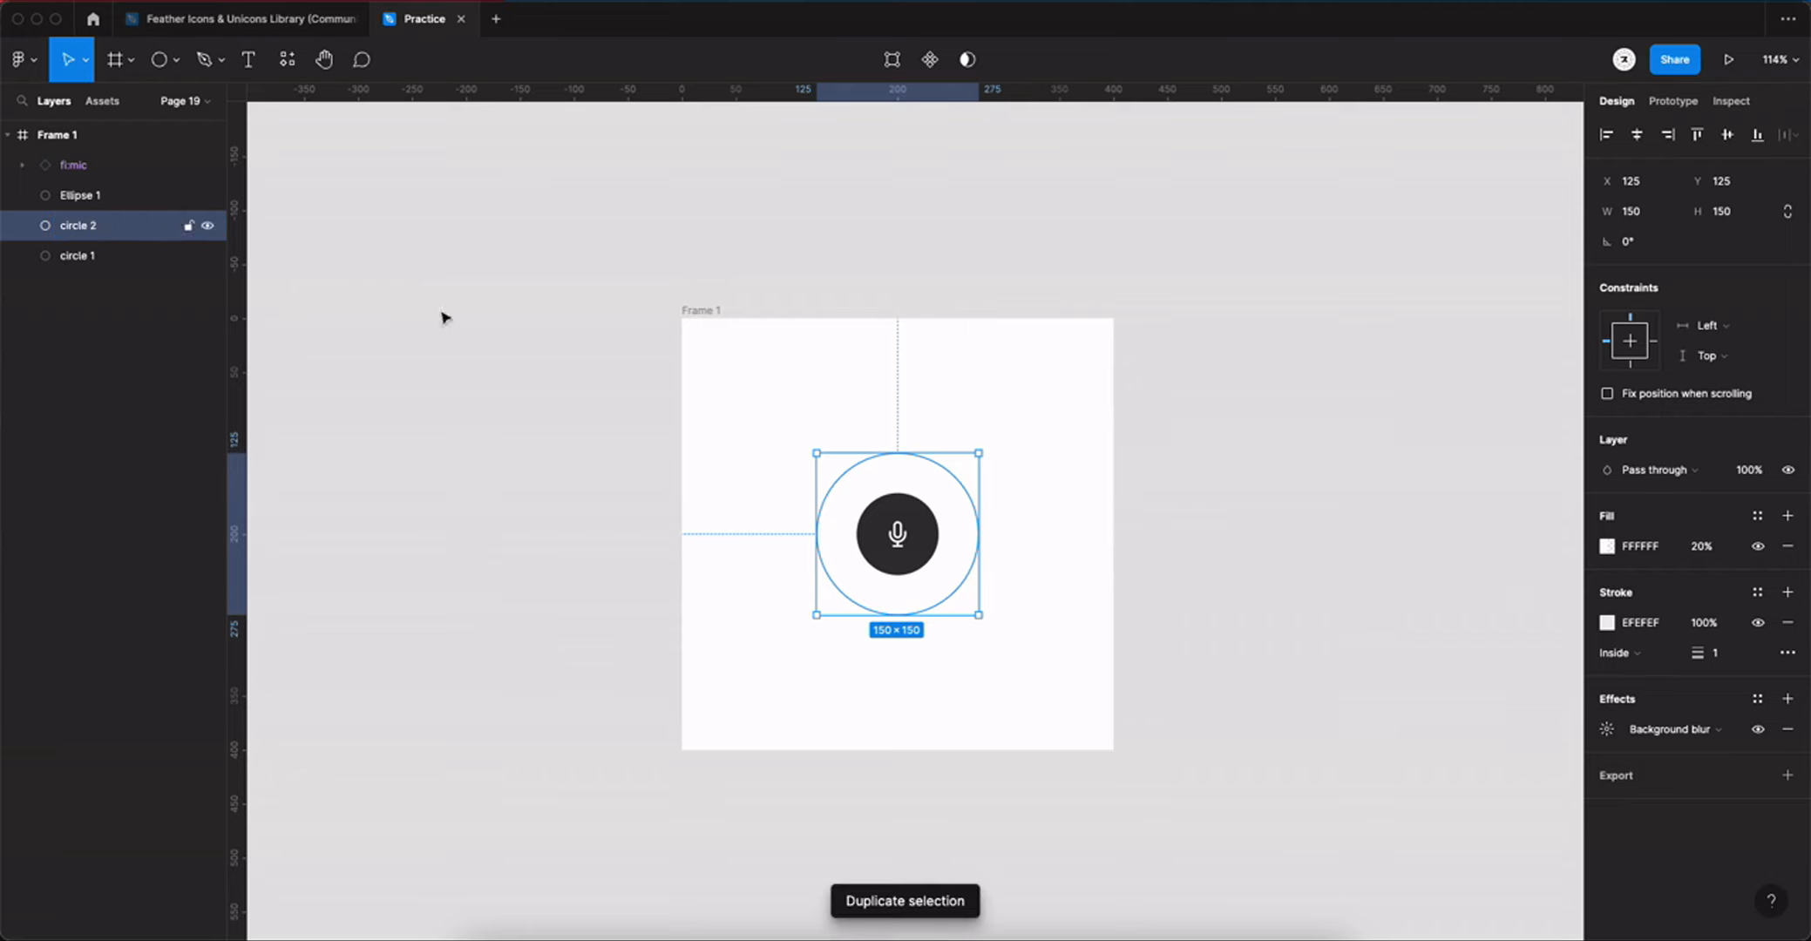
pyautogui.click(1634, 211)
pyautogui.write('230')
pyautogui.press('Tab')
pyautogui.write('230')
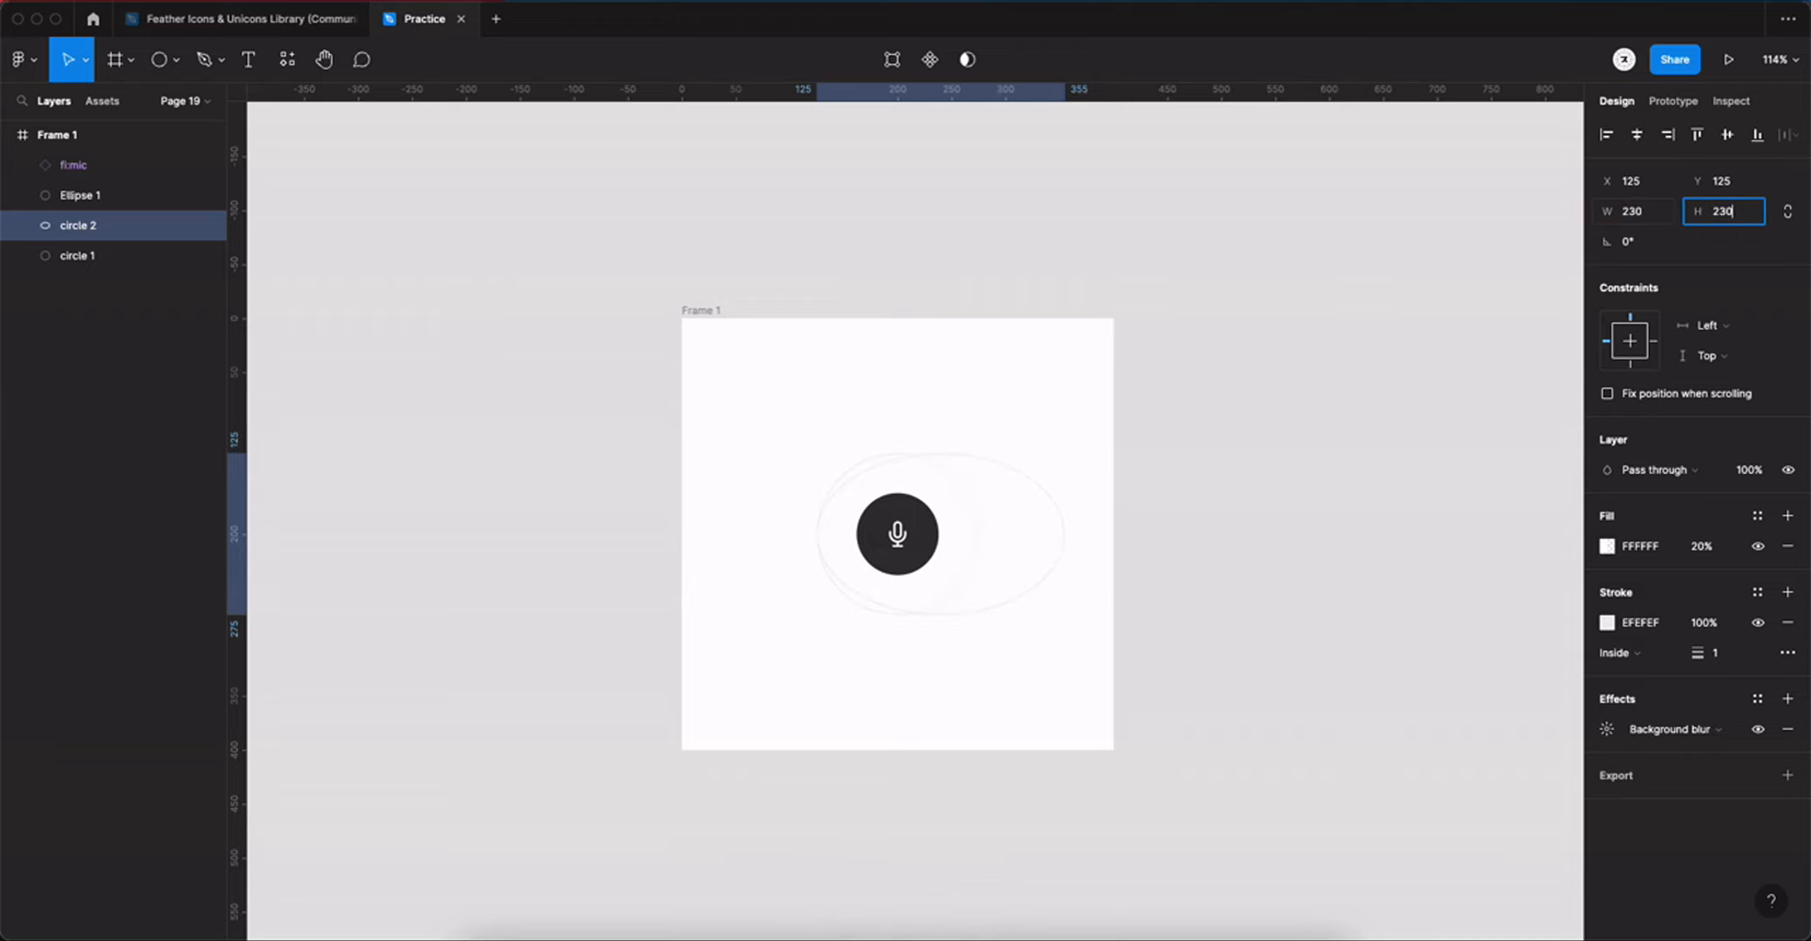
pyautogui.press('Return')
# Step: Center circle 2 in the frame and move its layer beneath circle 1
pyautogui.click(1636, 135)
pyautogui.click(1727, 134)
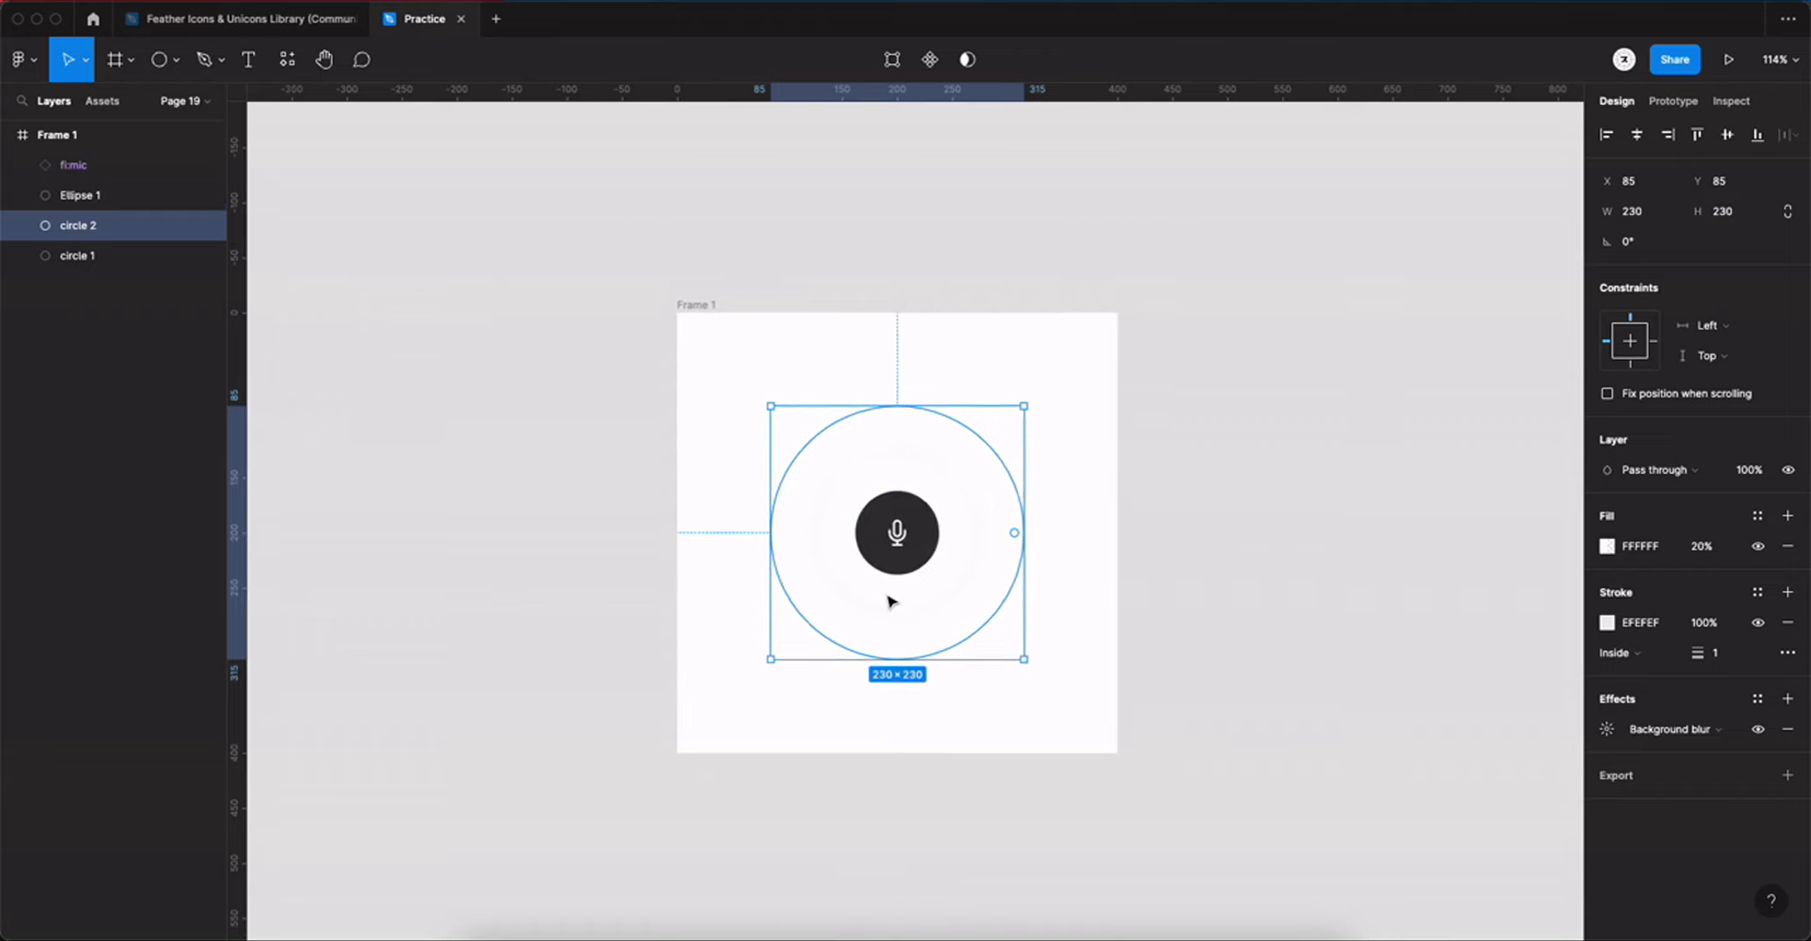
pyautogui.scroll(3, 889, 602)
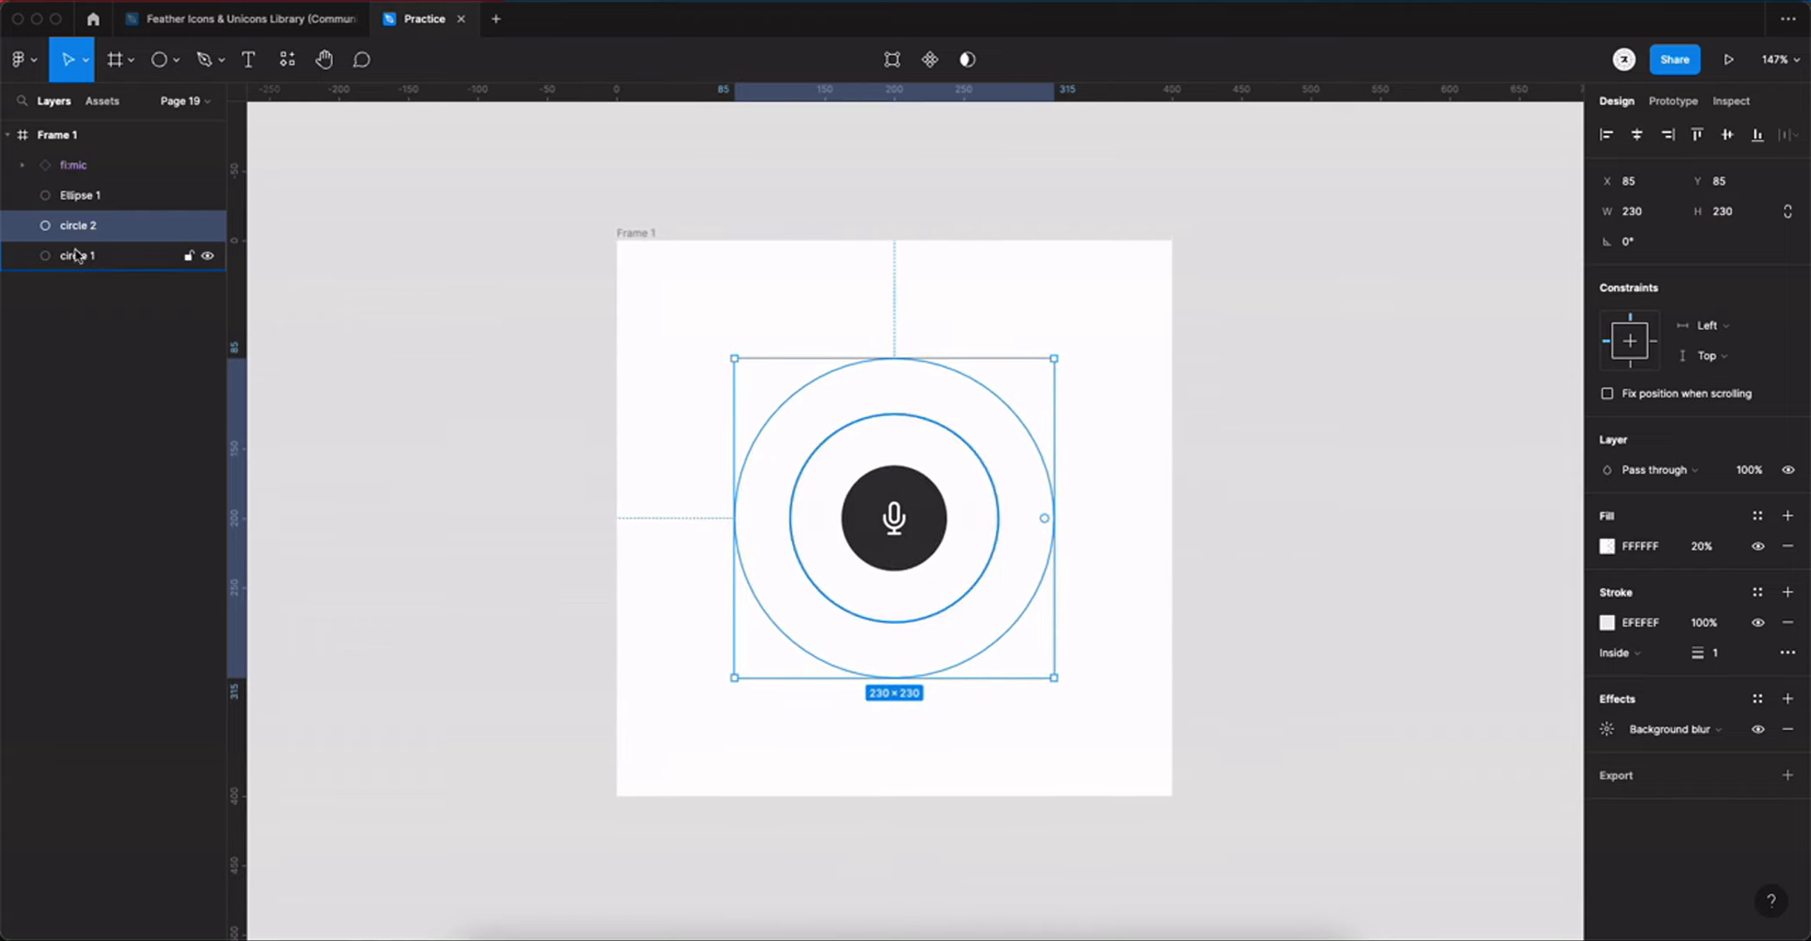
pyautogui.moveTo(94, 228); pyautogui.dragTo(96, 277)
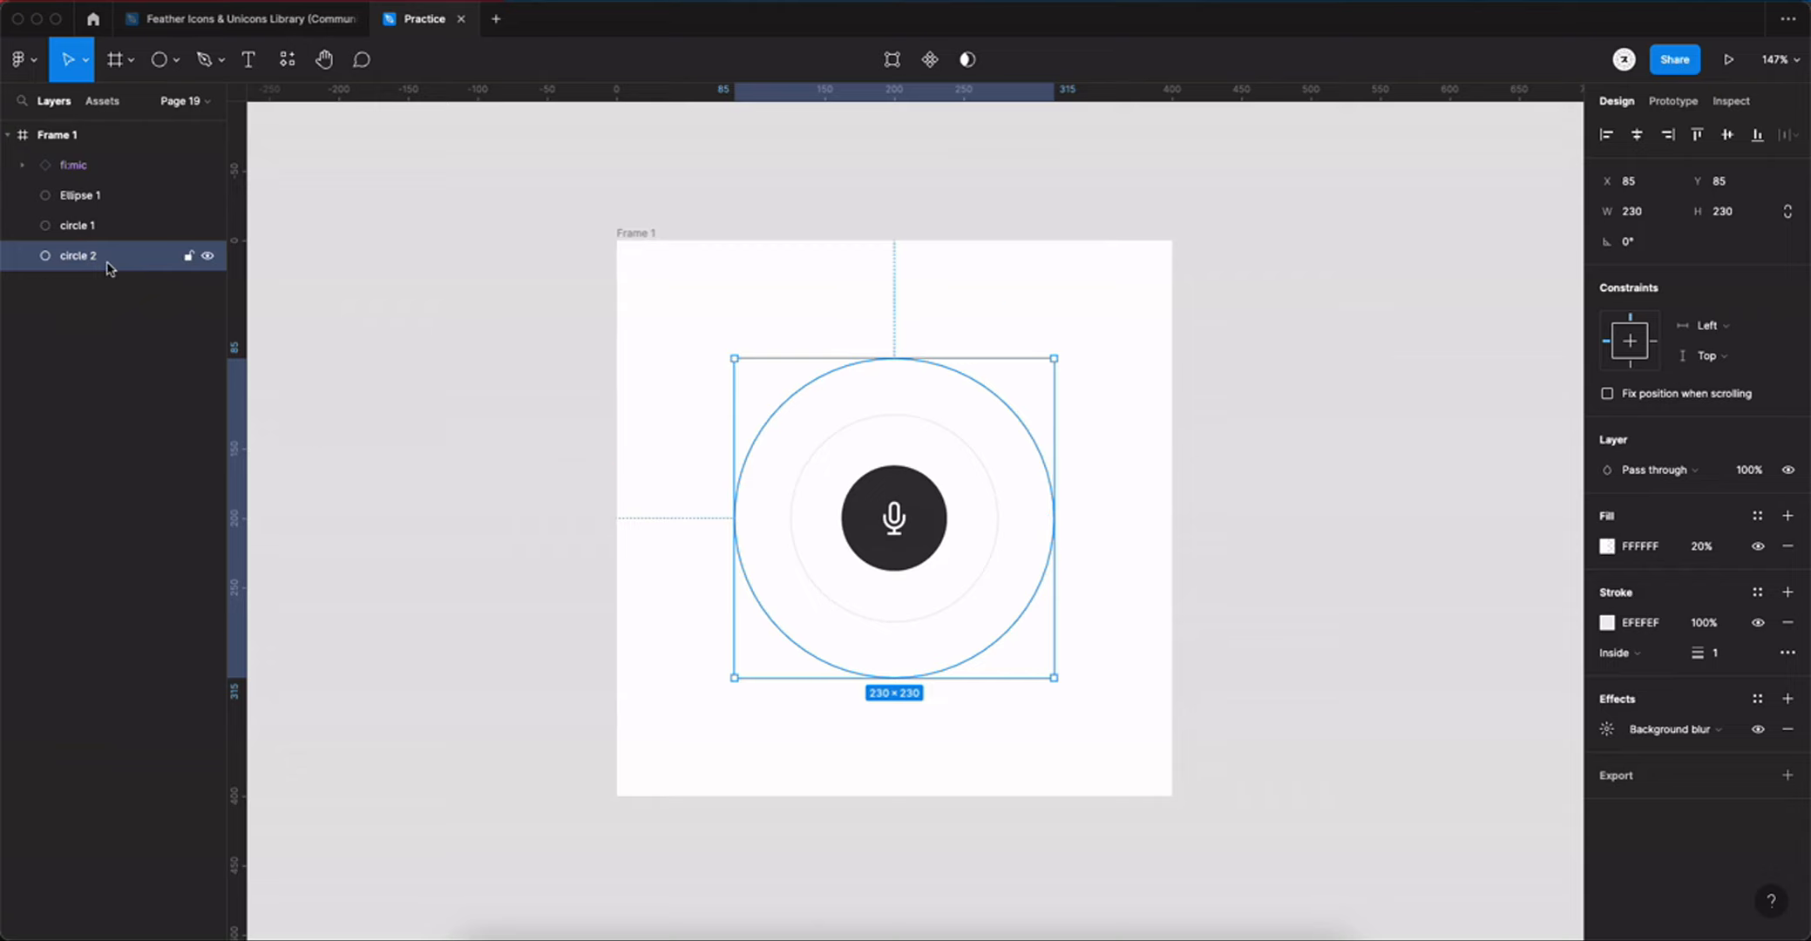
# Step: Duplicate circle 2, resize the copy to 300 × 300 and center it in the frame
pyautogui.press('super+d')
pyautogui.click(1660, 211)
pyautogui.write('300')
pyautogui.press('Tab')
pyautogui.write('3')
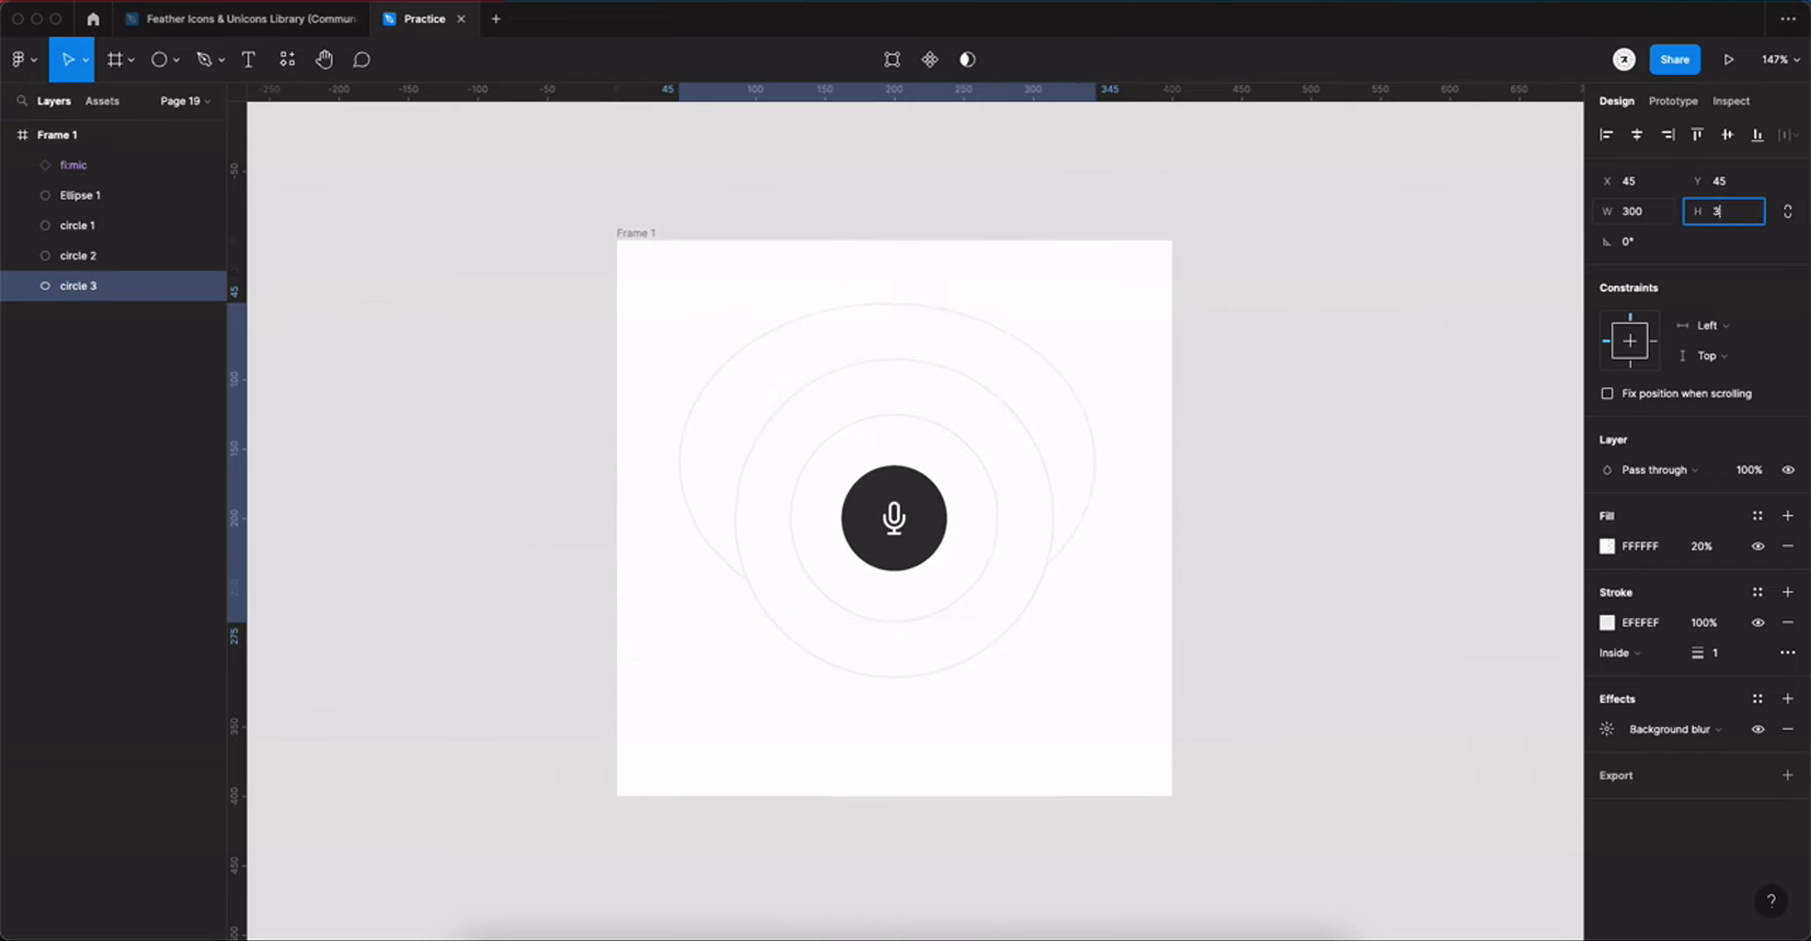
pyautogui.press('Return')
pyautogui.click(1636, 134)
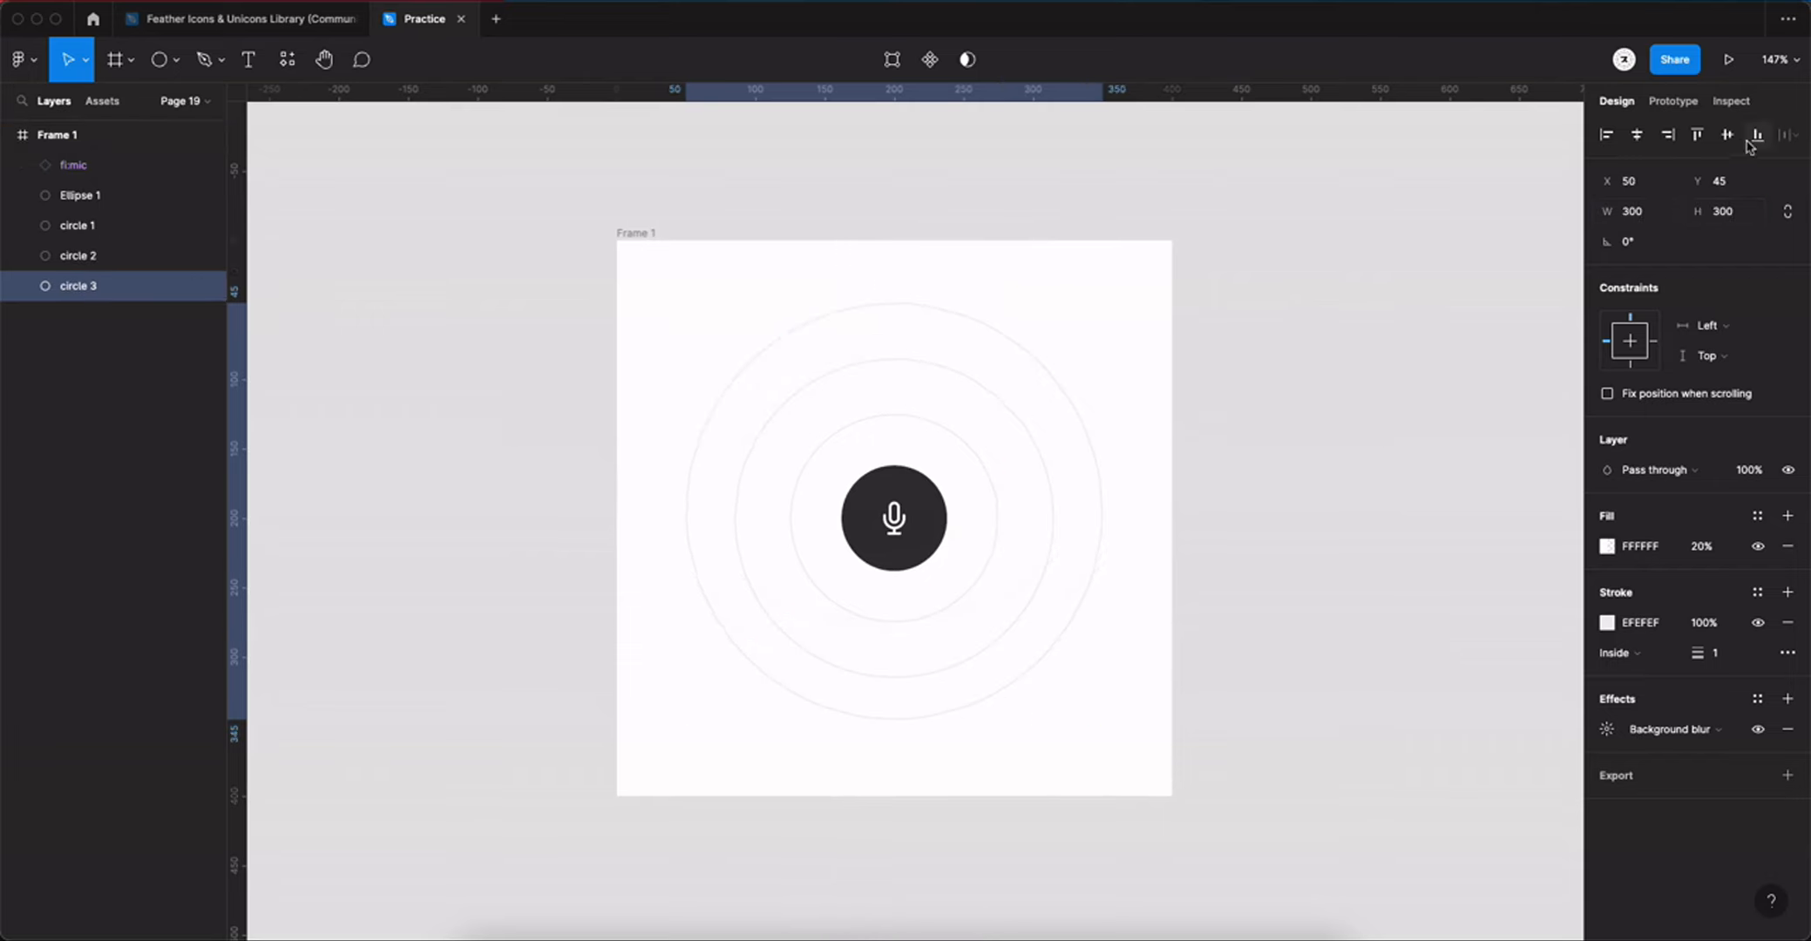
pyautogui.click(1727, 135)
pyautogui.hscroll(5, 1100, 311)
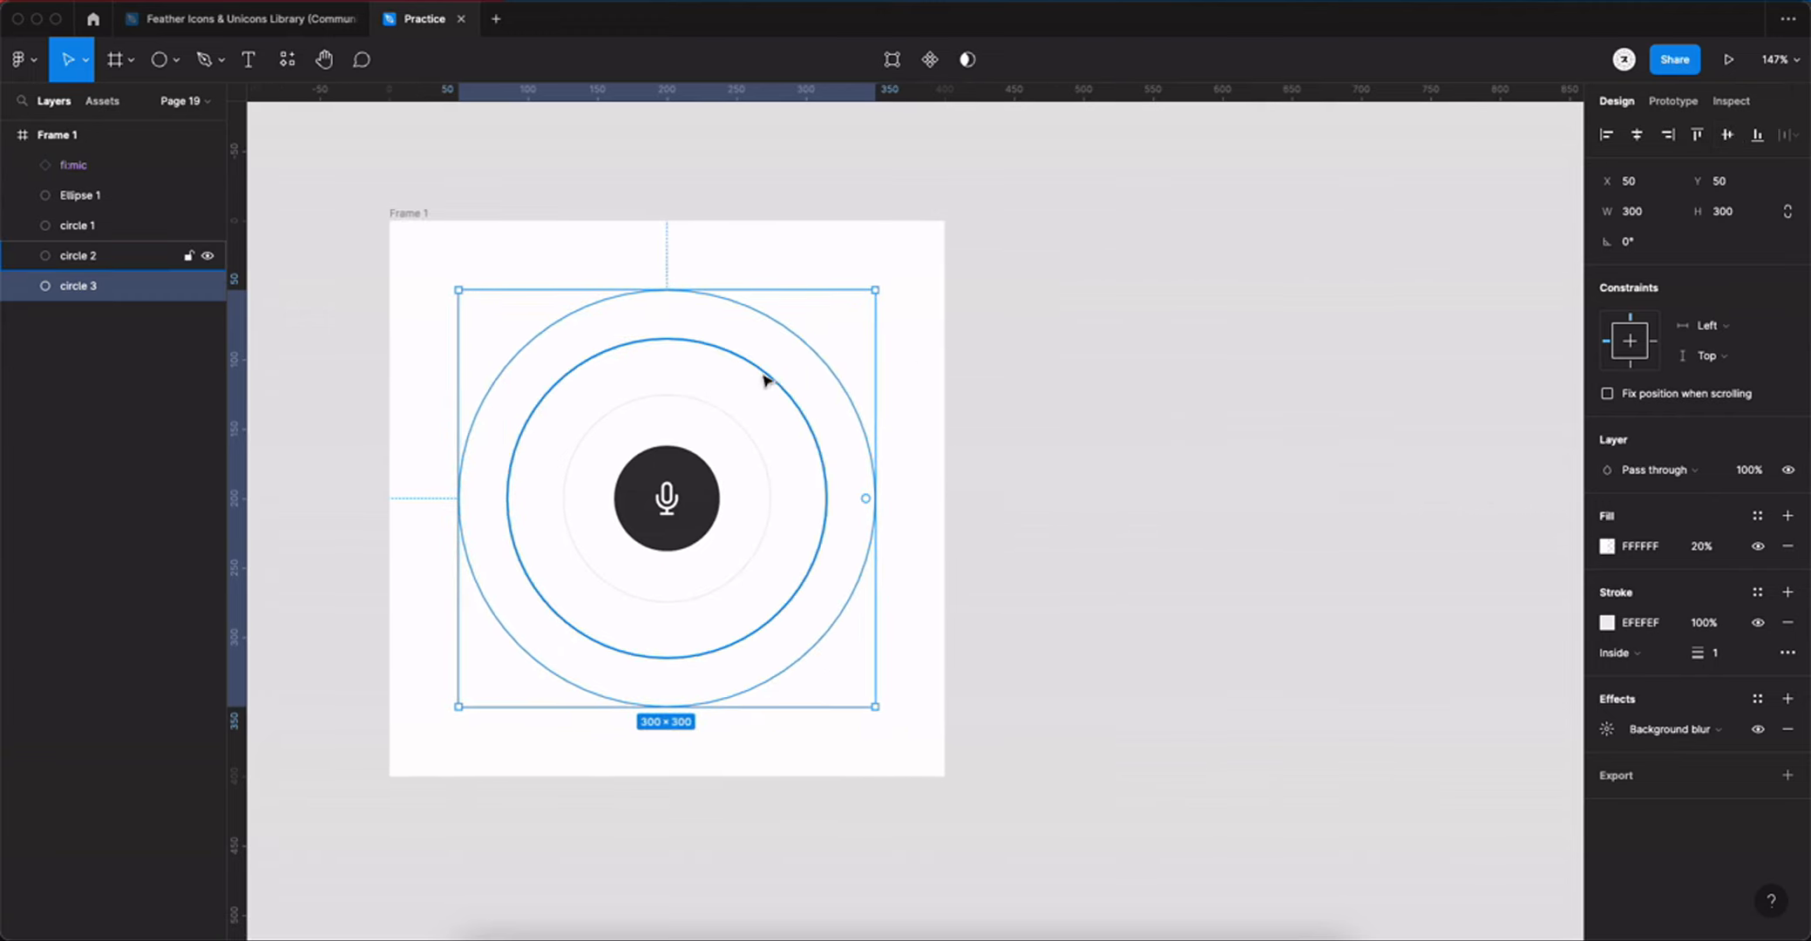
# Step: Resize circle 3 to 76 × 76 to match the size of Ellipse 1
pyautogui.press('alt')
pyautogui.click(83, 195)
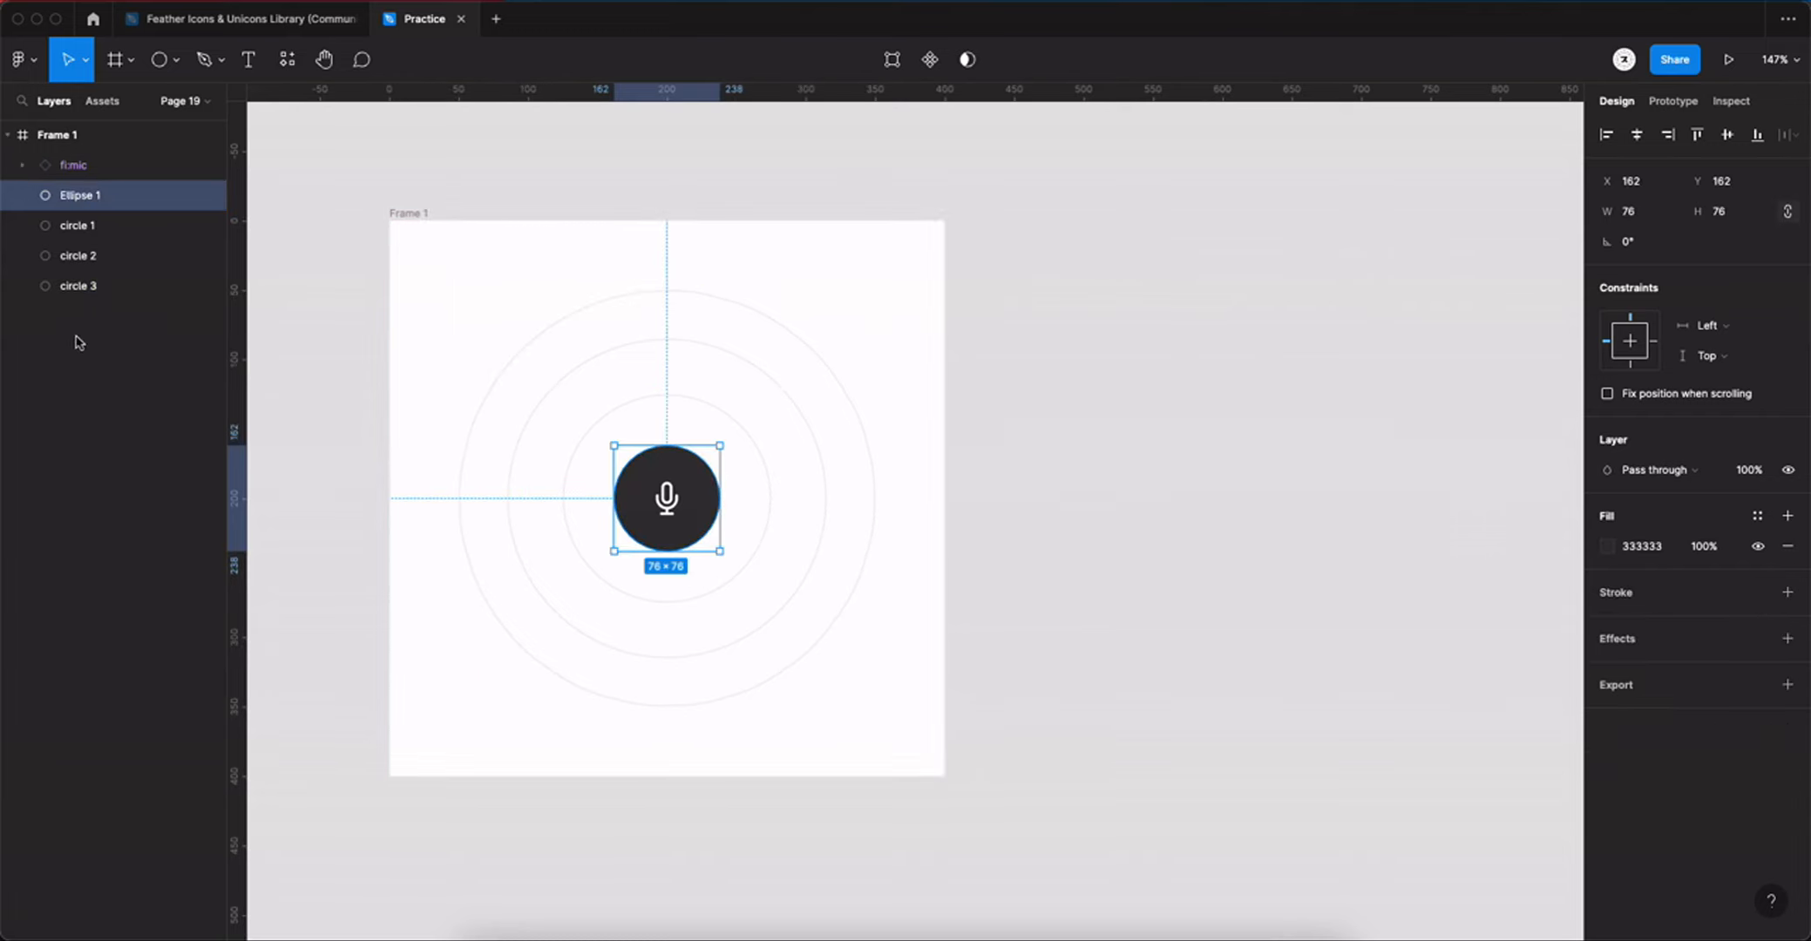
pyautogui.click(78, 286)
pyautogui.click(1743, 218)
pyautogui.write('76')
pyautogui.press('Return')
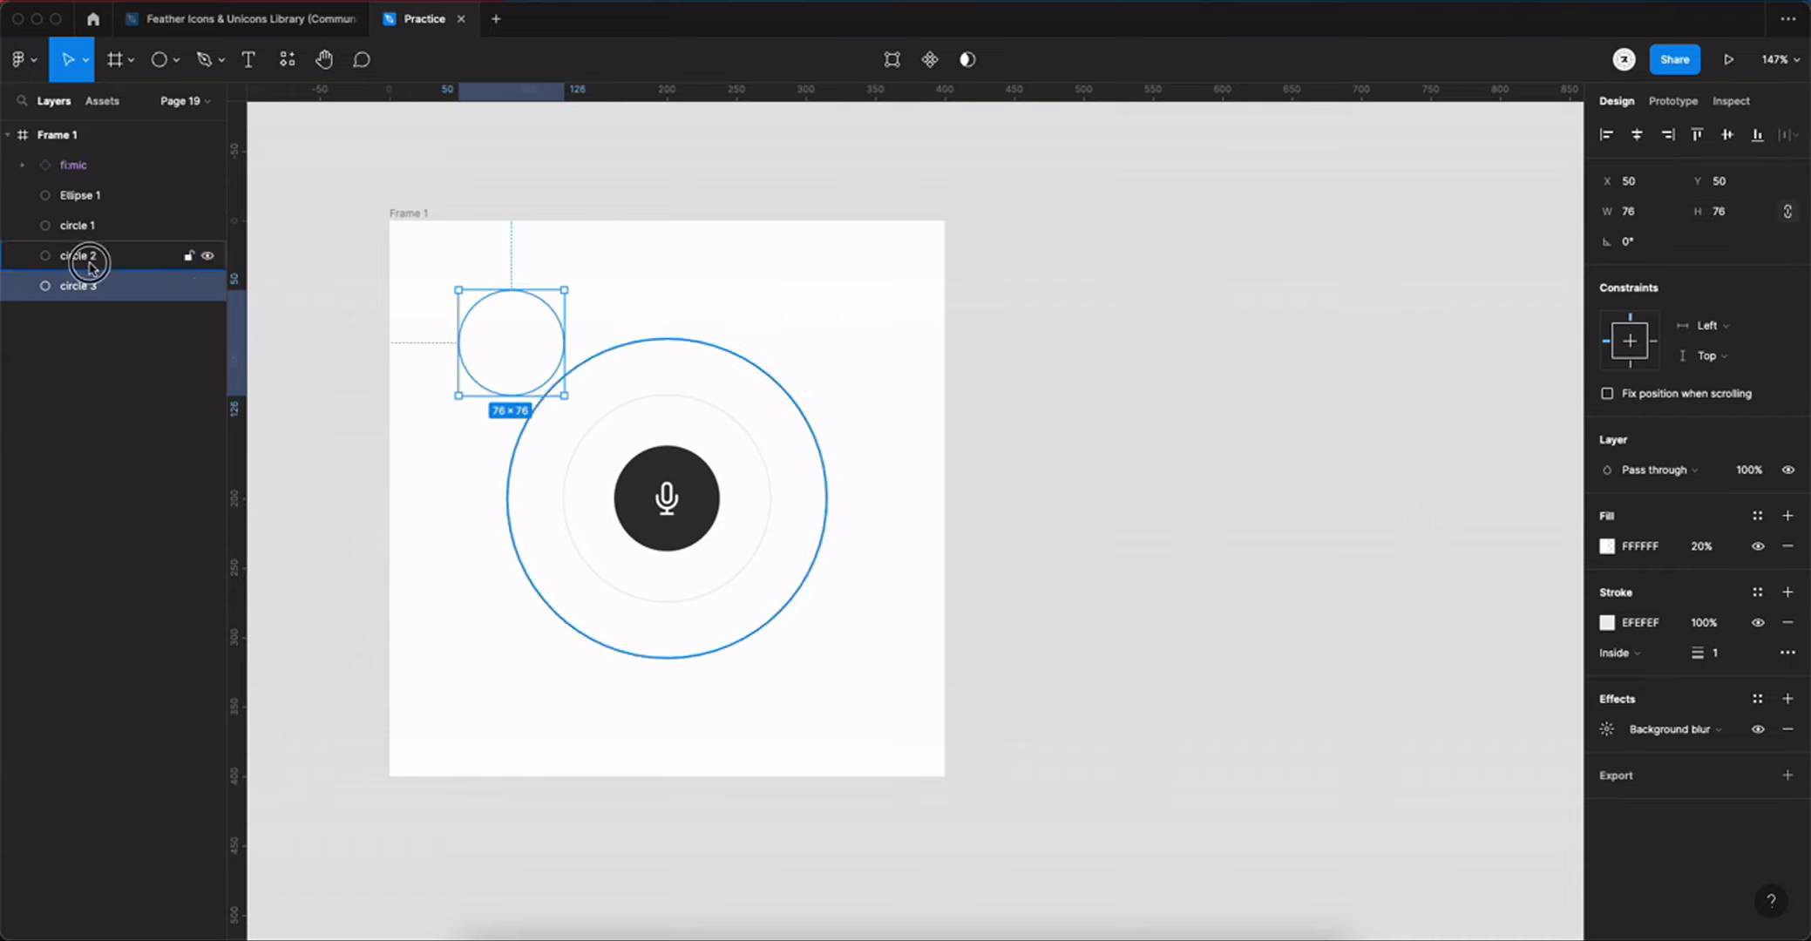
# Step: Resize circle 2 proportionally to 76 × 76
pyautogui.click(89, 261)
pyautogui.click(1757, 213)
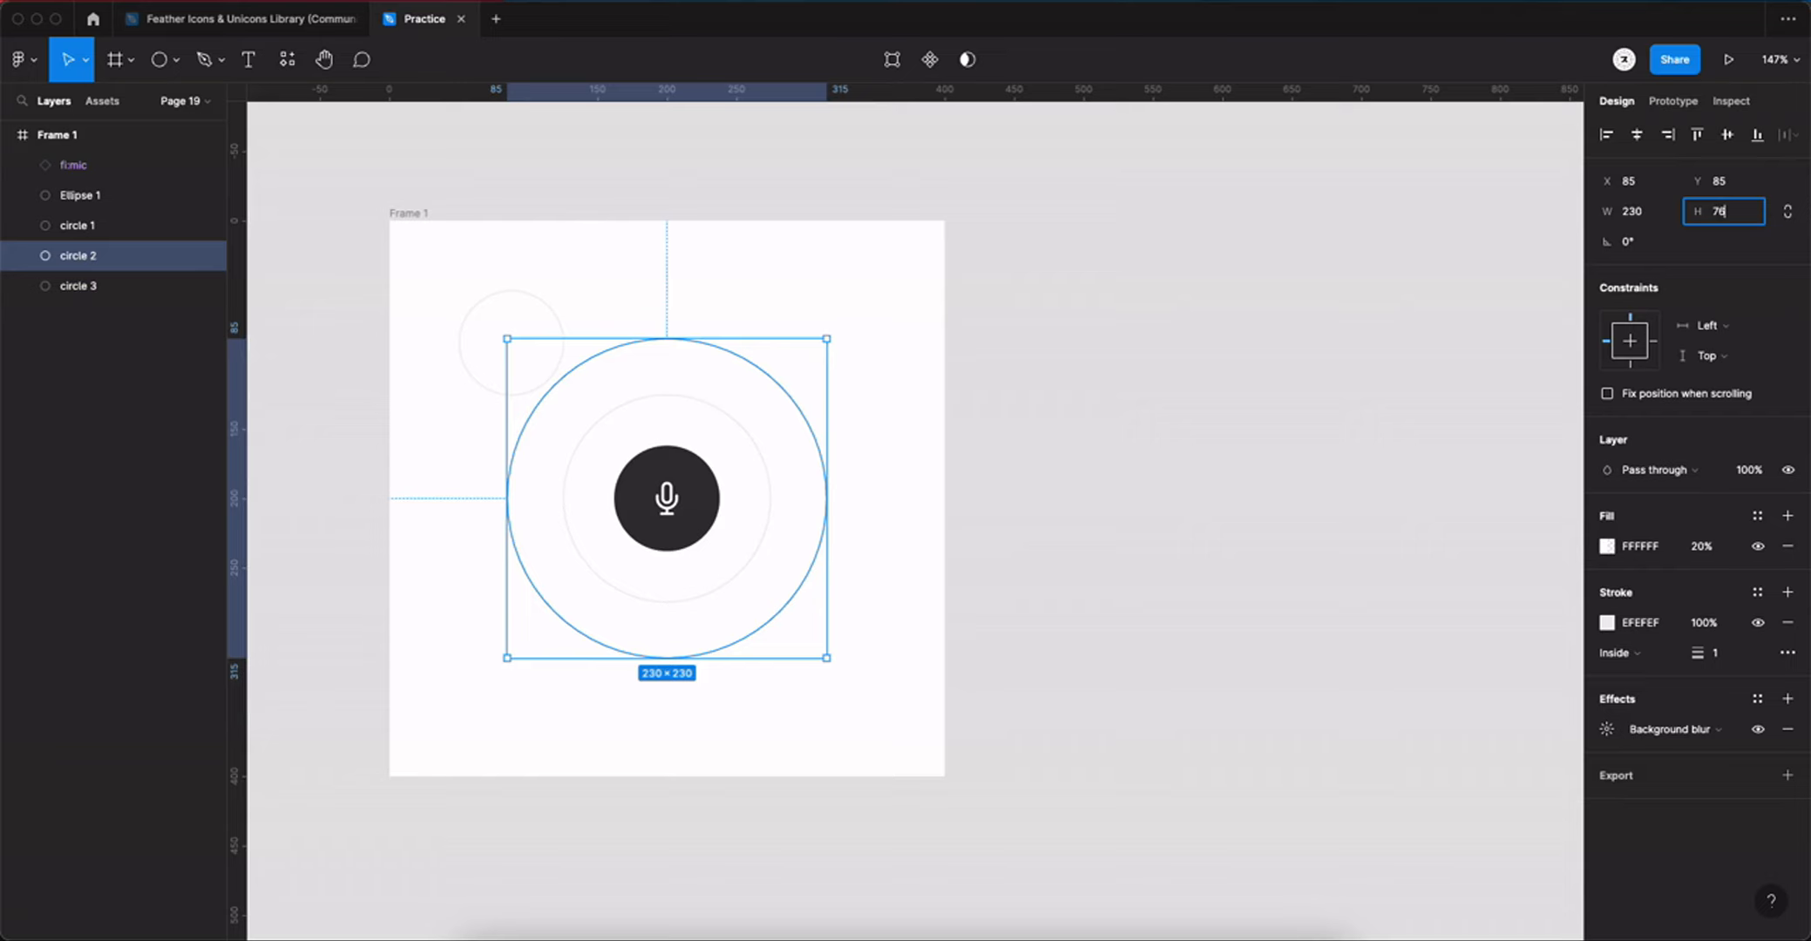
pyautogui.press('Return')
pyautogui.press('super+z')
pyautogui.click(1760, 213)
pyautogui.write('76')
pyautogui.press('Return')
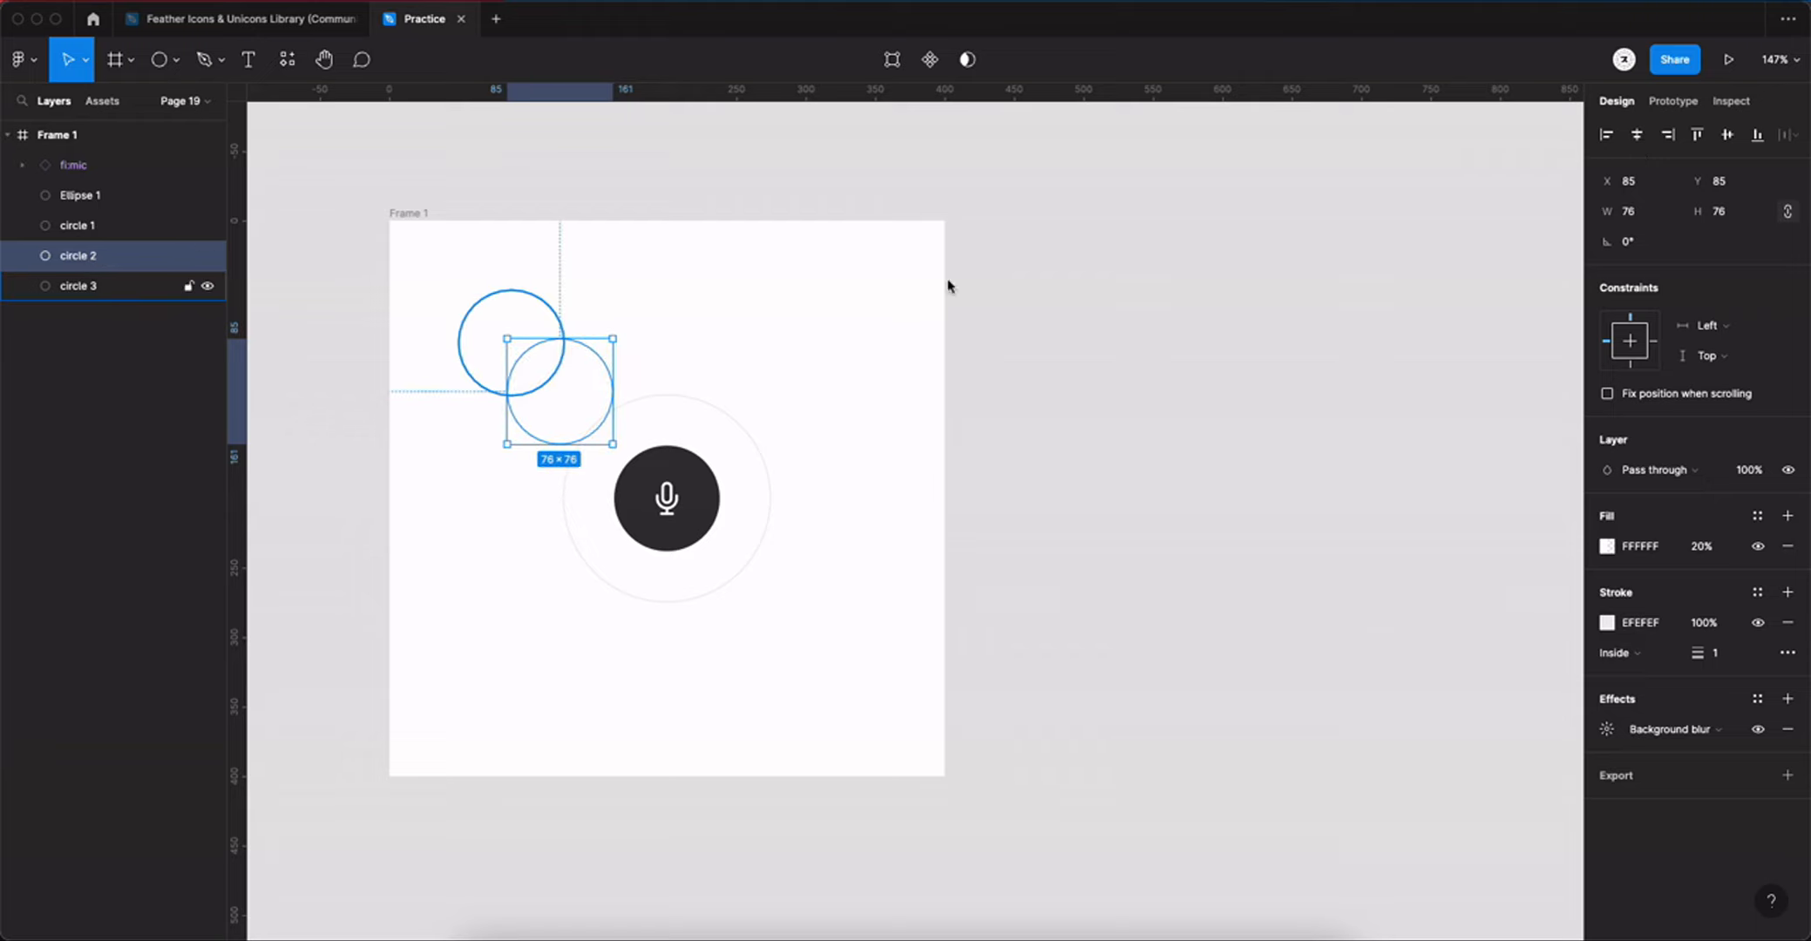
# Step: Align circle 2 and circle 3 with each other on their horizontal and vertical centers
pyautogui.keyDown('shift'); pyautogui.click(79, 286); pyautogui.keyUp('shift')
pyautogui.click(1636, 135)
pyautogui.click(1726, 137)
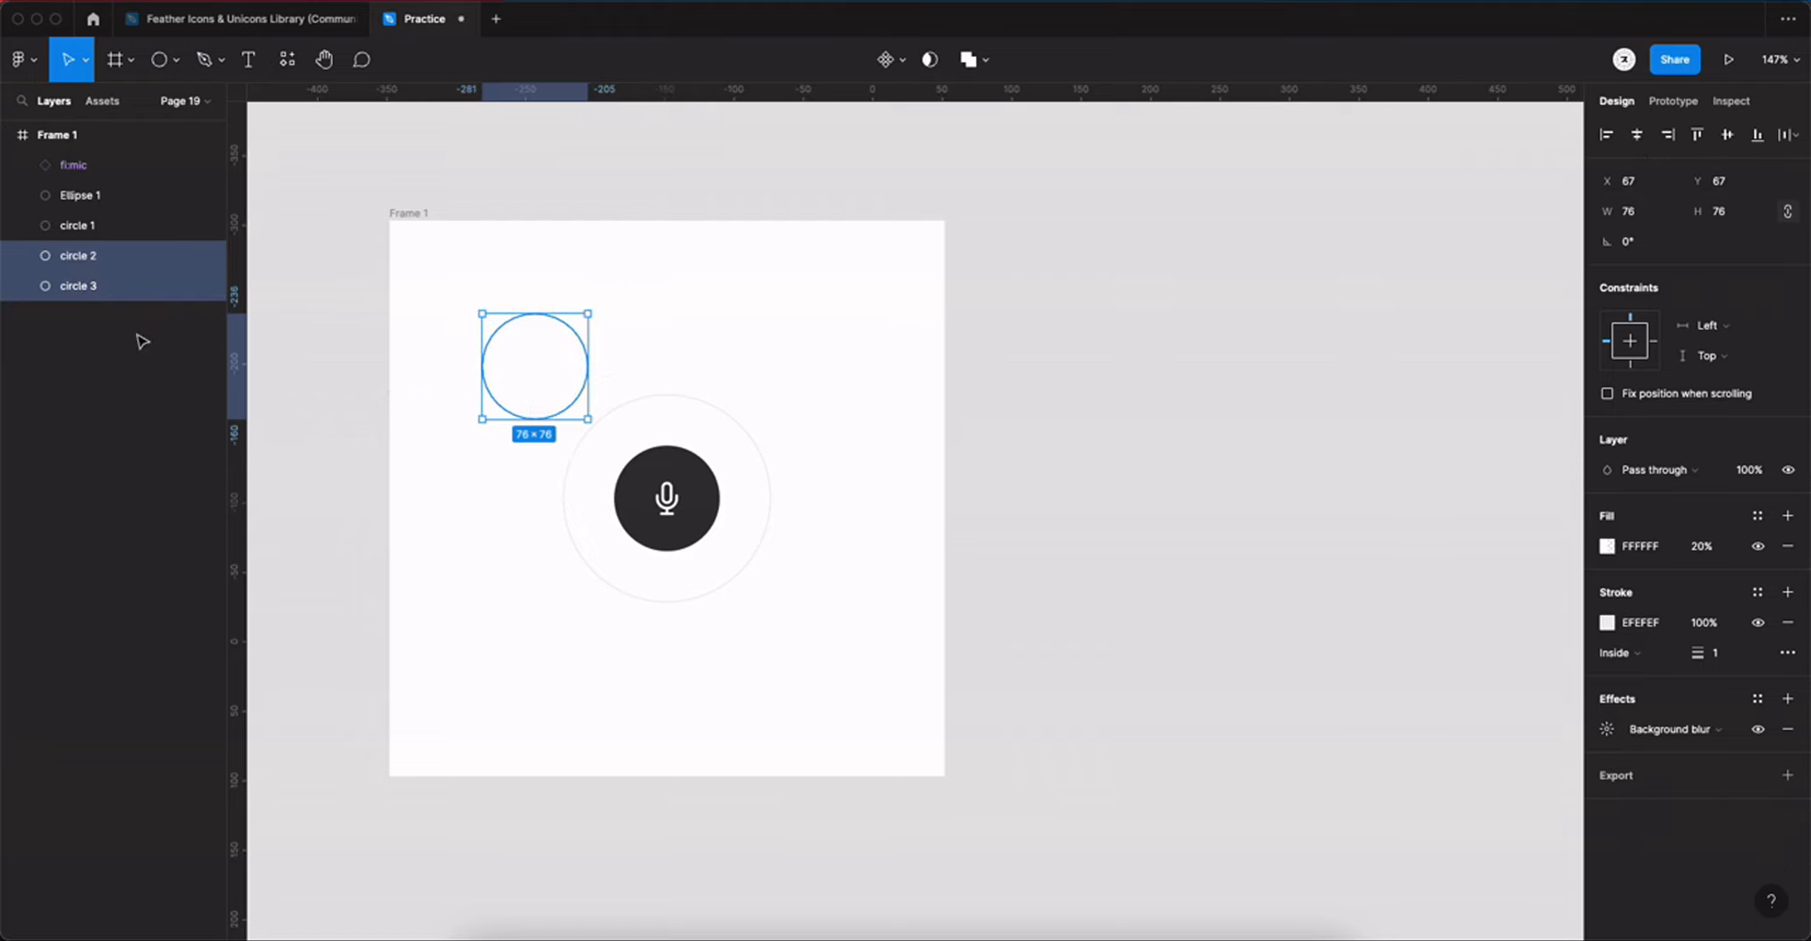
# Step: Center circle 2 and circle 3 individually in Frame 1, both horizontally and vertically
pyautogui.click(81, 264)
pyautogui.click(1637, 139)
pyautogui.click(1725, 137)
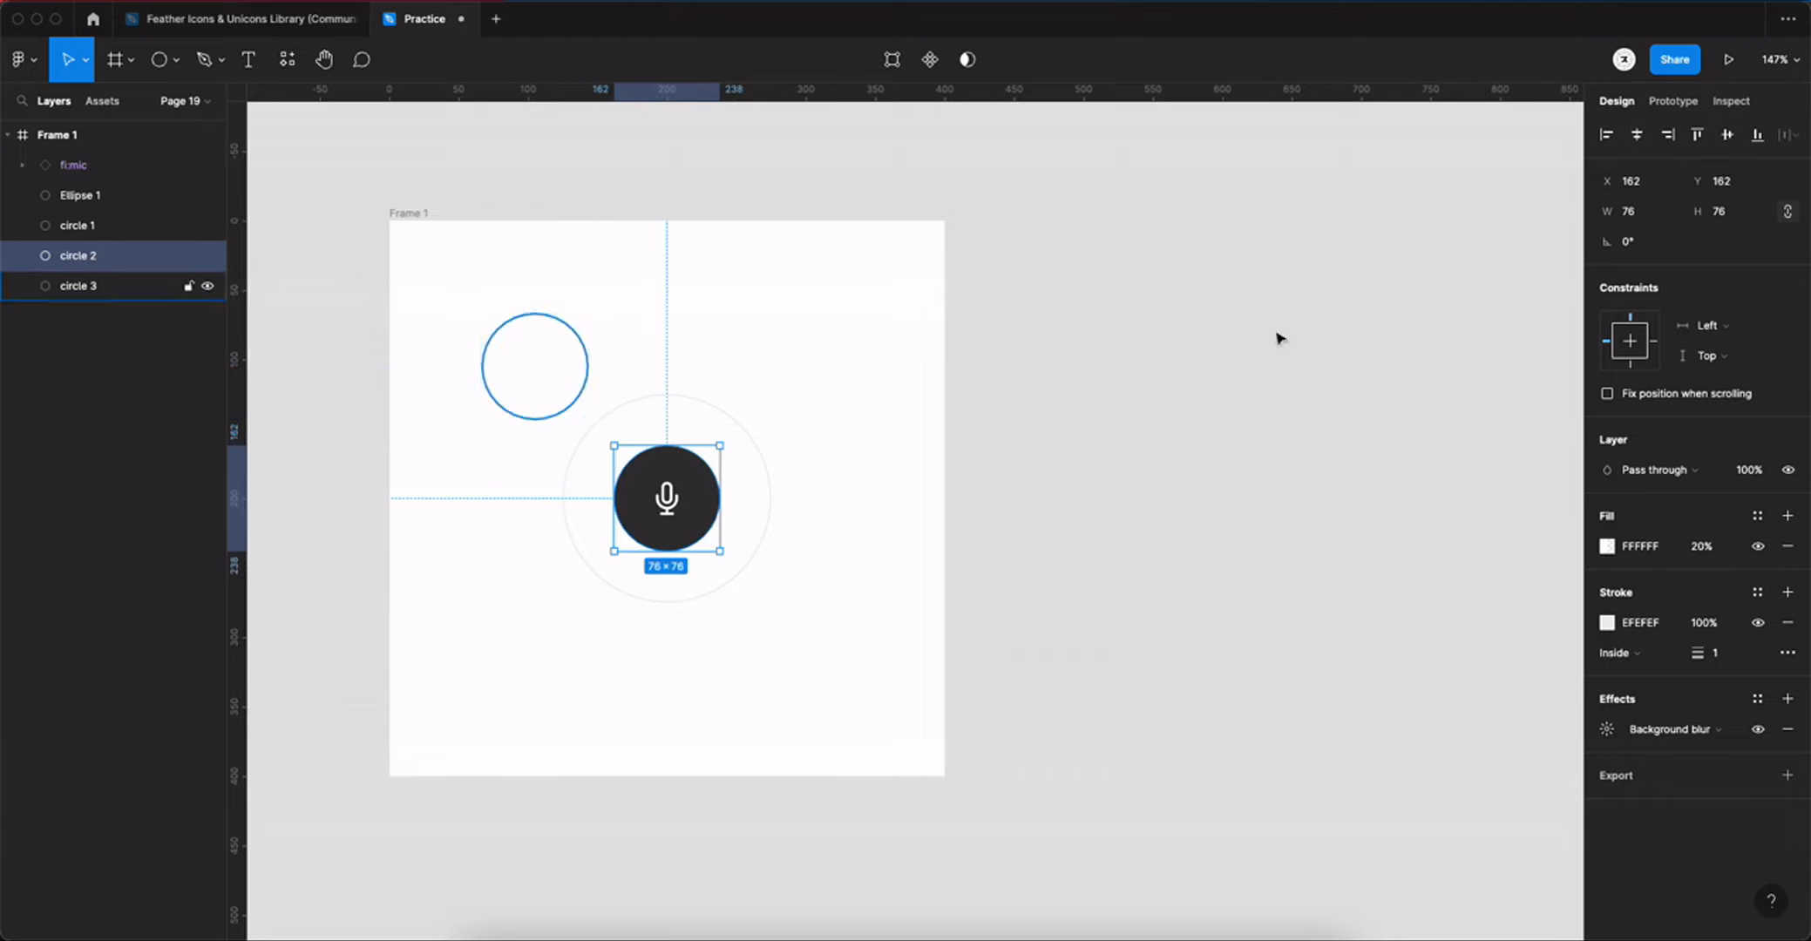
pyautogui.click(78, 286)
pyautogui.click(1637, 135)
pyautogui.click(1721, 136)
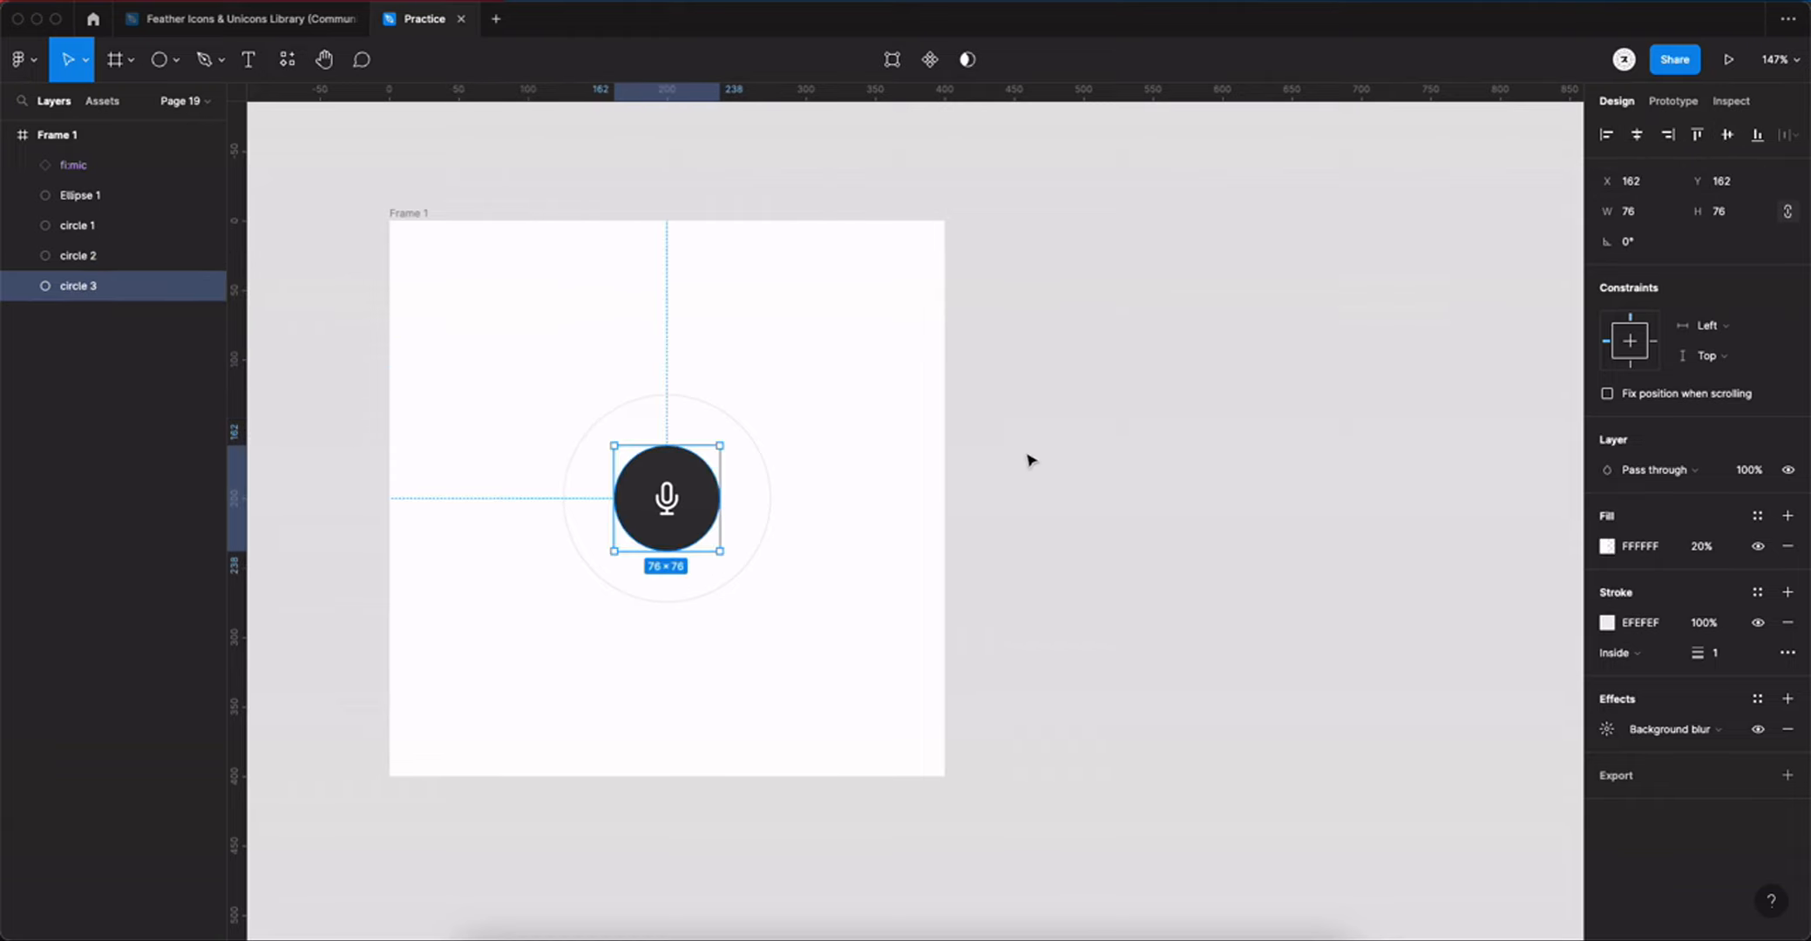
# Step: Resize circle 1 to 76 × 76 and center it horizontally and vertically in the frame
pyautogui.moveTo(851, 441); pyautogui.dragTo(930, 449)
pyautogui.moveTo(1043, 481); pyautogui.dragTo(897, 507)
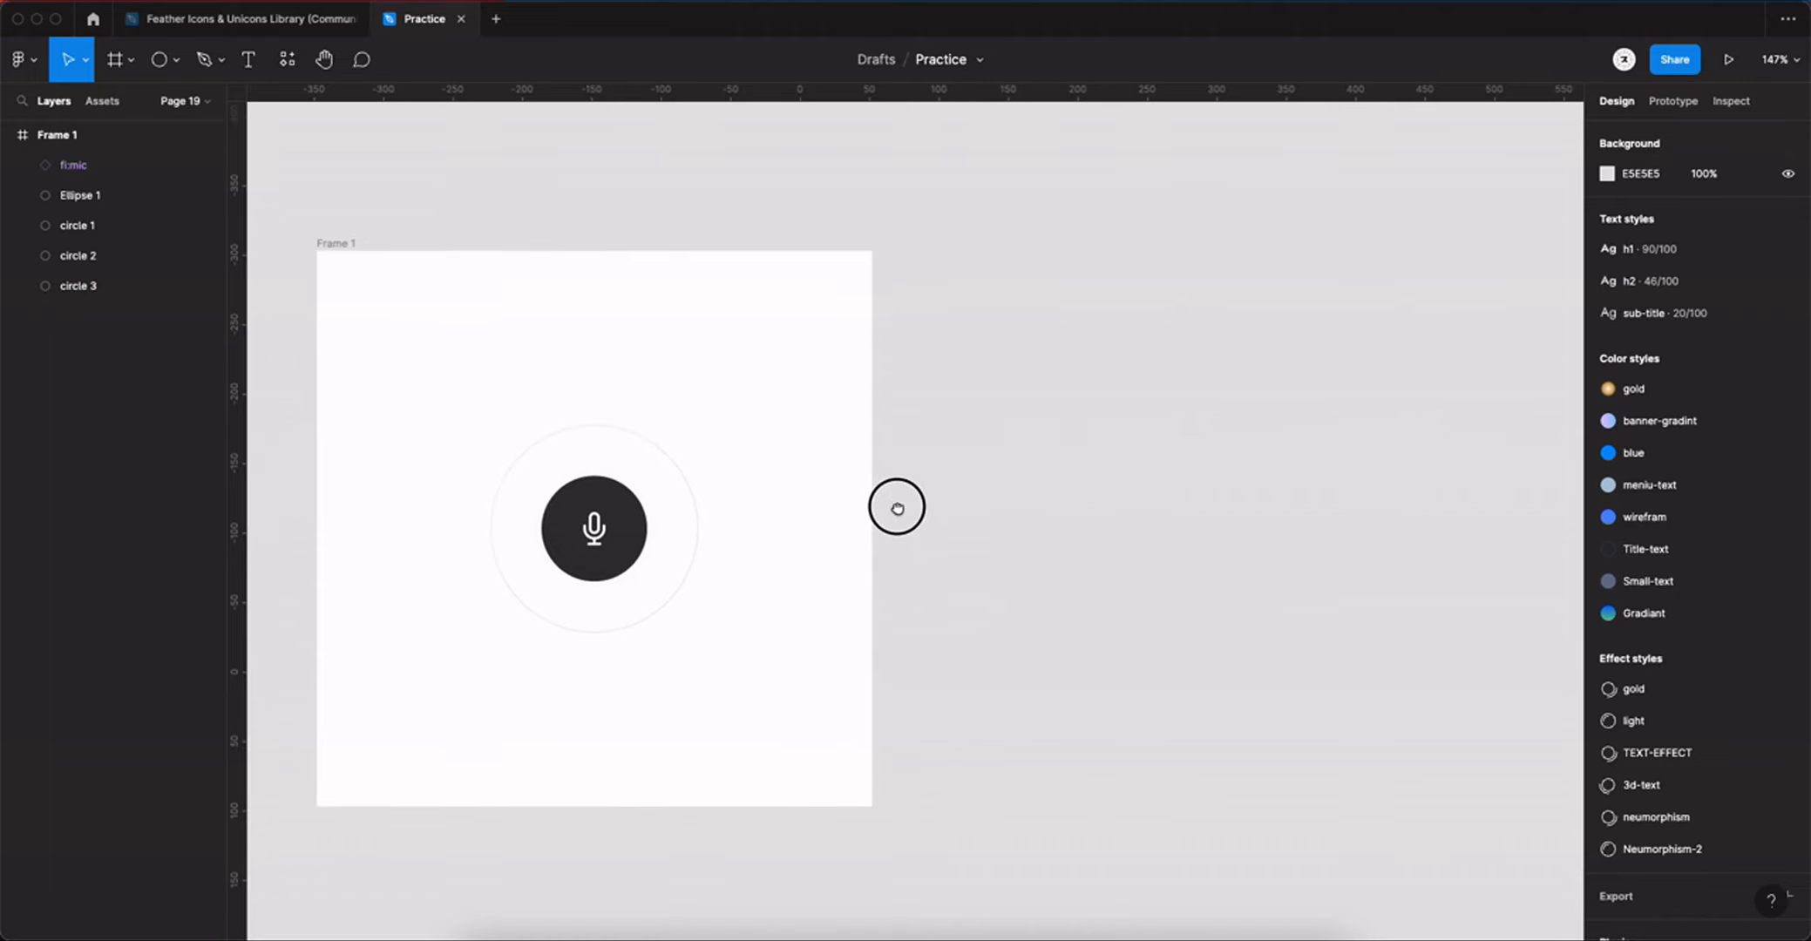
pyautogui.click(84, 226)
pyautogui.click(1660, 211)
pyautogui.write('76')
pyautogui.press('Tab')
pyautogui.write('7')
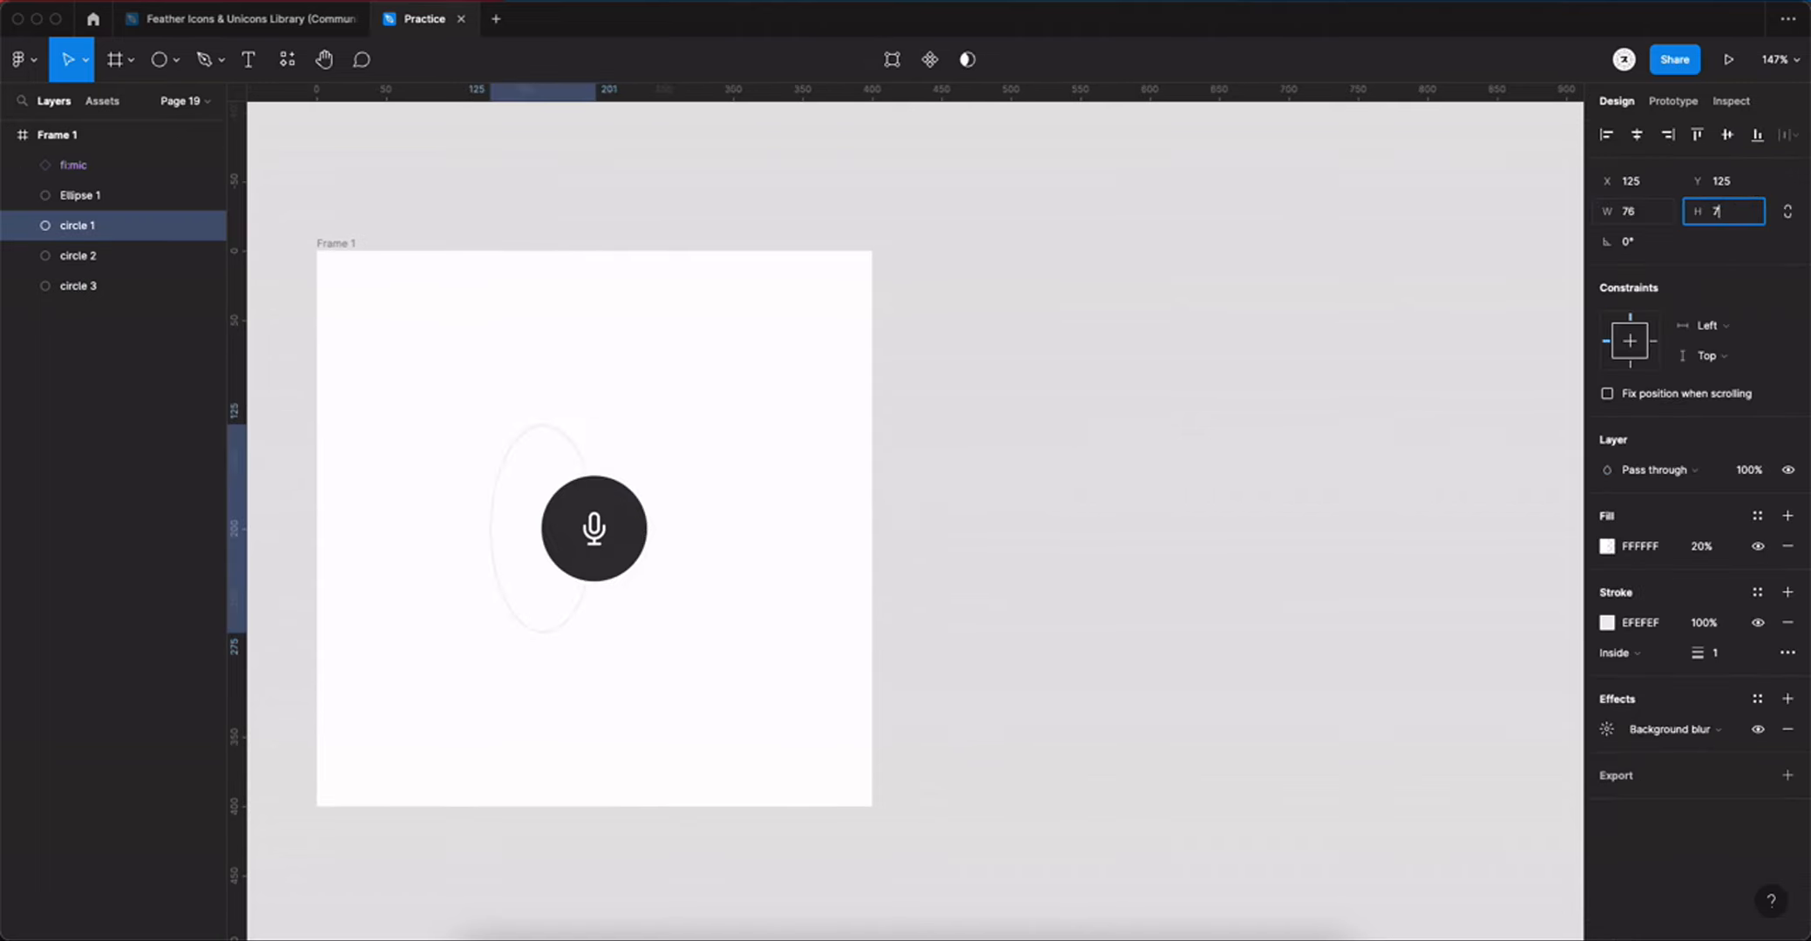
pyautogui.write('6')
pyautogui.press('Return')
pyautogui.click(1637, 137)
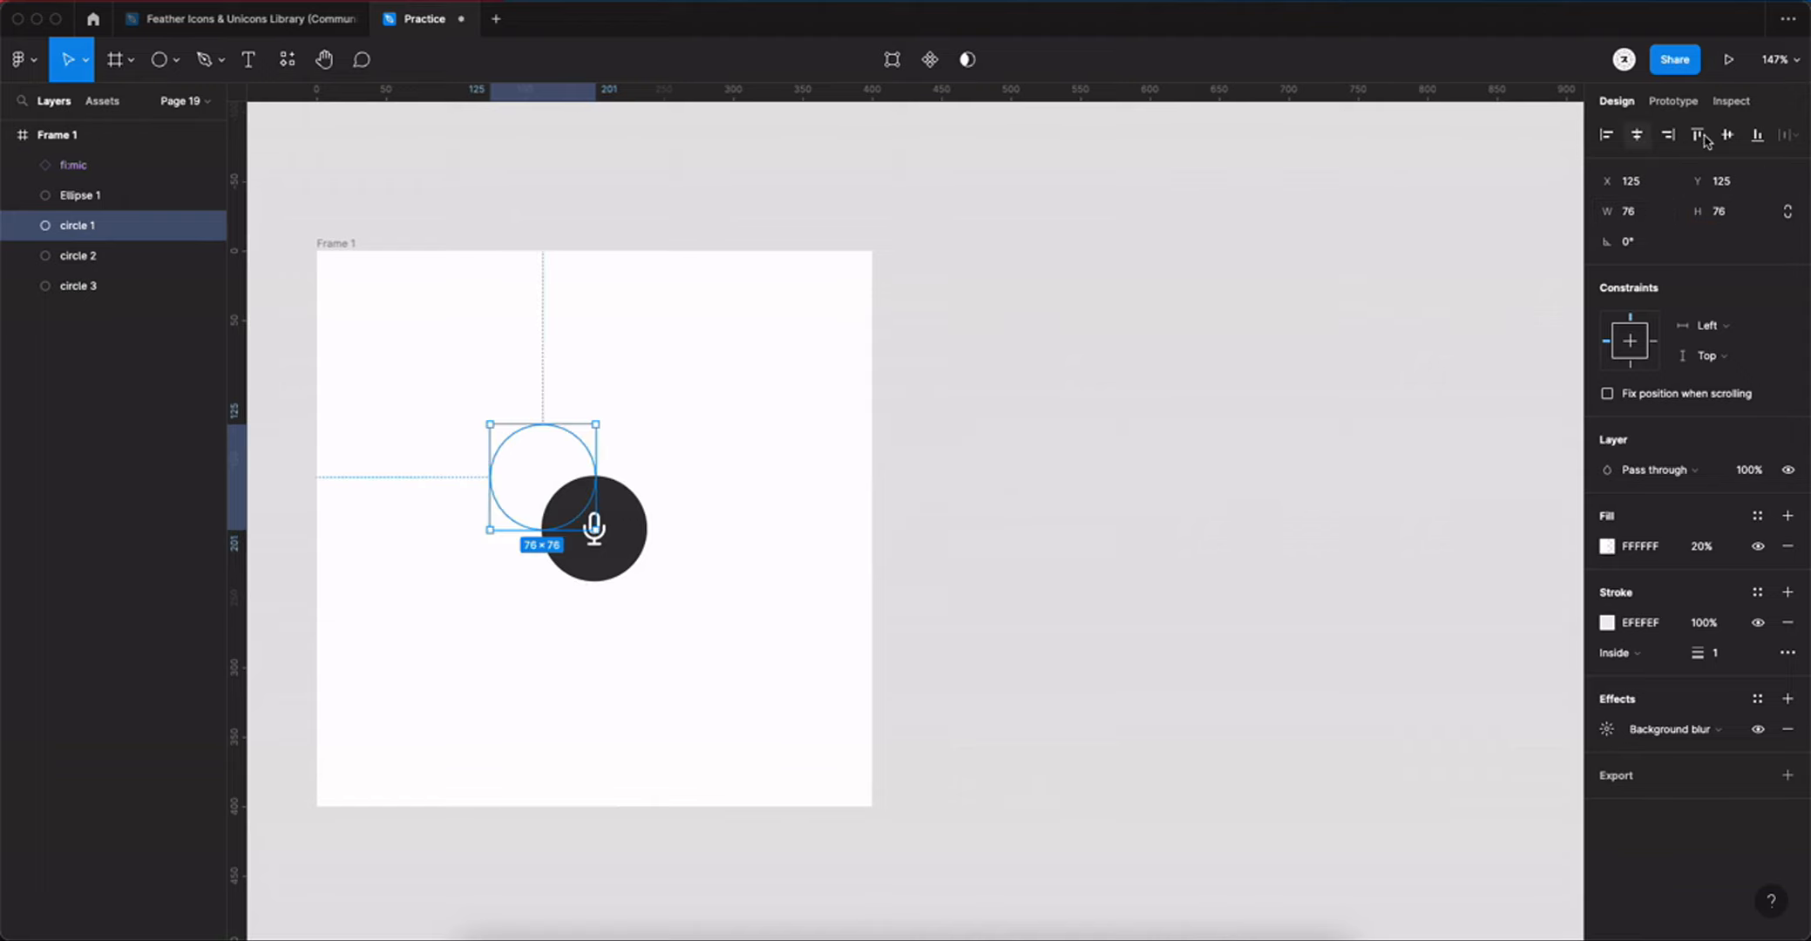
pyautogui.click(1727, 137)
pyautogui.click(1348, 471)
# Step: Turn Frame 1 into a component and add a variant property to it
pyautogui.scroll(-2, 1264, 462)
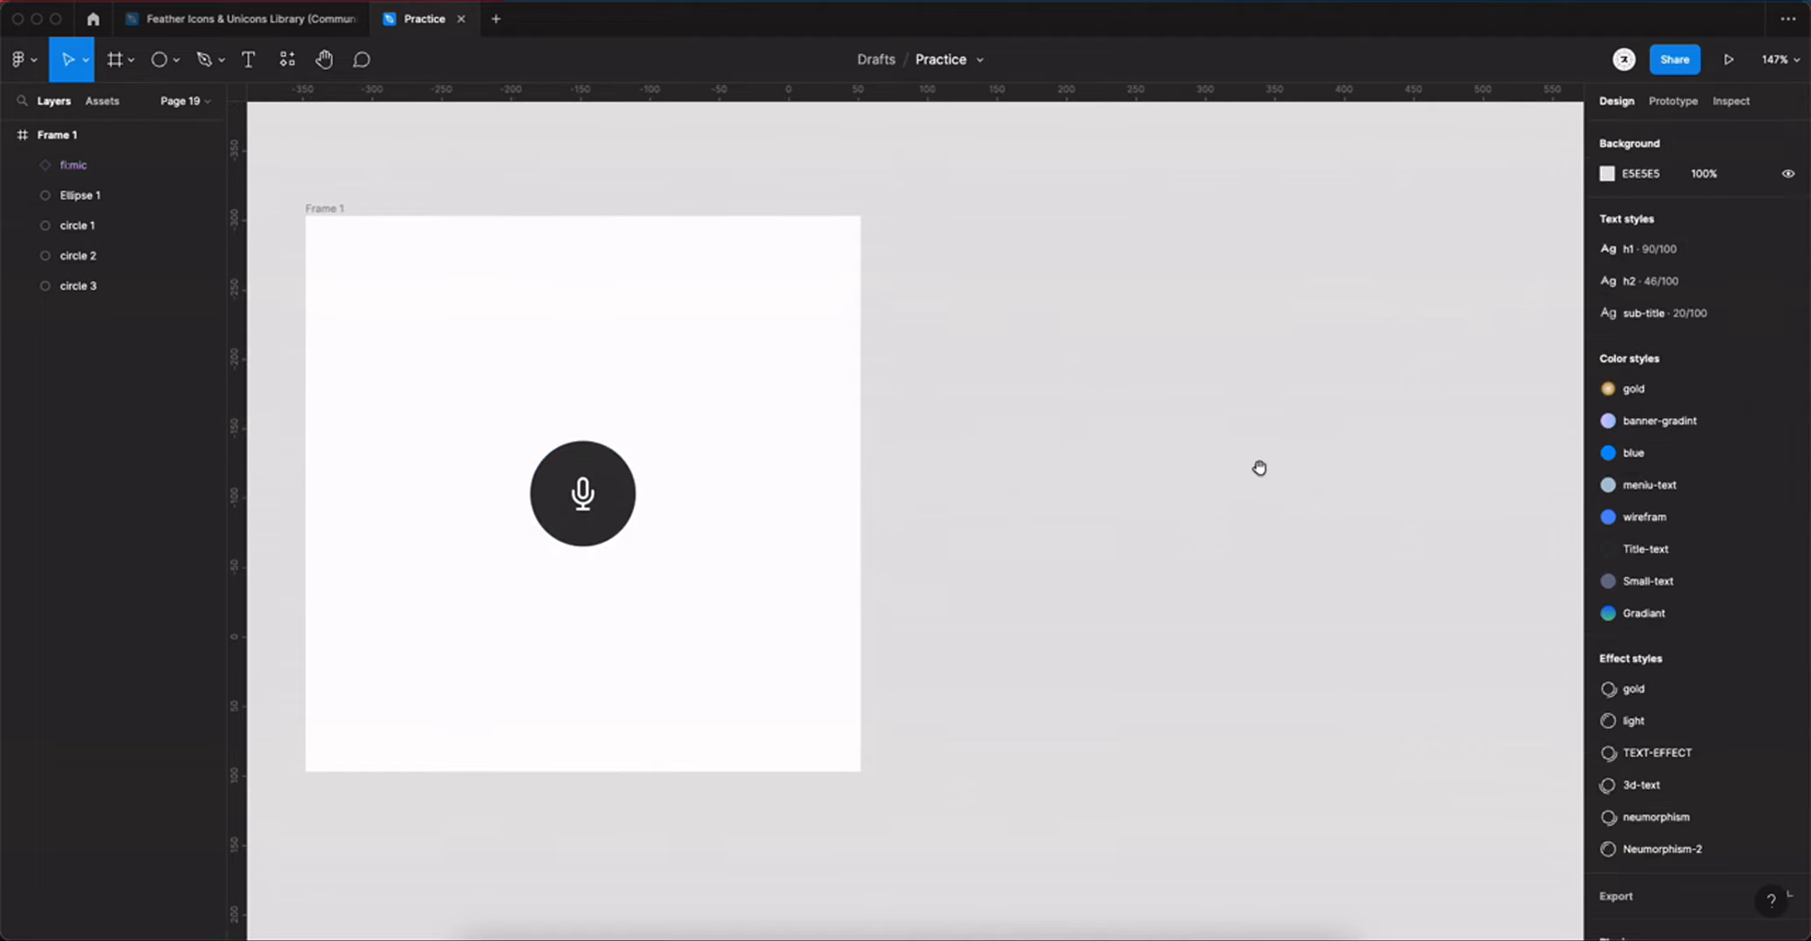
pyautogui.click(87, 294)
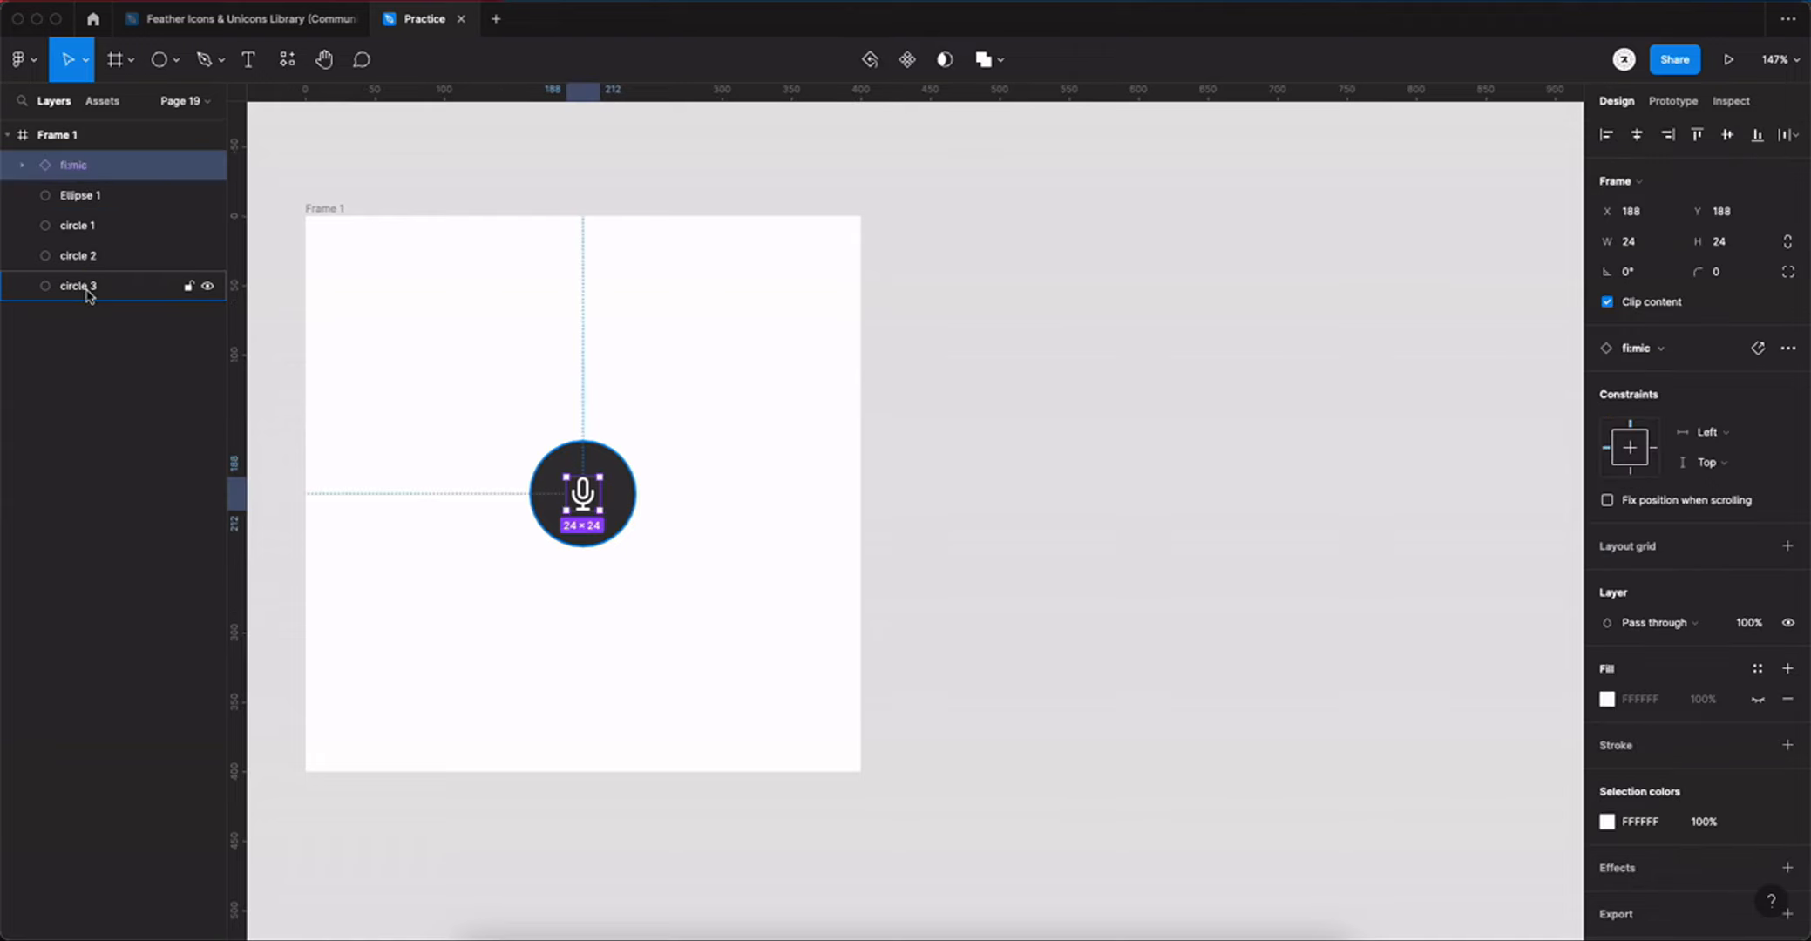
pyautogui.click(48, 135)
pyautogui.click(7, 135)
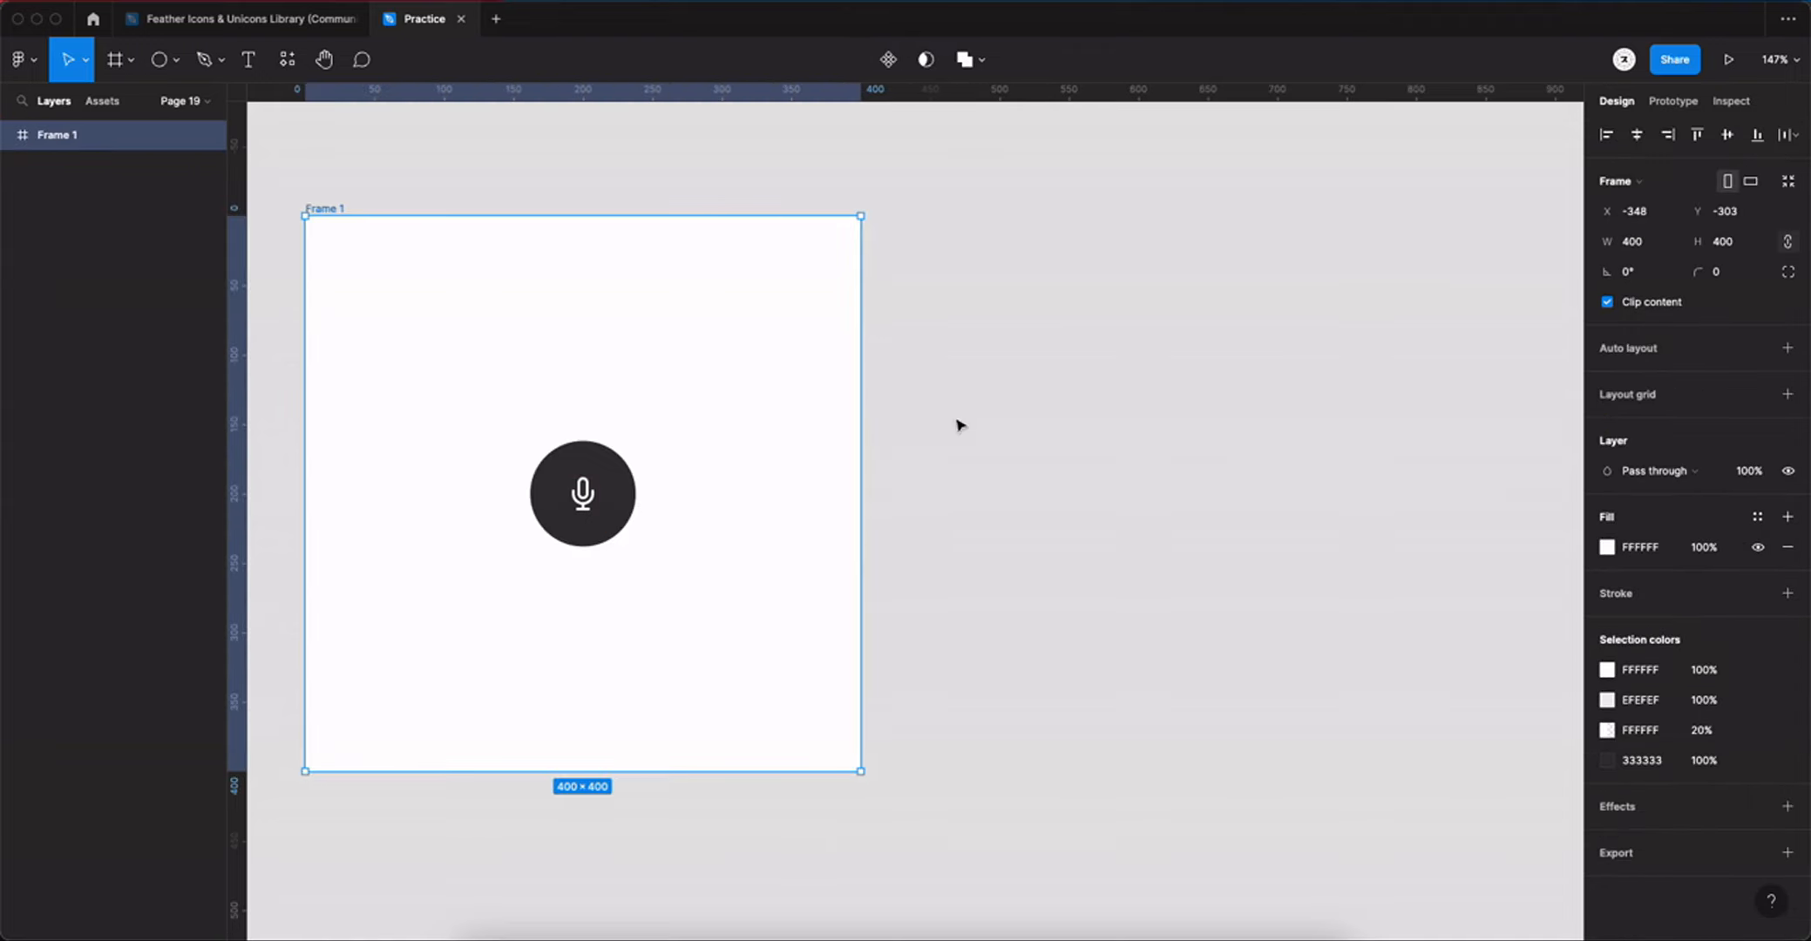
pyautogui.rightClick(627, 518)
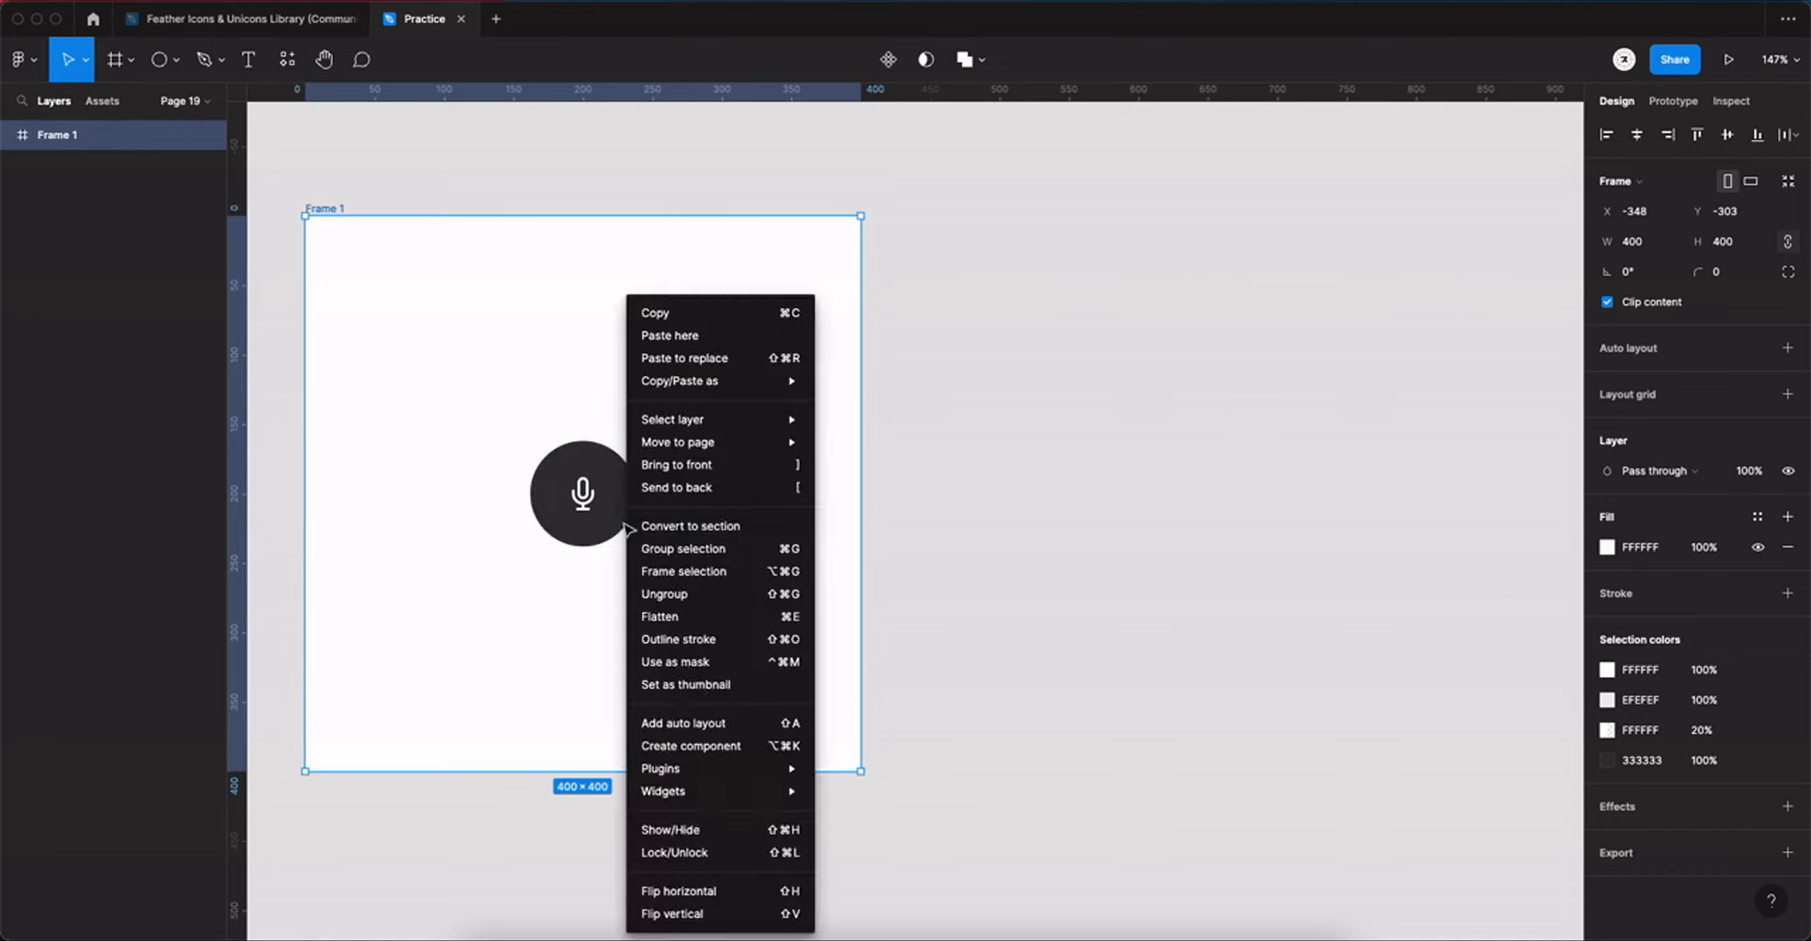
pyautogui.click(695, 754)
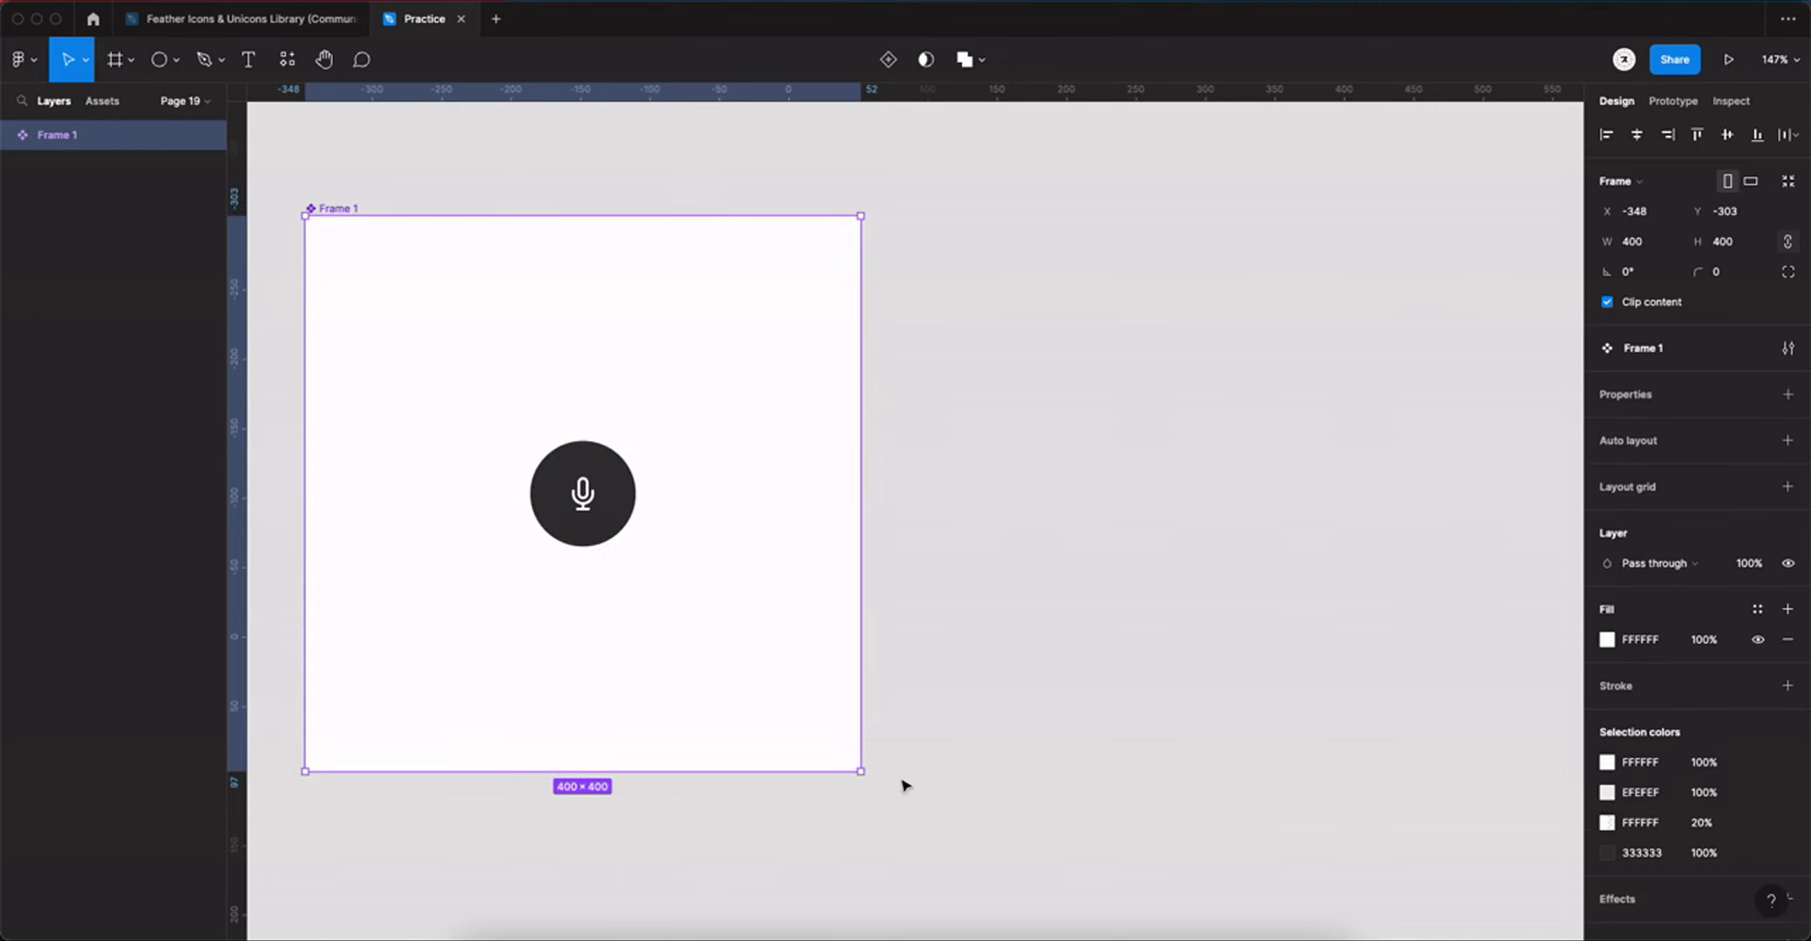
pyautogui.click(1787, 396)
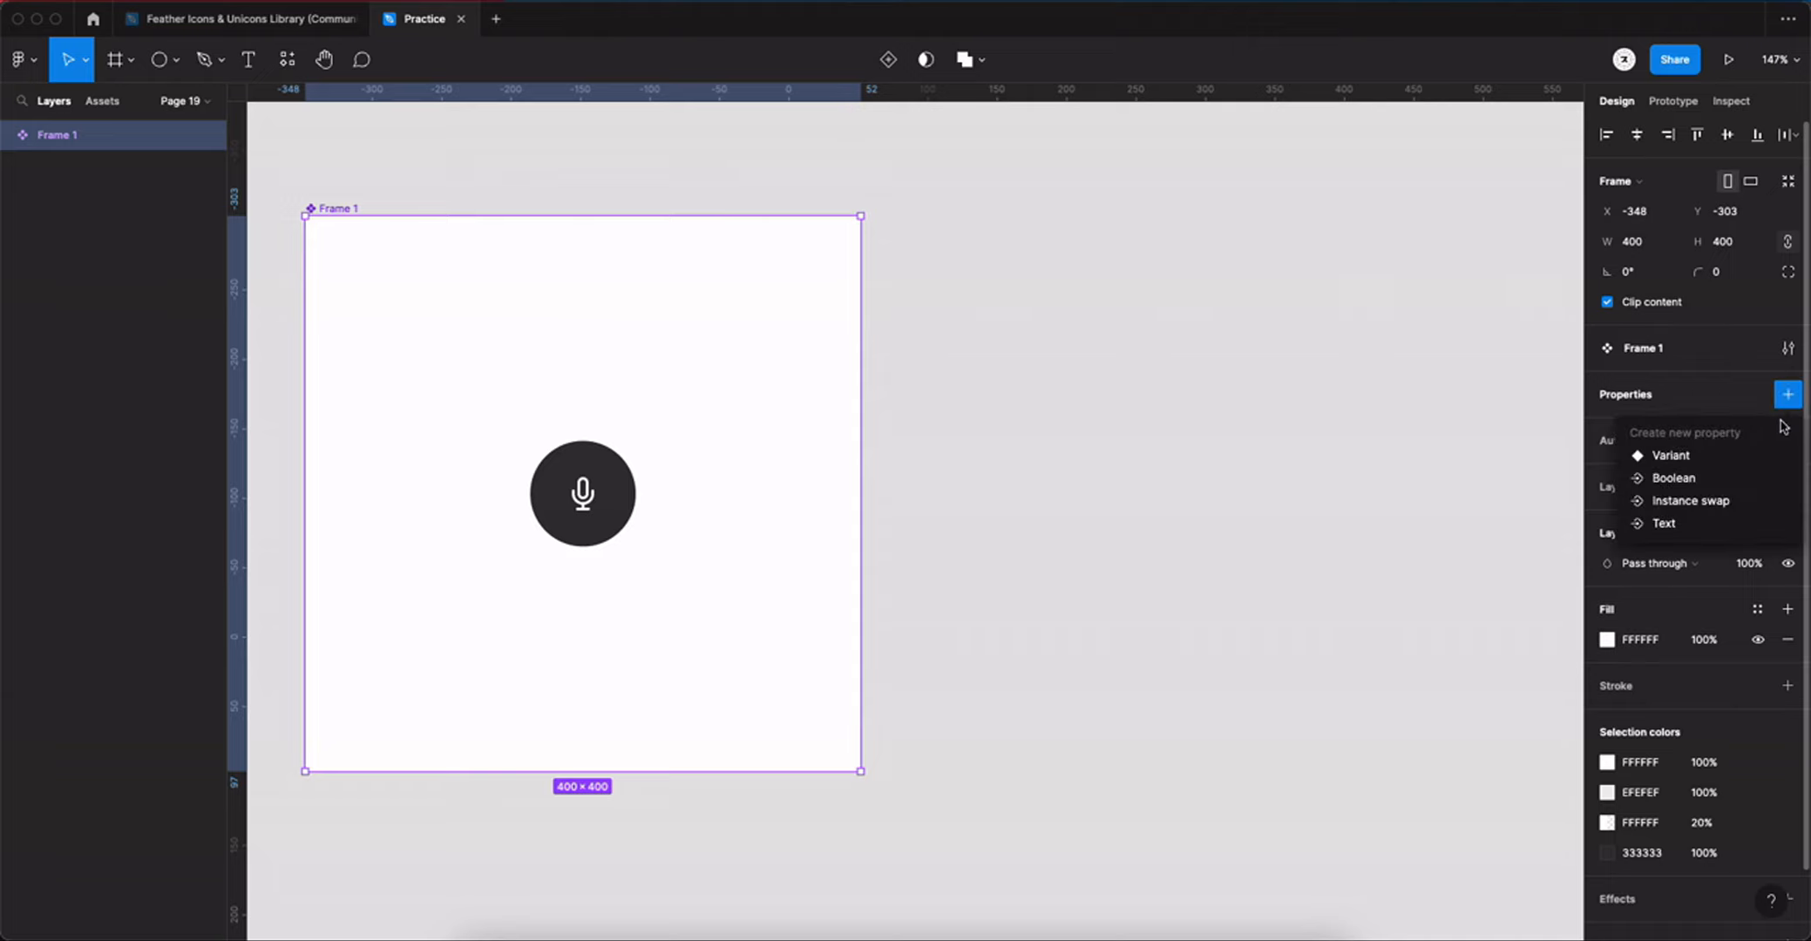
pyautogui.click(1697, 459)
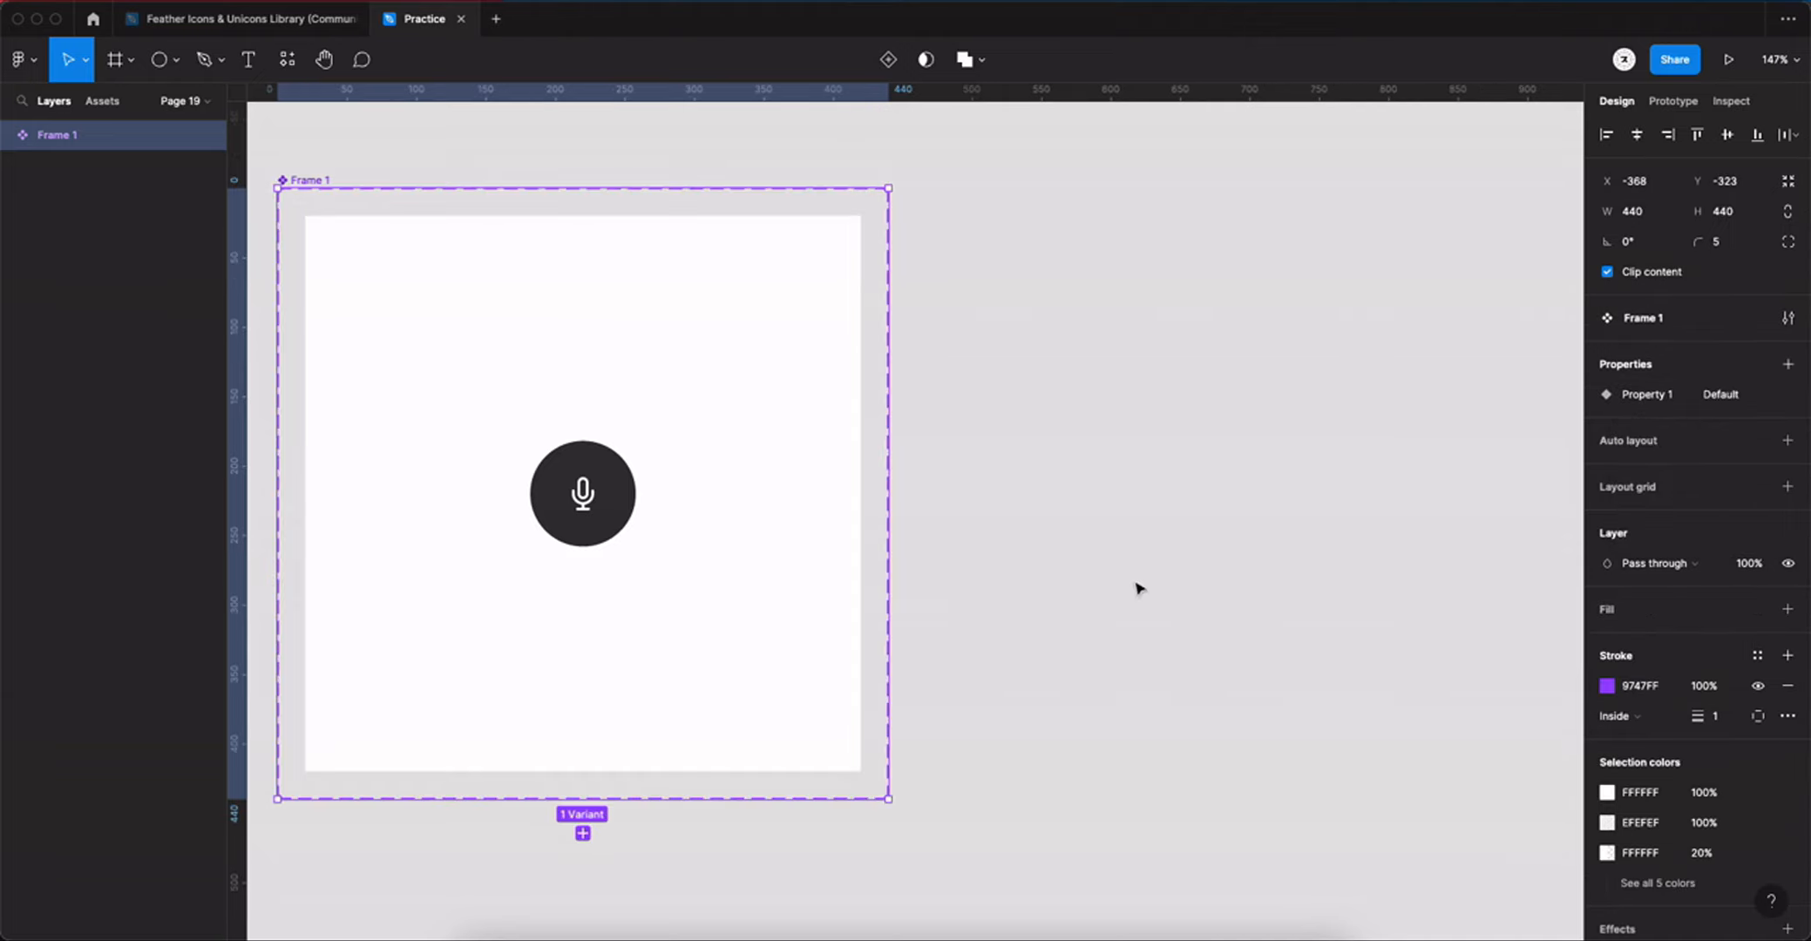
# Step: Widen the component set around the default variant to about 1375 px
pyautogui.scroll(-5, 804, 580)
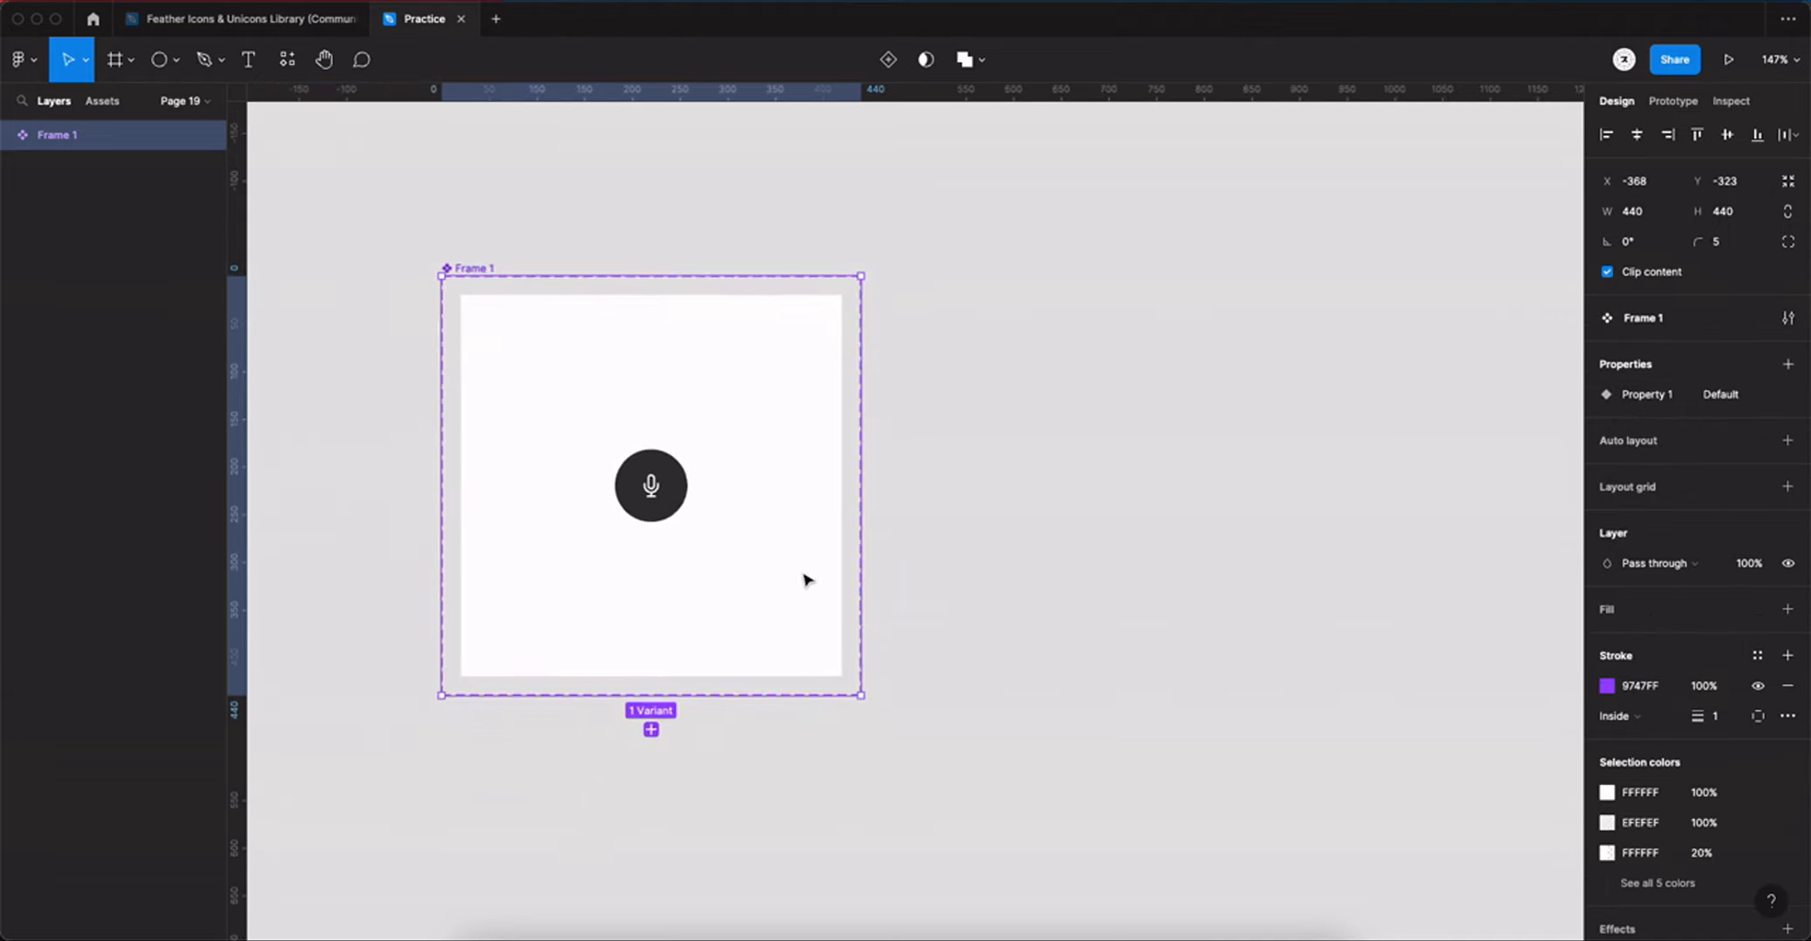
pyautogui.moveTo(851, 545); pyautogui.dragTo(1574, 571)
pyautogui.moveTo(1333, 565); pyautogui.dragTo(1164, 558)
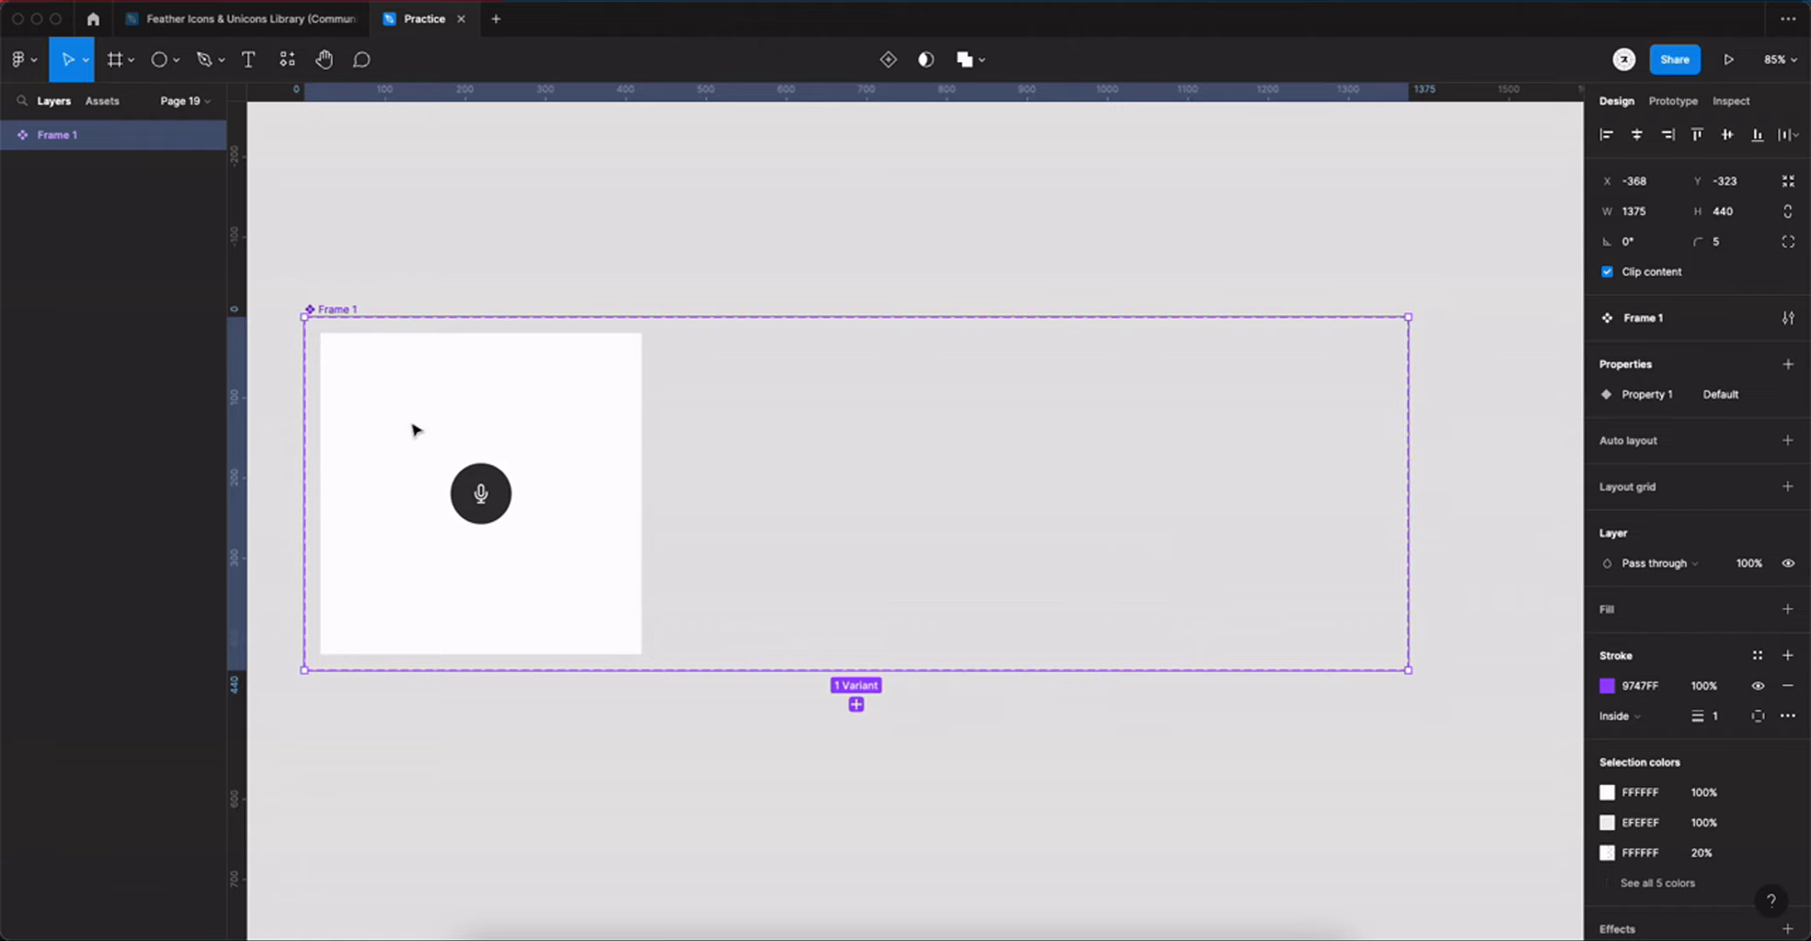
# Step: Duplicate the default variant into a row of four variants and fit the component set to about 1835 px wide
pyautogui.click(476, 484)
pyautogui.moveTo(444, 471); pyautogui.dragTo(788, 465)
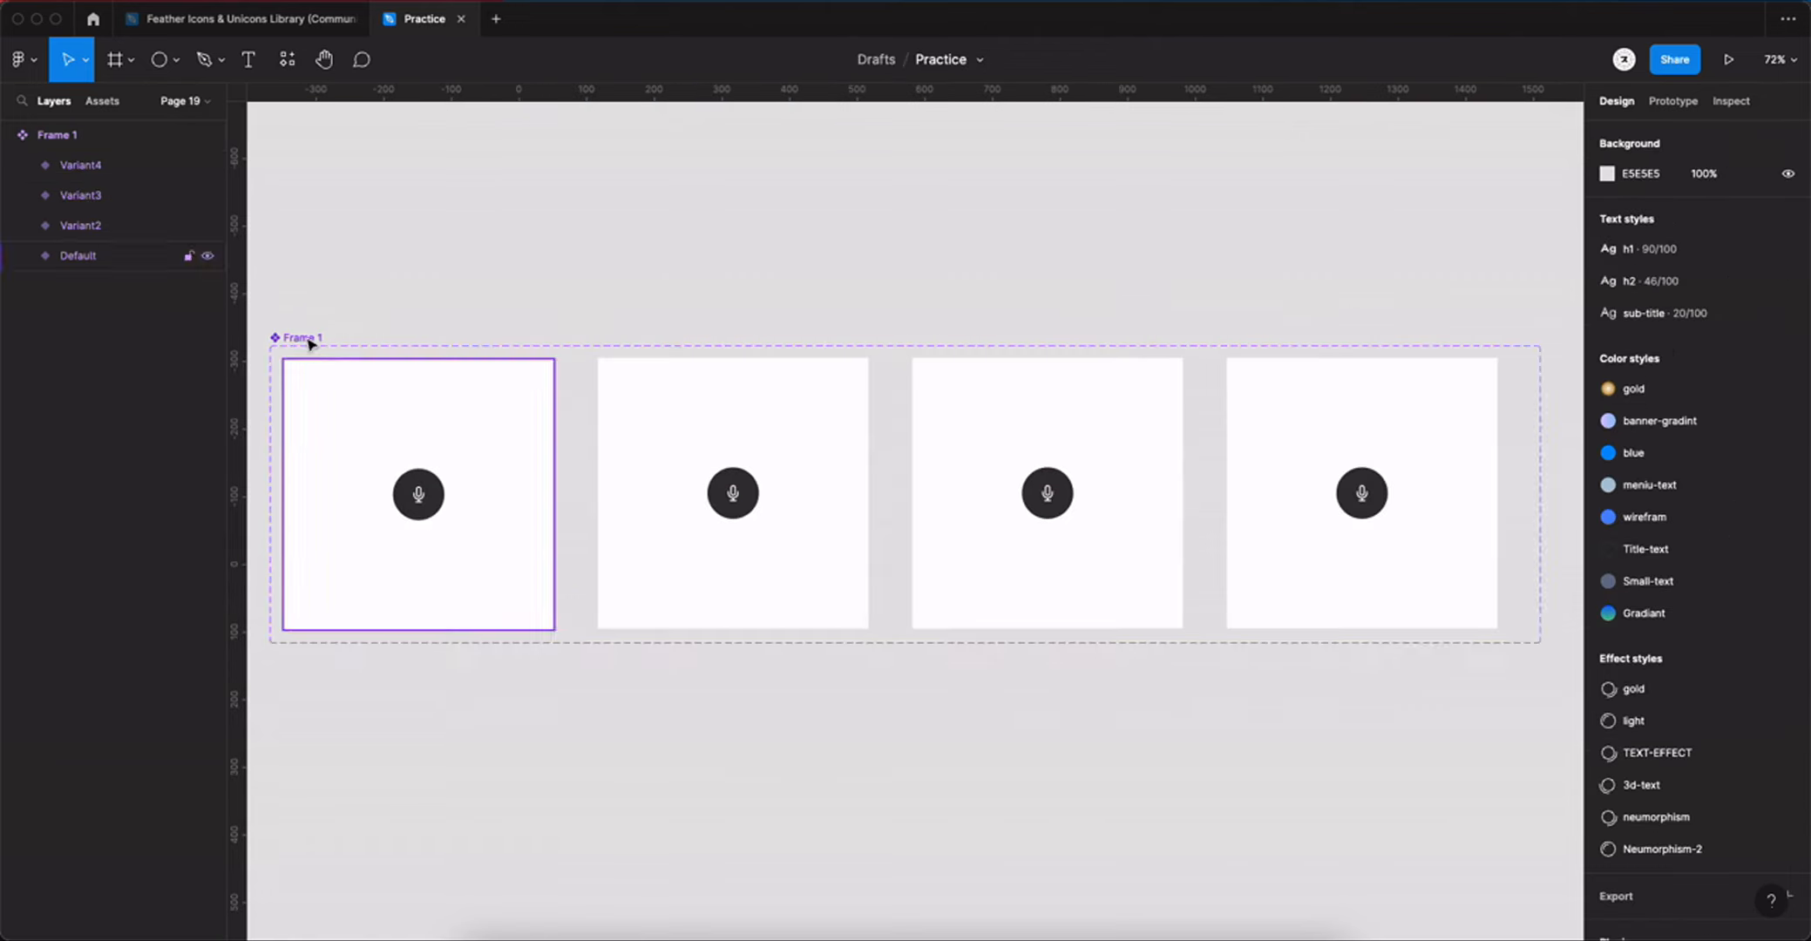
pyautogui.click(309, 340)
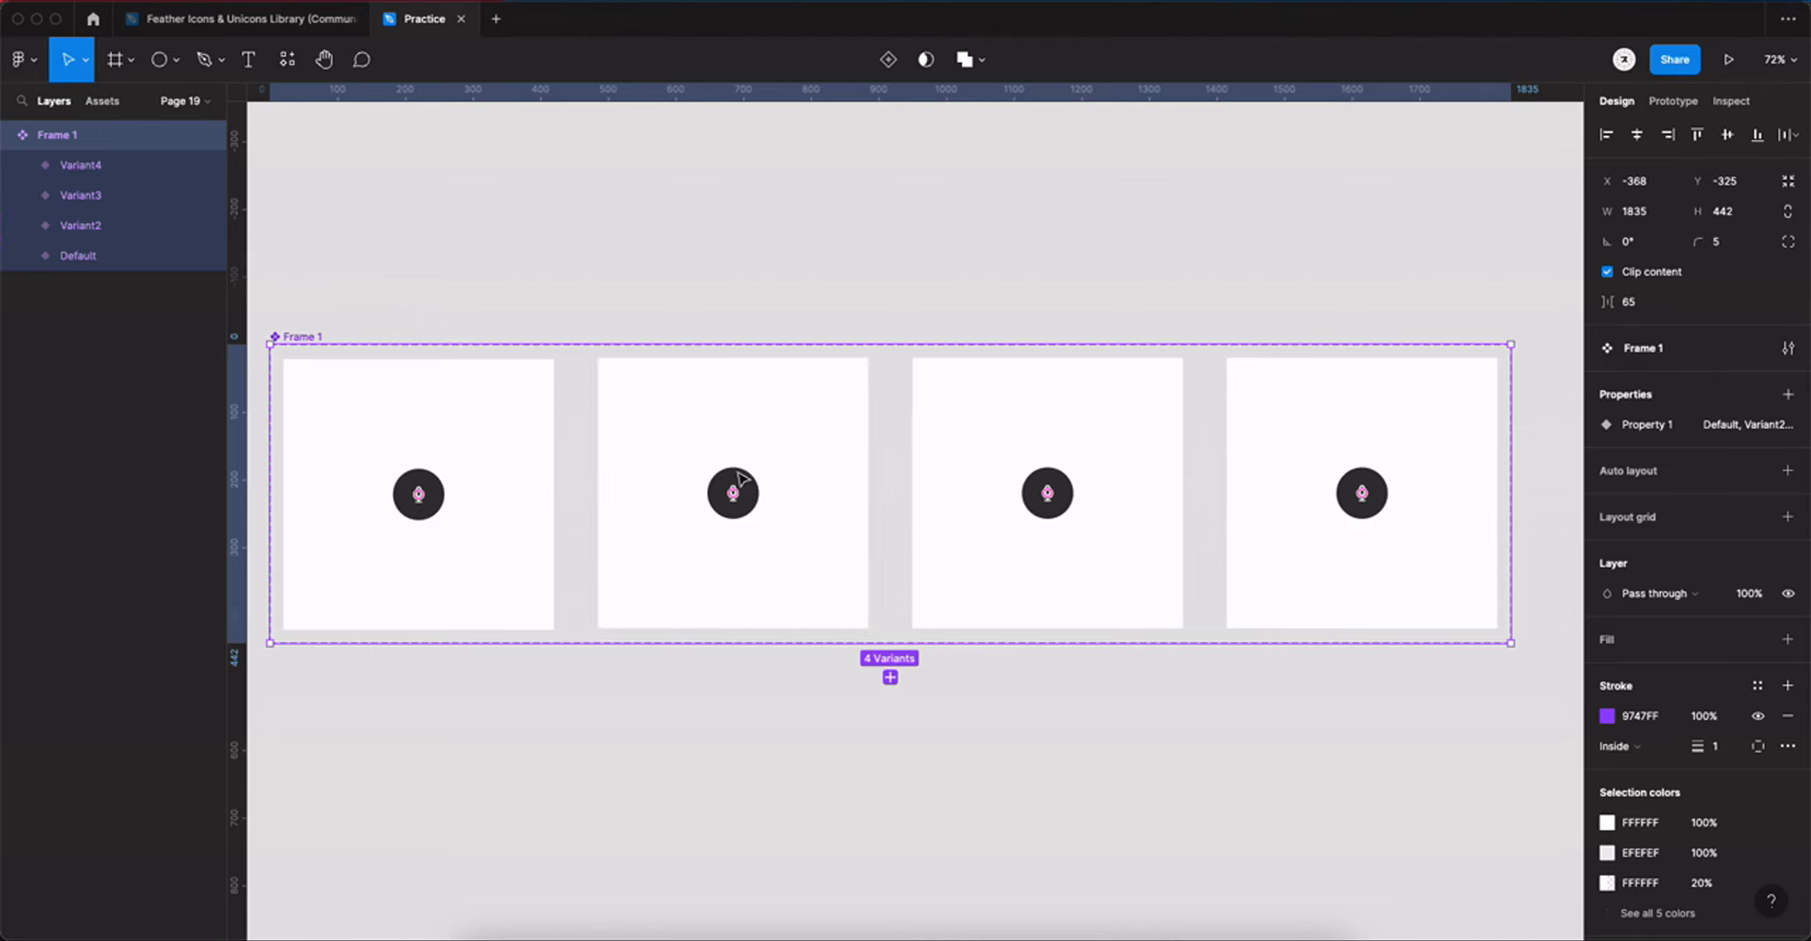
# Step: In Variant2, resize circle 1 proportionally to 150 × 150 and center it in the frame
pyautogui.click(605, 509)
pyautogui.click(101, 320)
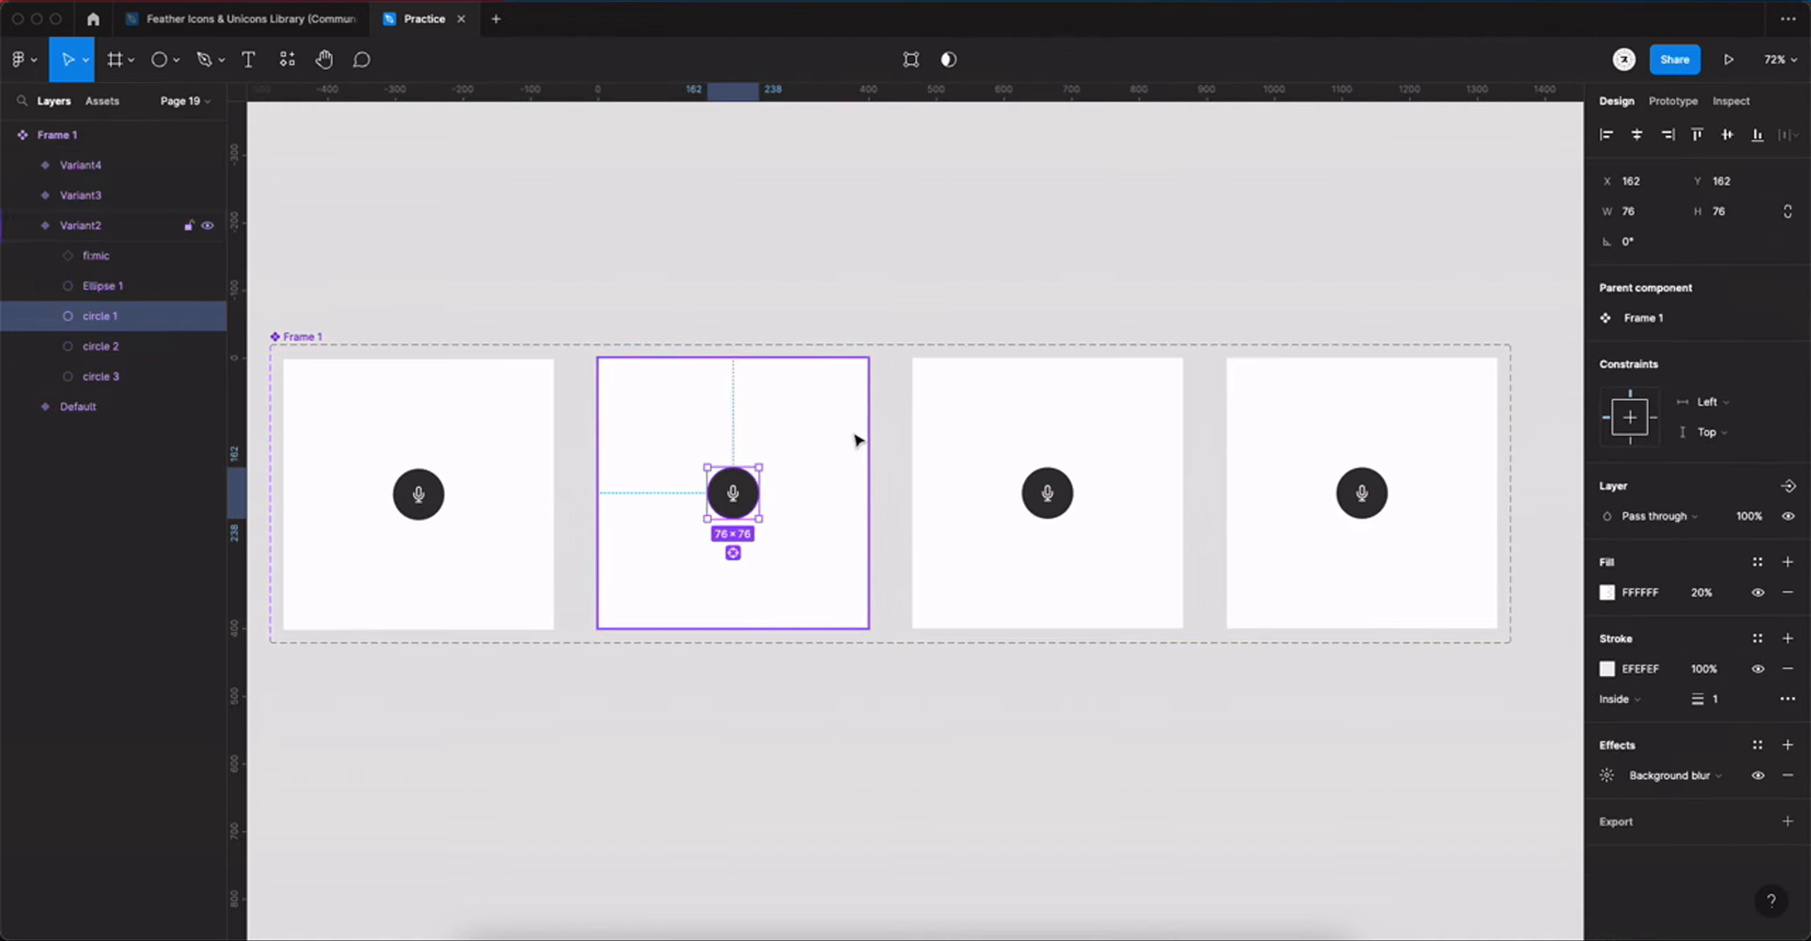
pyautogui.click(1655, 215)
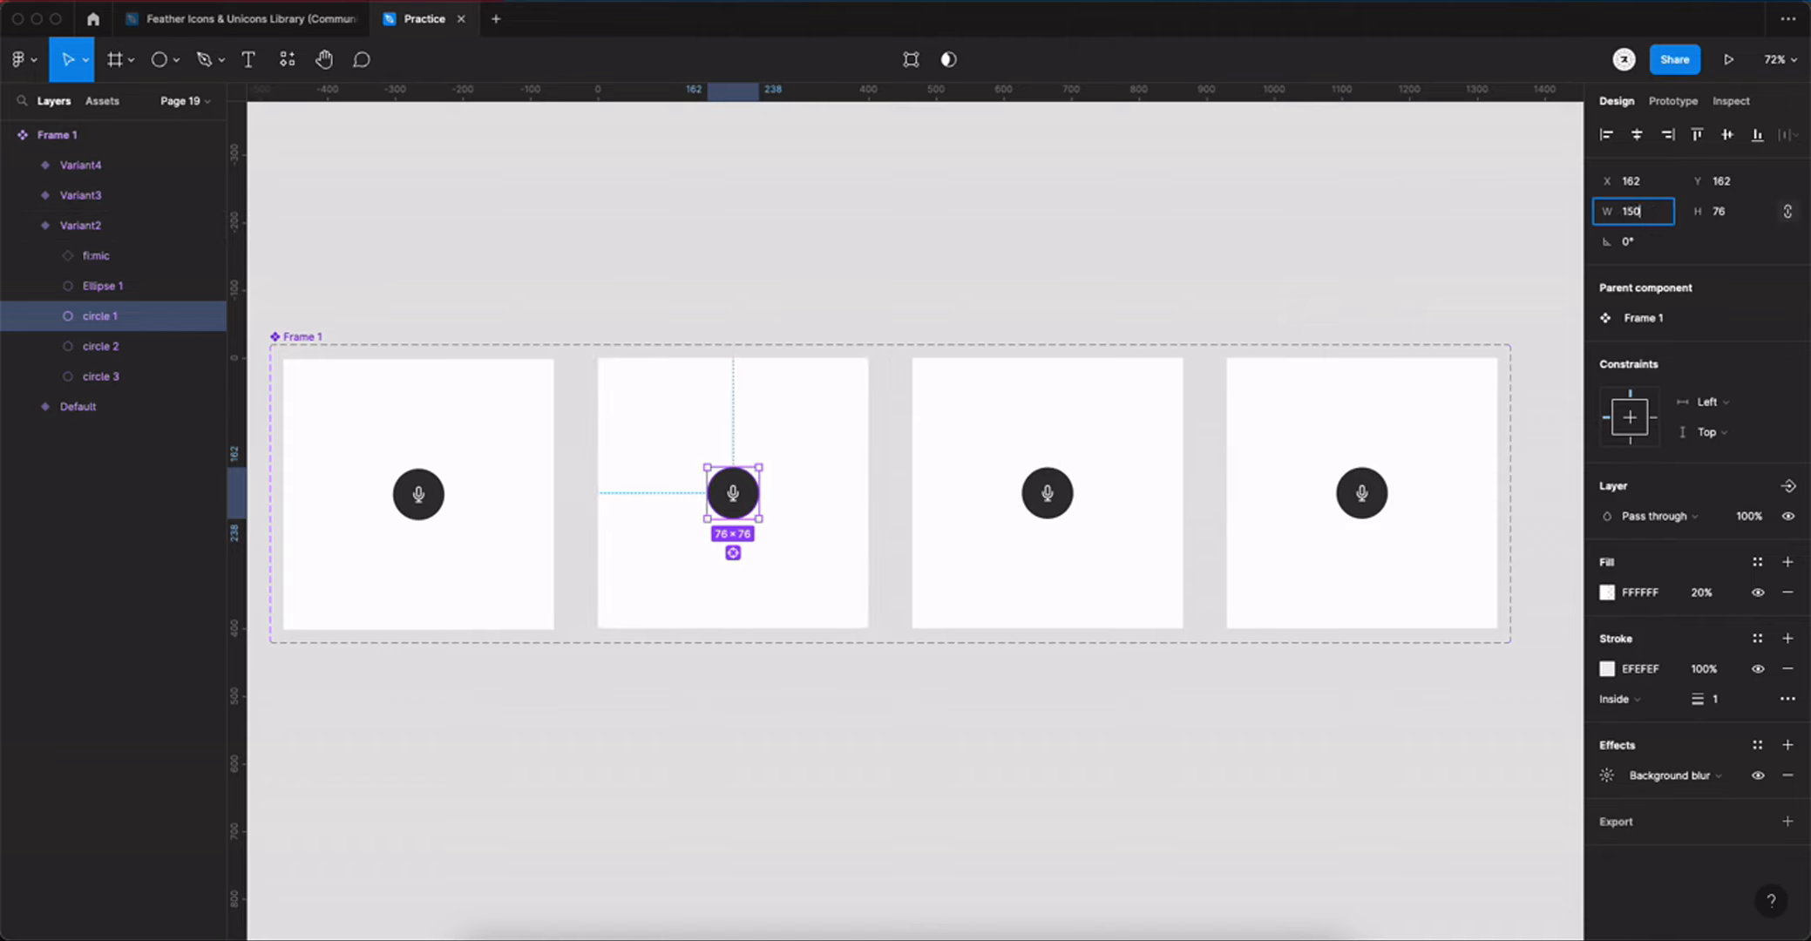
pyautogui.press('Return')
pyautogui.click(1724, 136)
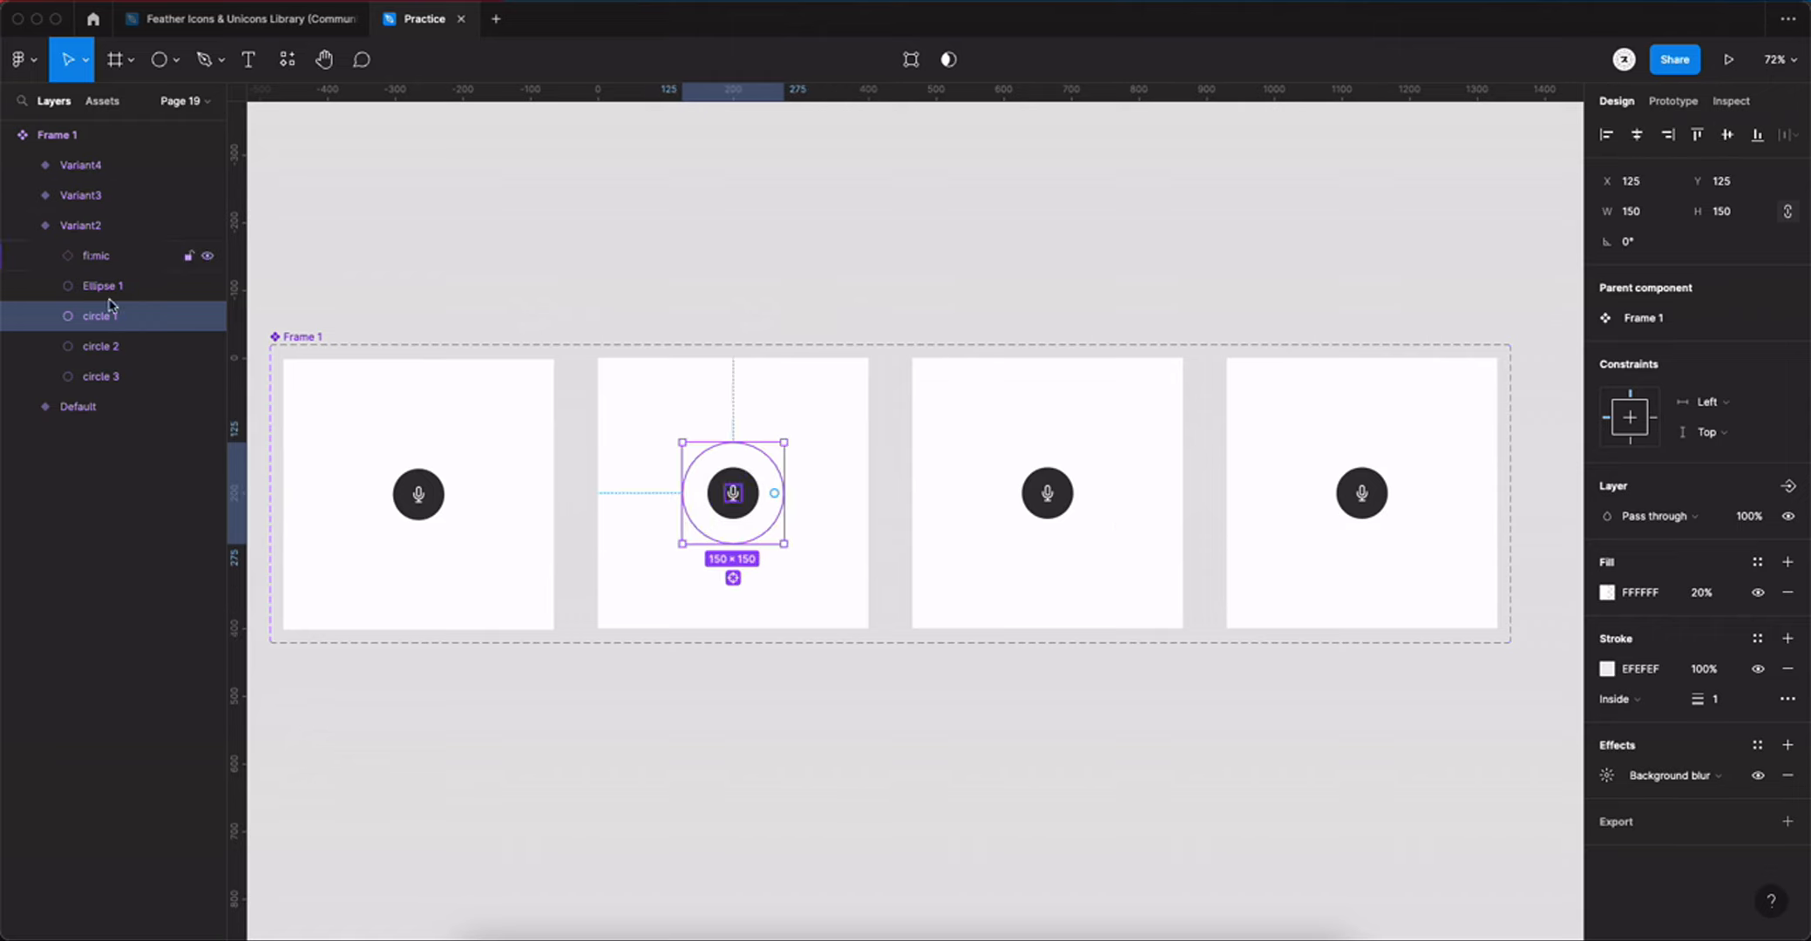
# Step: In Variant3, resize circle 1 proportionally to 150 × 150 and center it in the frame
pyautogui.click(23, 225)
pyautogui.click(22, 196)
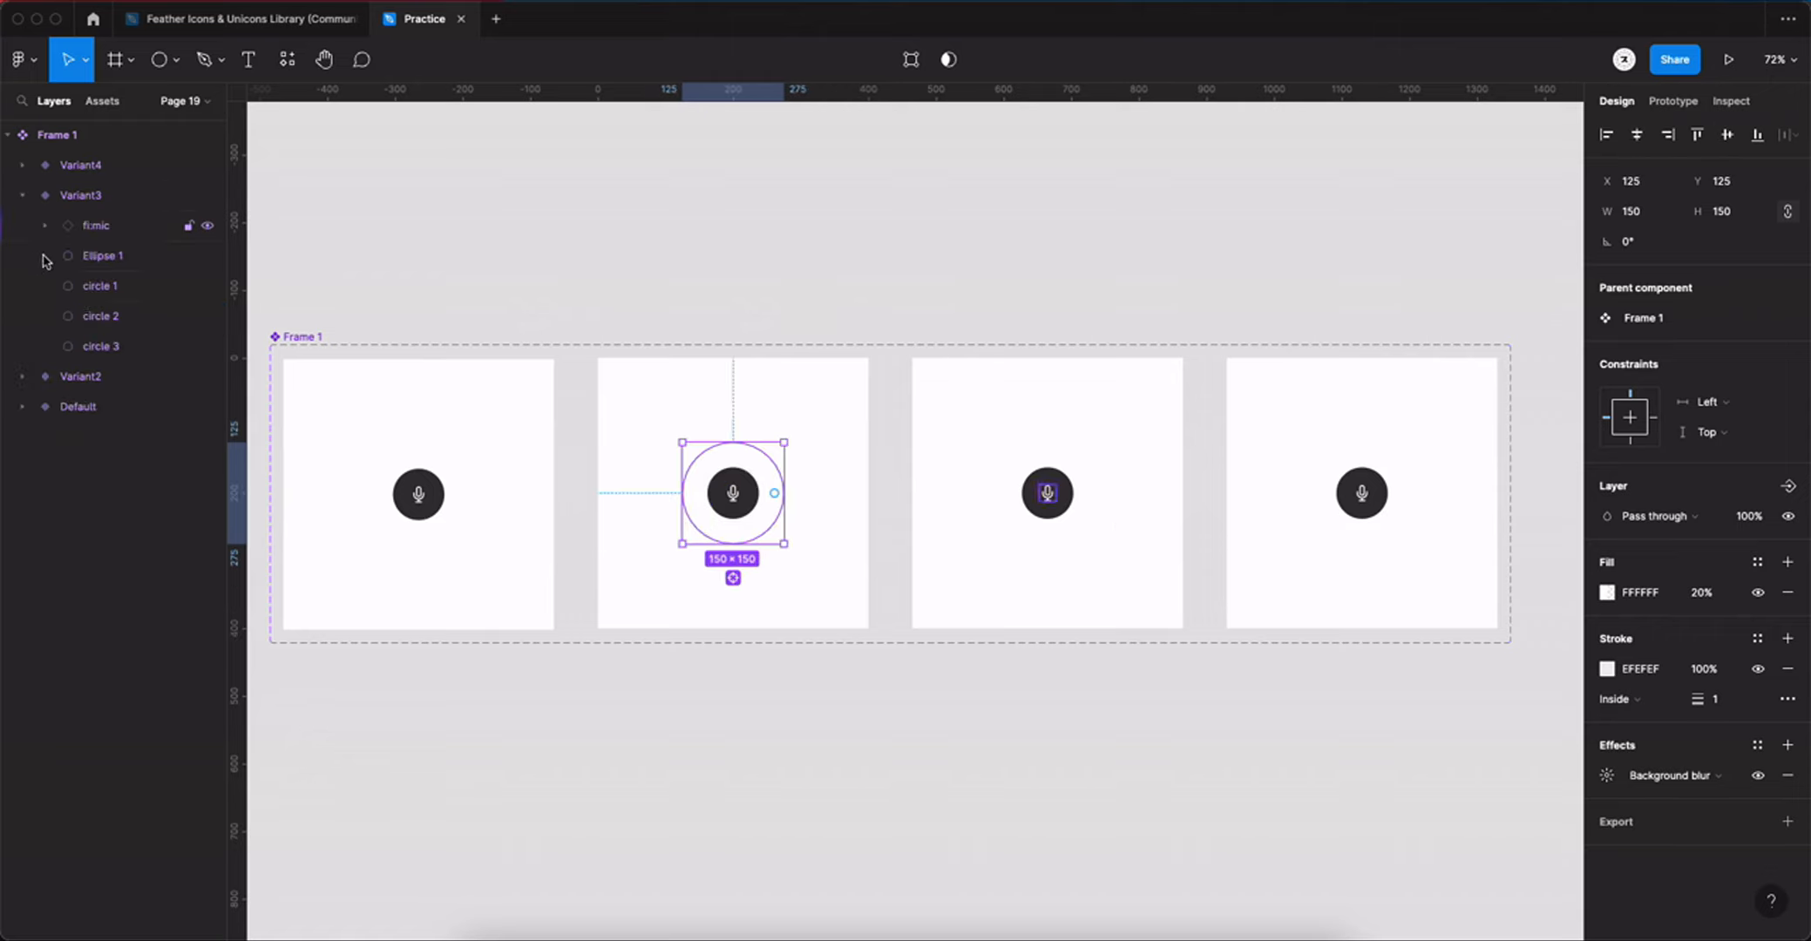
pyautogui.click(97, 288)
pyautogui.click(1734, 218)
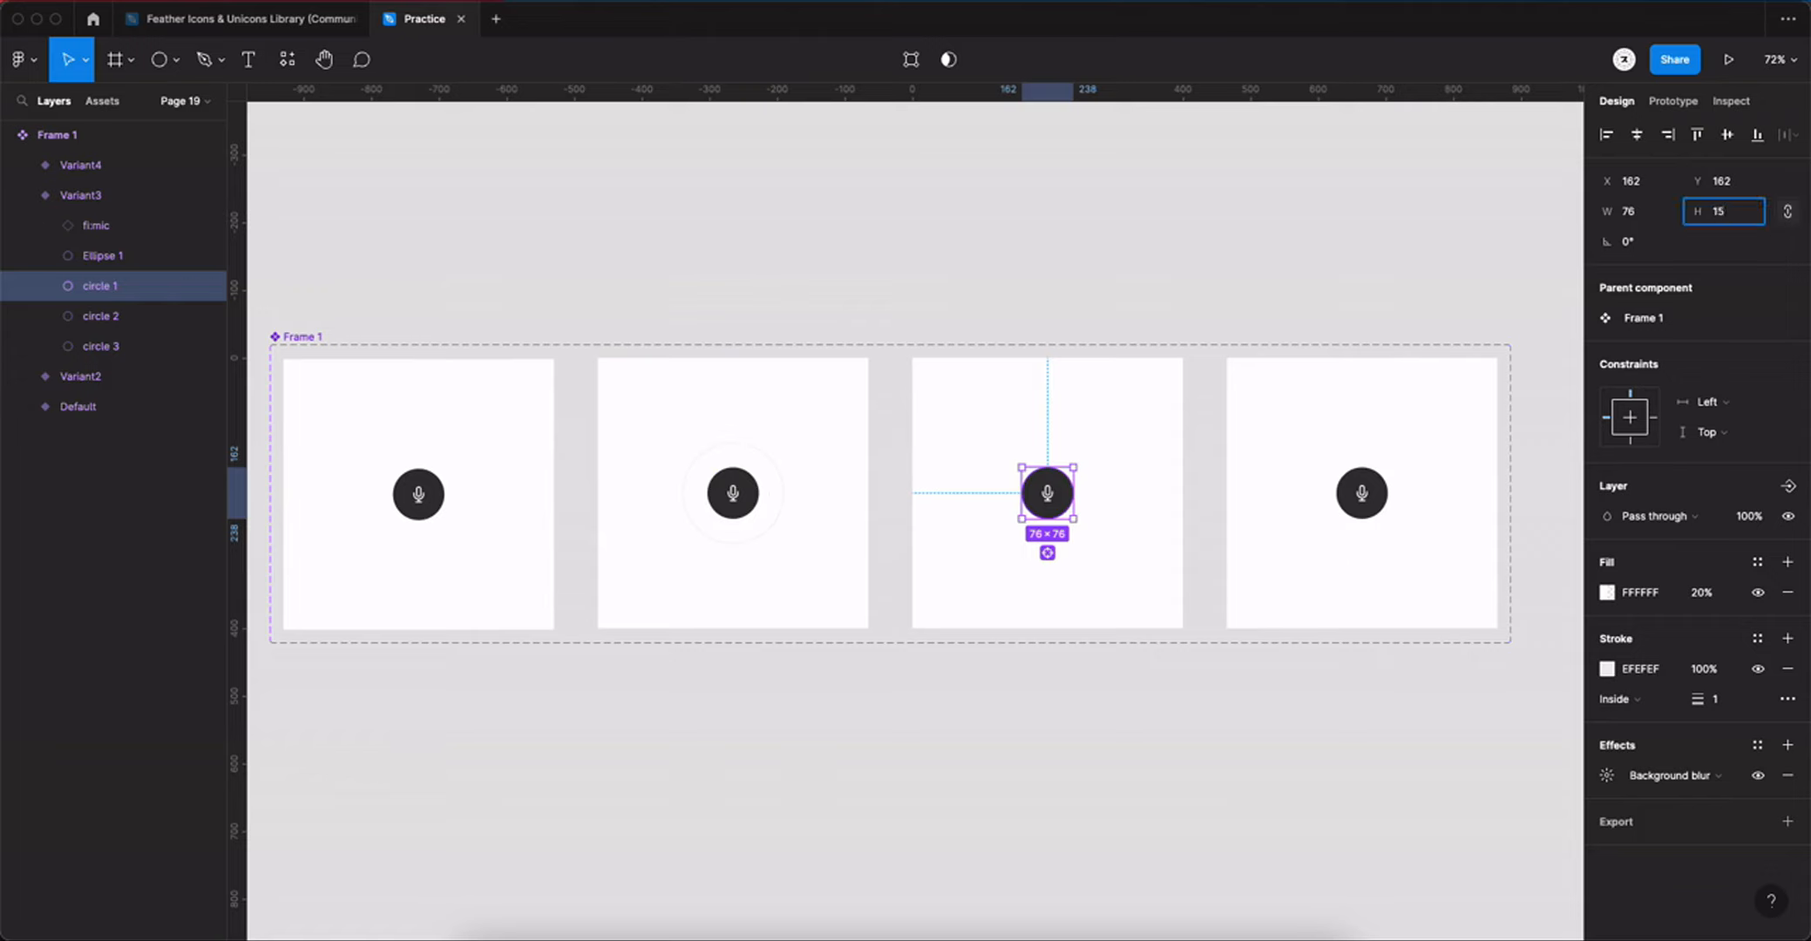
pyautogui.press('Return')
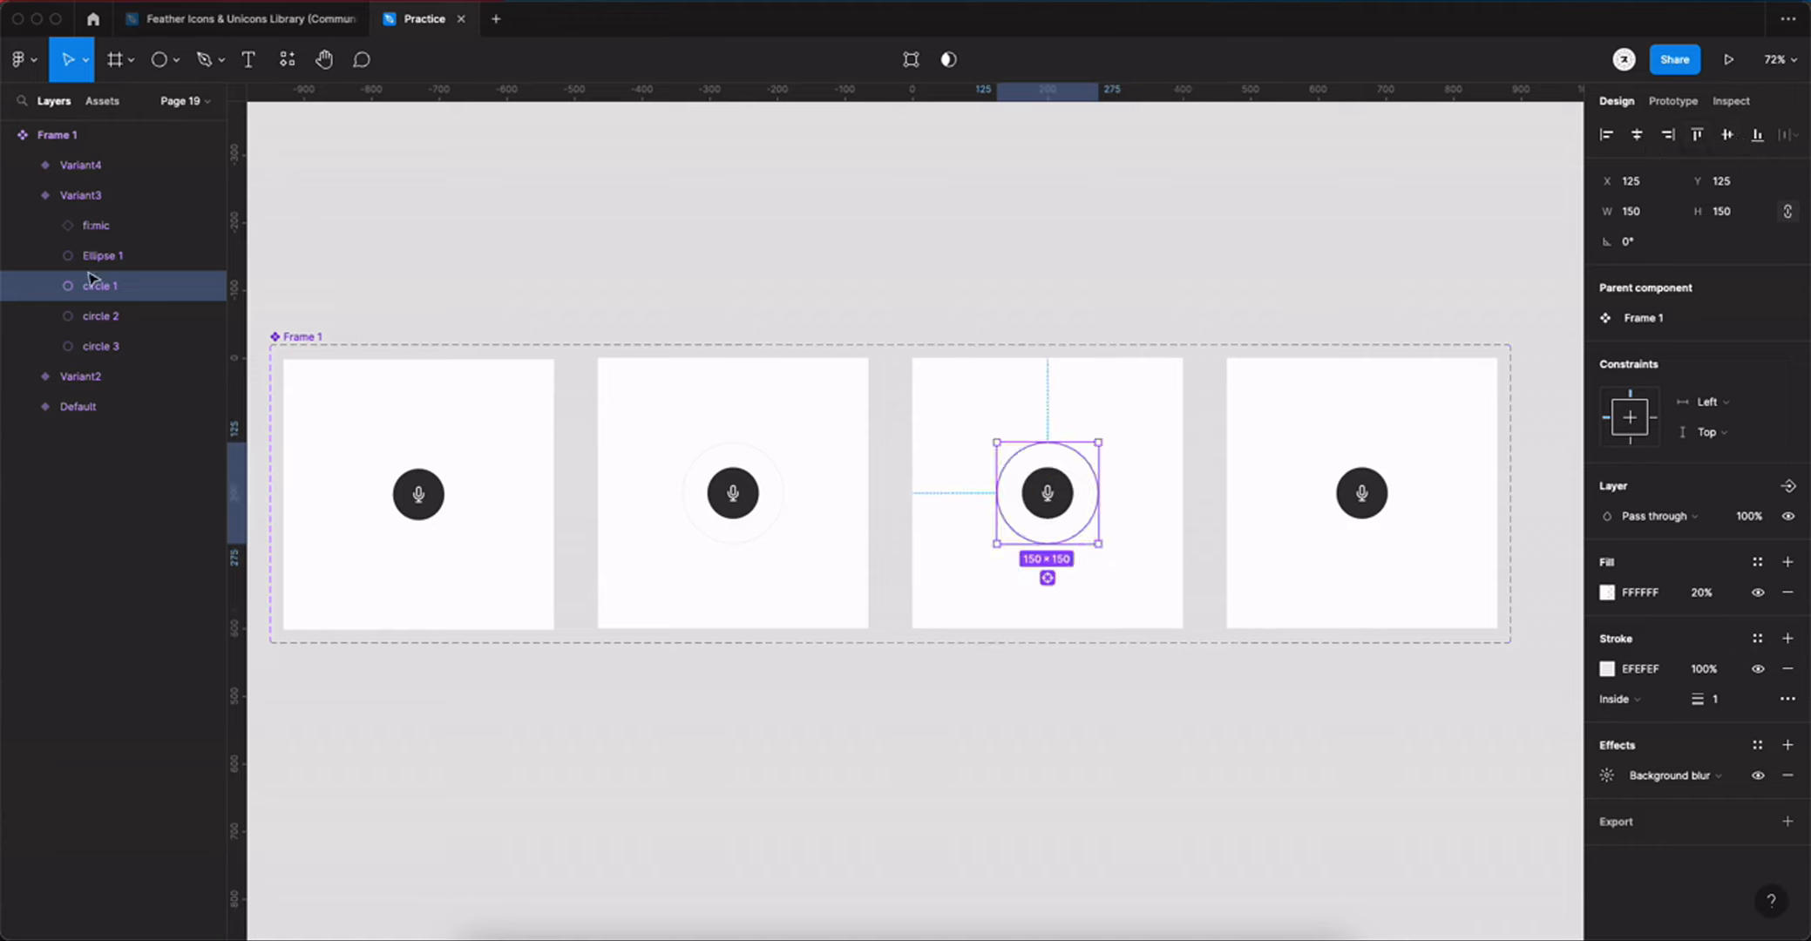
# Step: Resize circle 2 in Variant3 to 230 × 230 and center it horizontally and vertically
pyautogui.click(100, 315)
pyautogui.click(1658, 214)
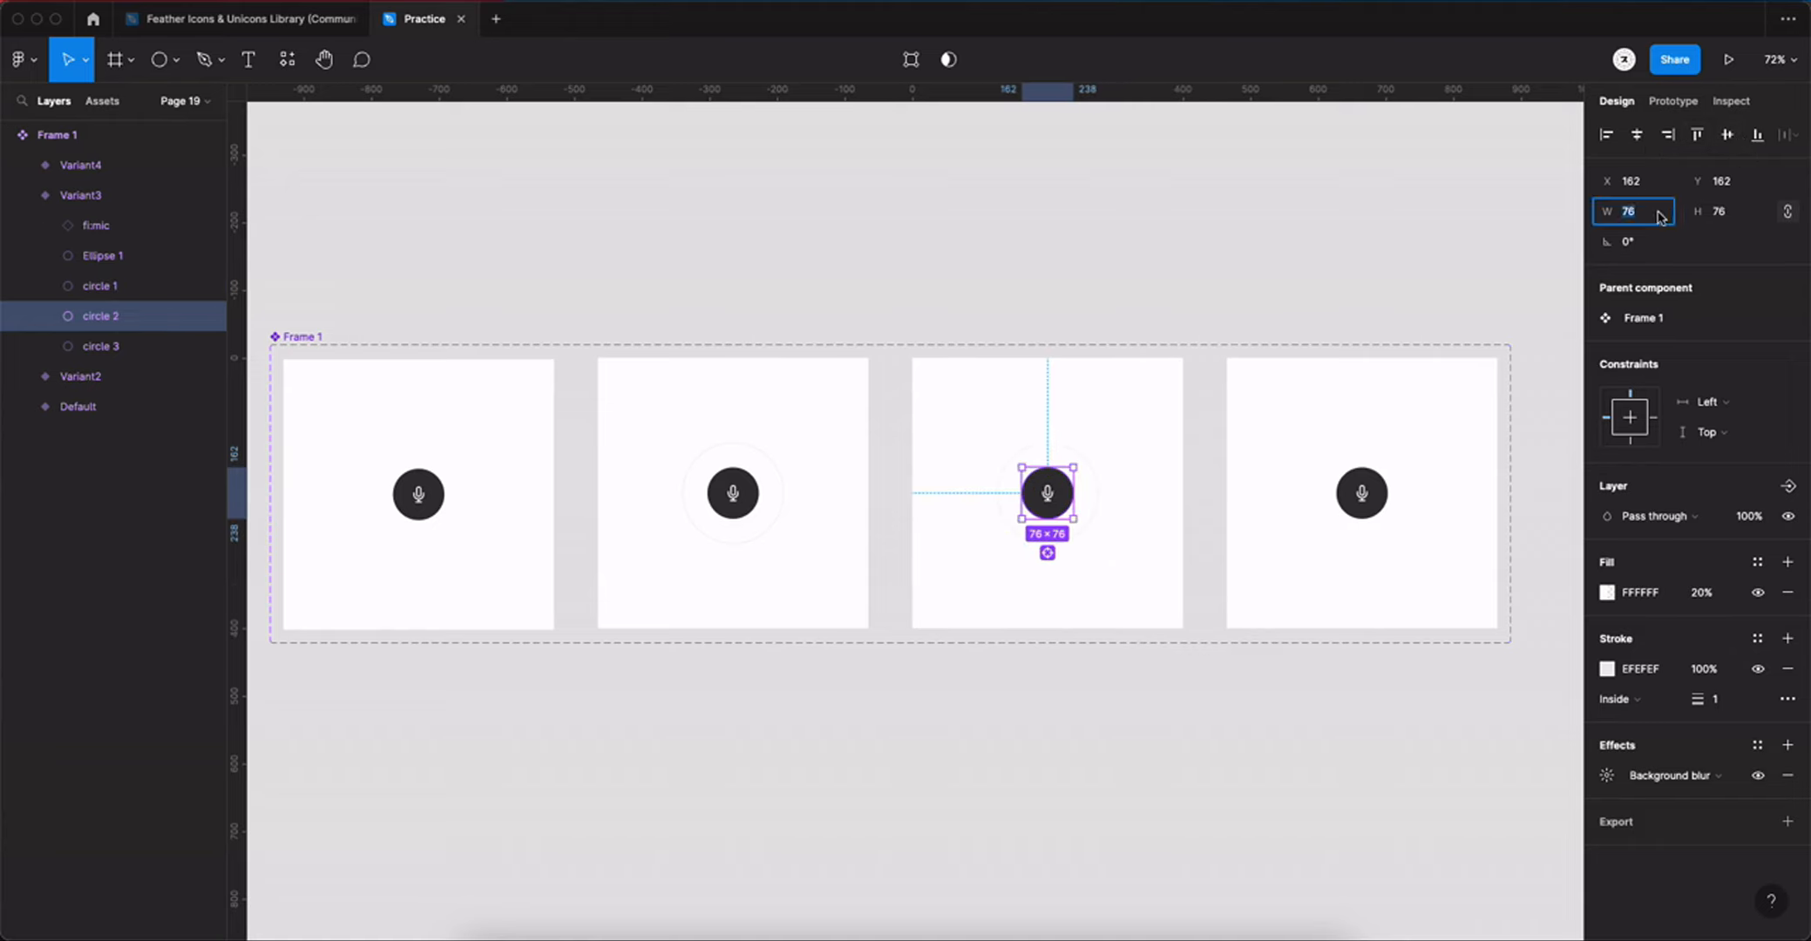
pyautogui.write('230')
pyautogui.press('Return')
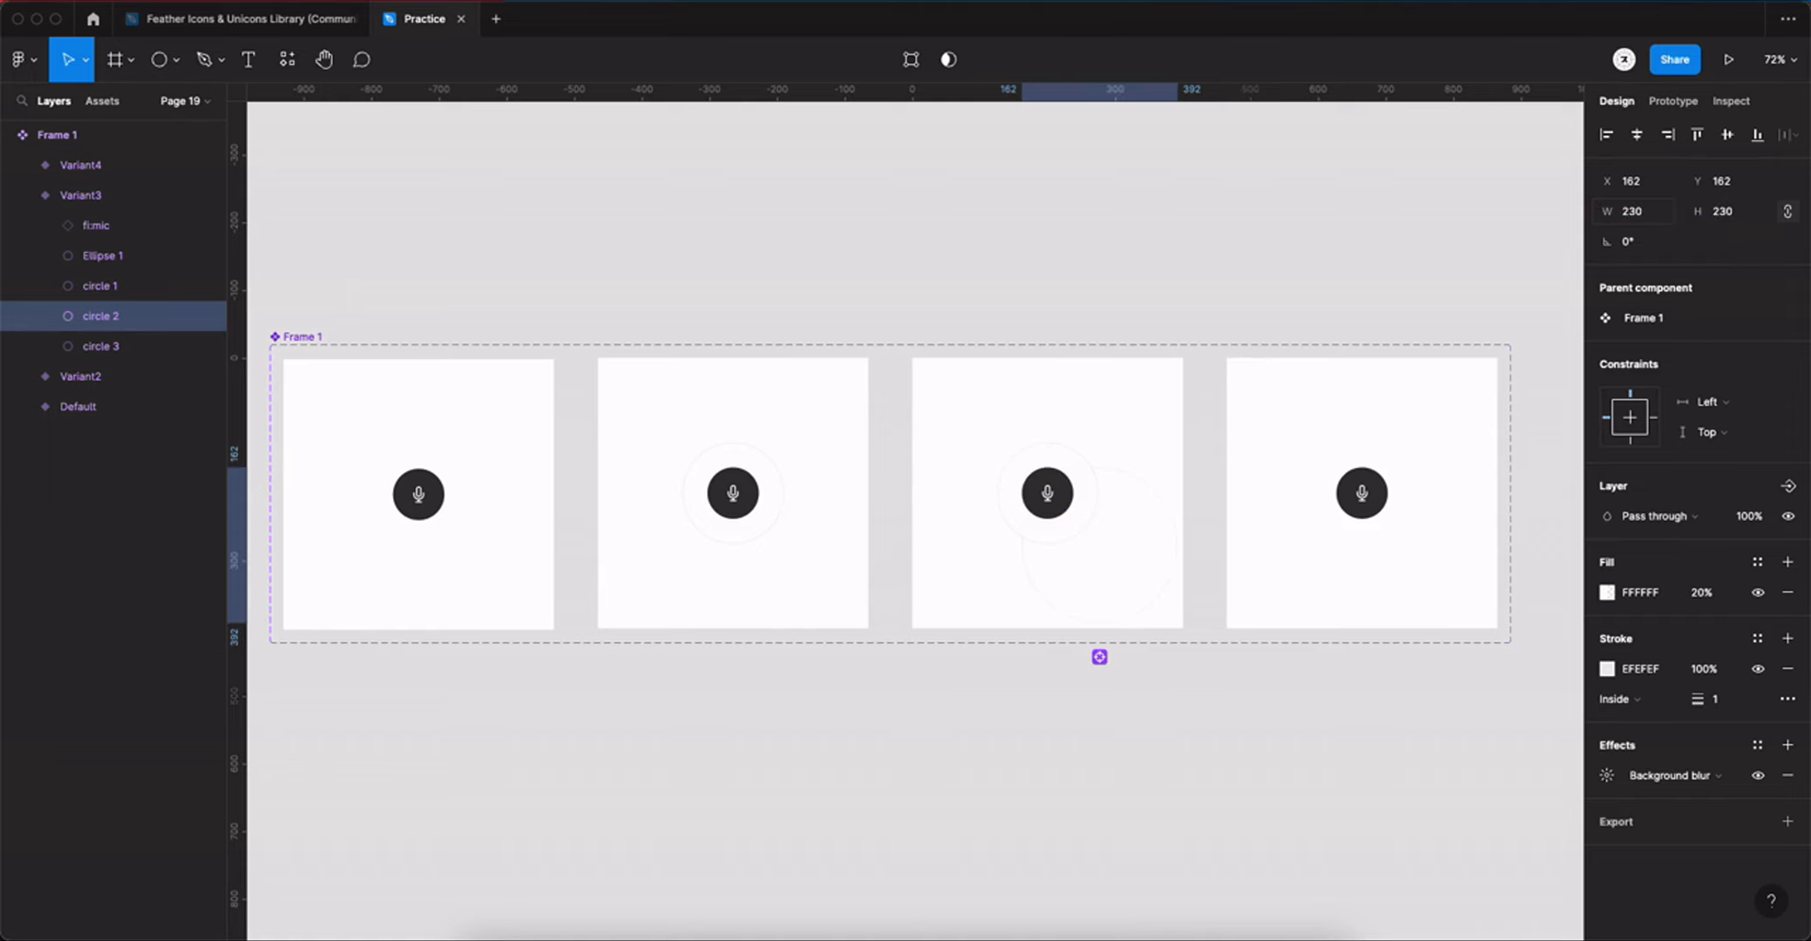
pyautogui.click(1637, 134)
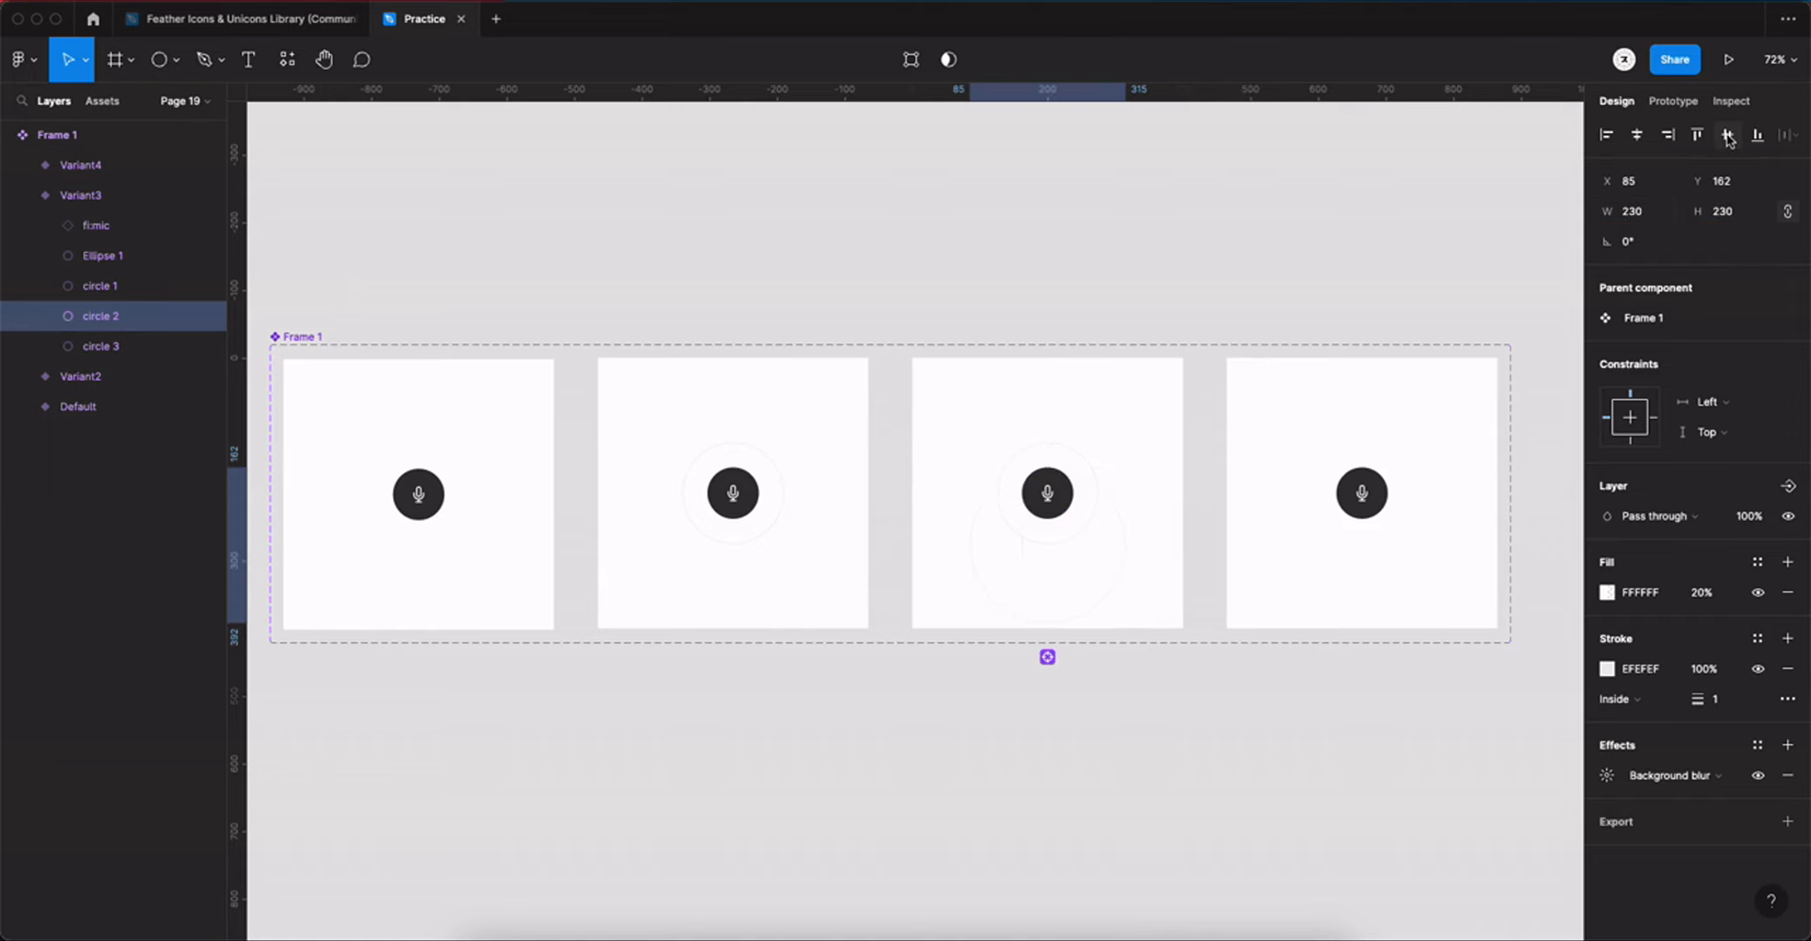
pyautogui.click(1727, 134)
# Step: In Variant4, lock the proportions of circle 1, resize it to 150 × 150 and center it in the frame
pyautogui.moveTo(1395, 429); pyautogui.dragTo(1105, 436)
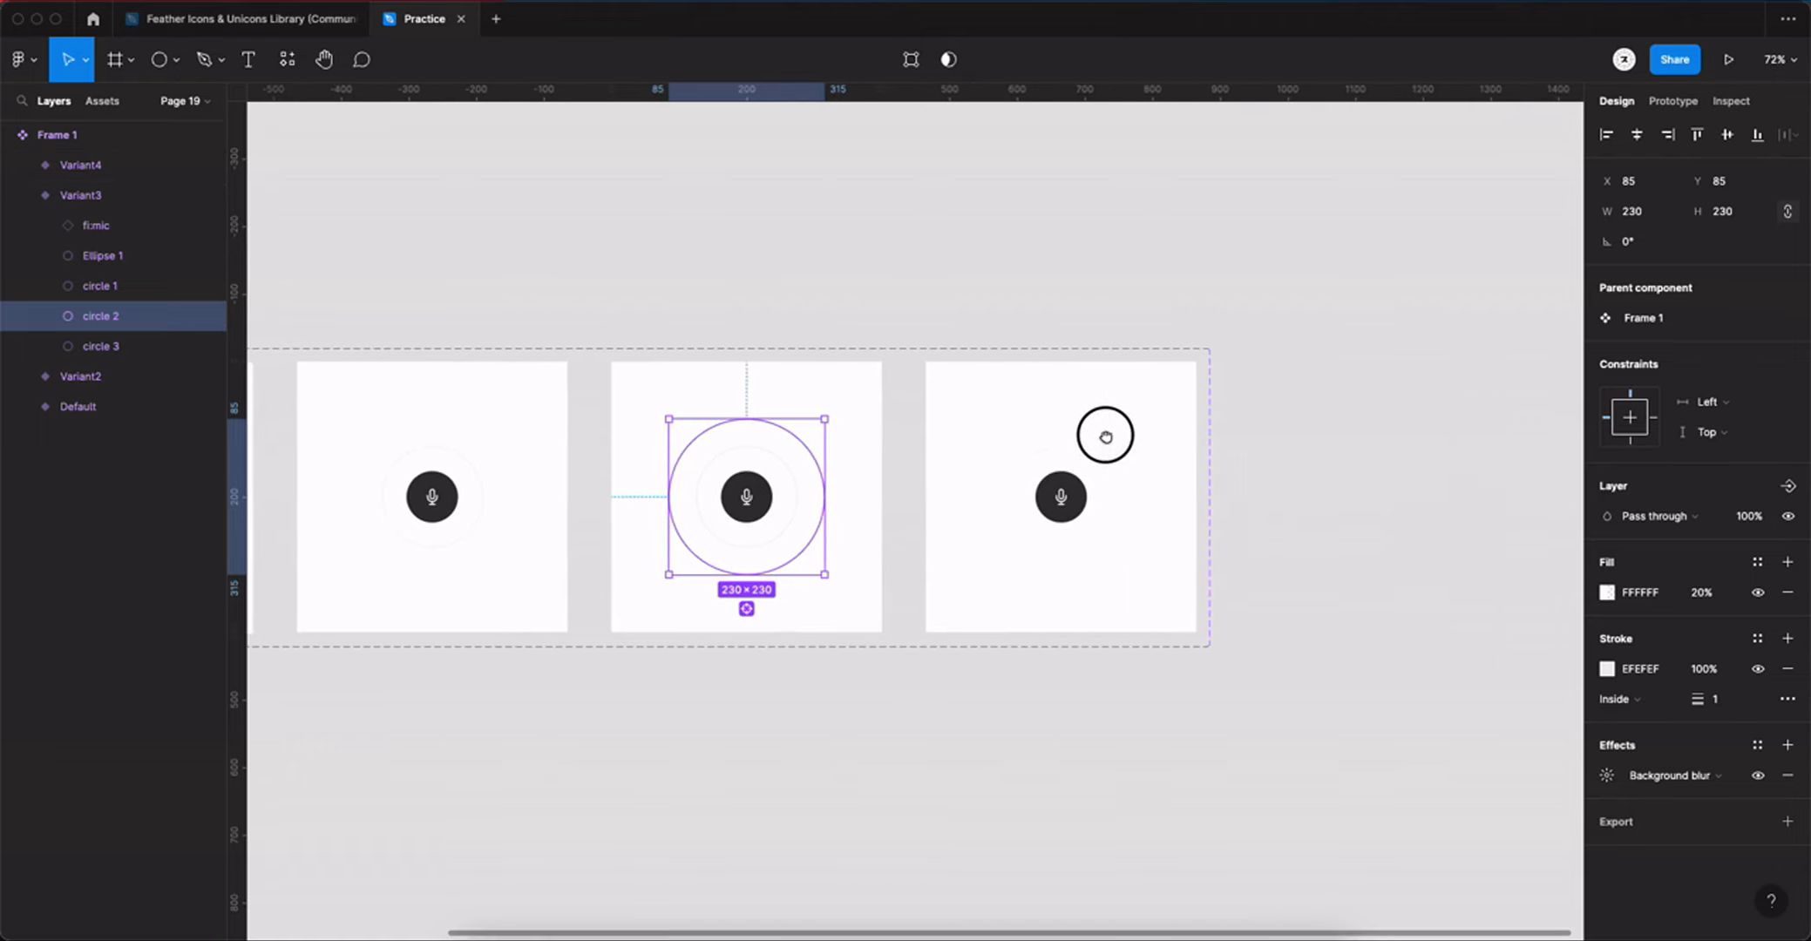
pyautogui.click(22, 195)
pyautogui.click(23, 165)
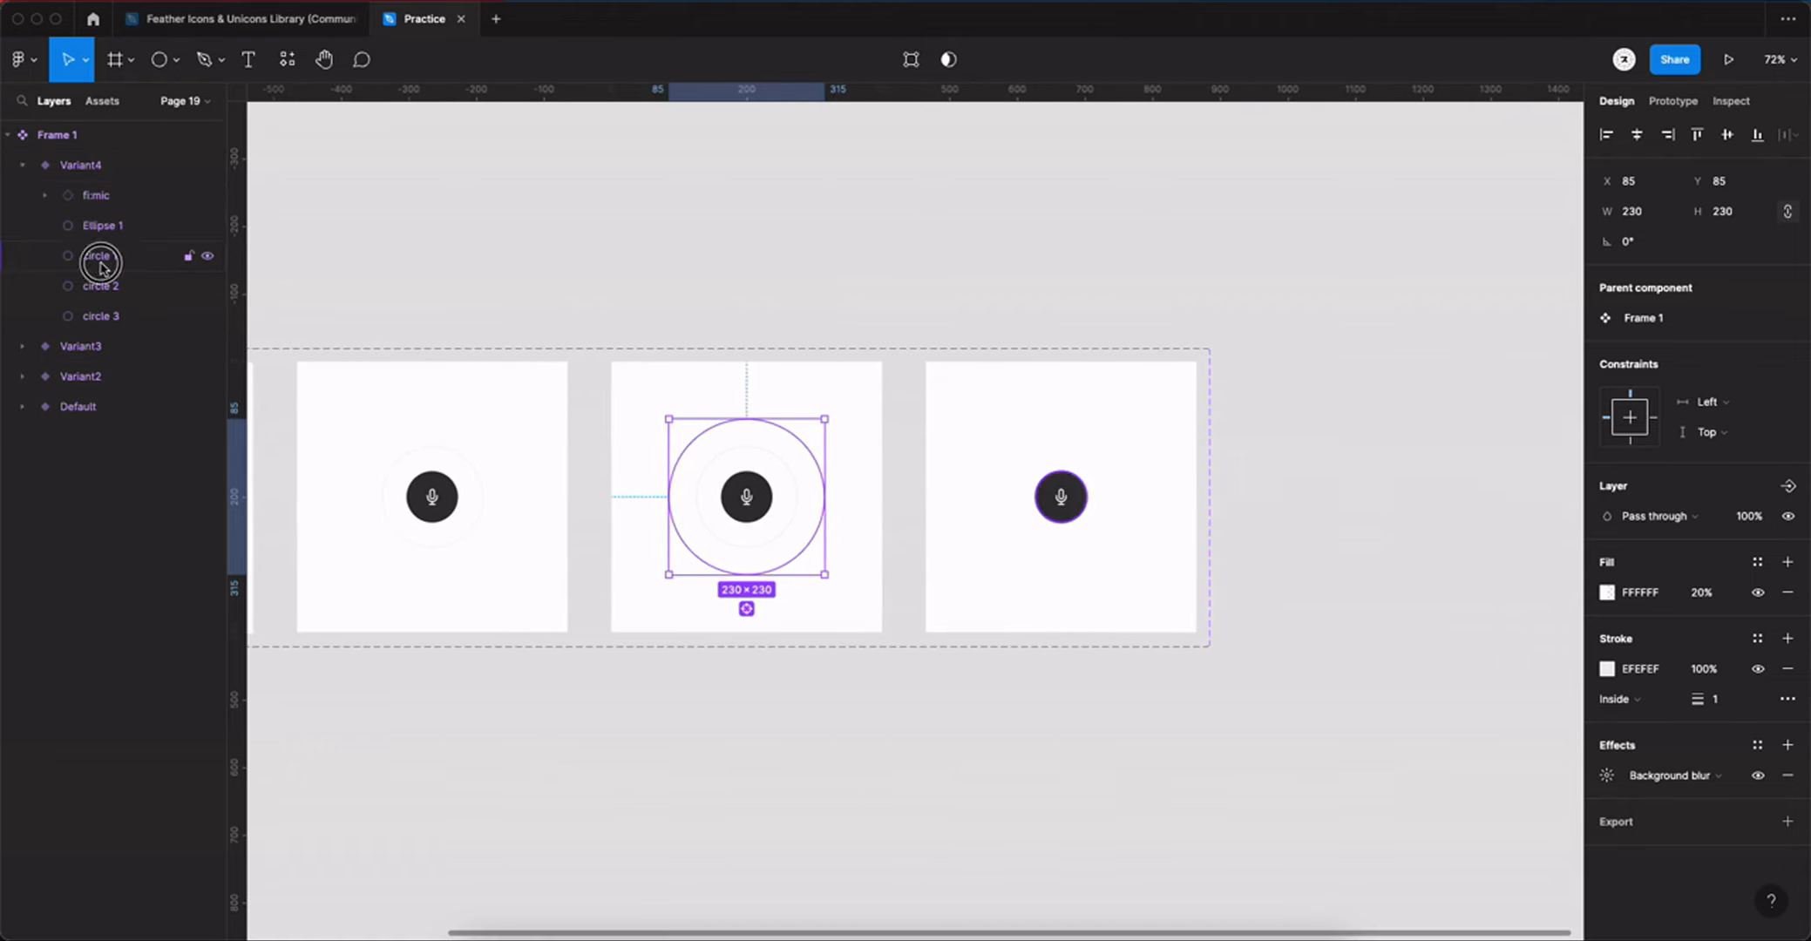
pyautogui.click(92, 255)
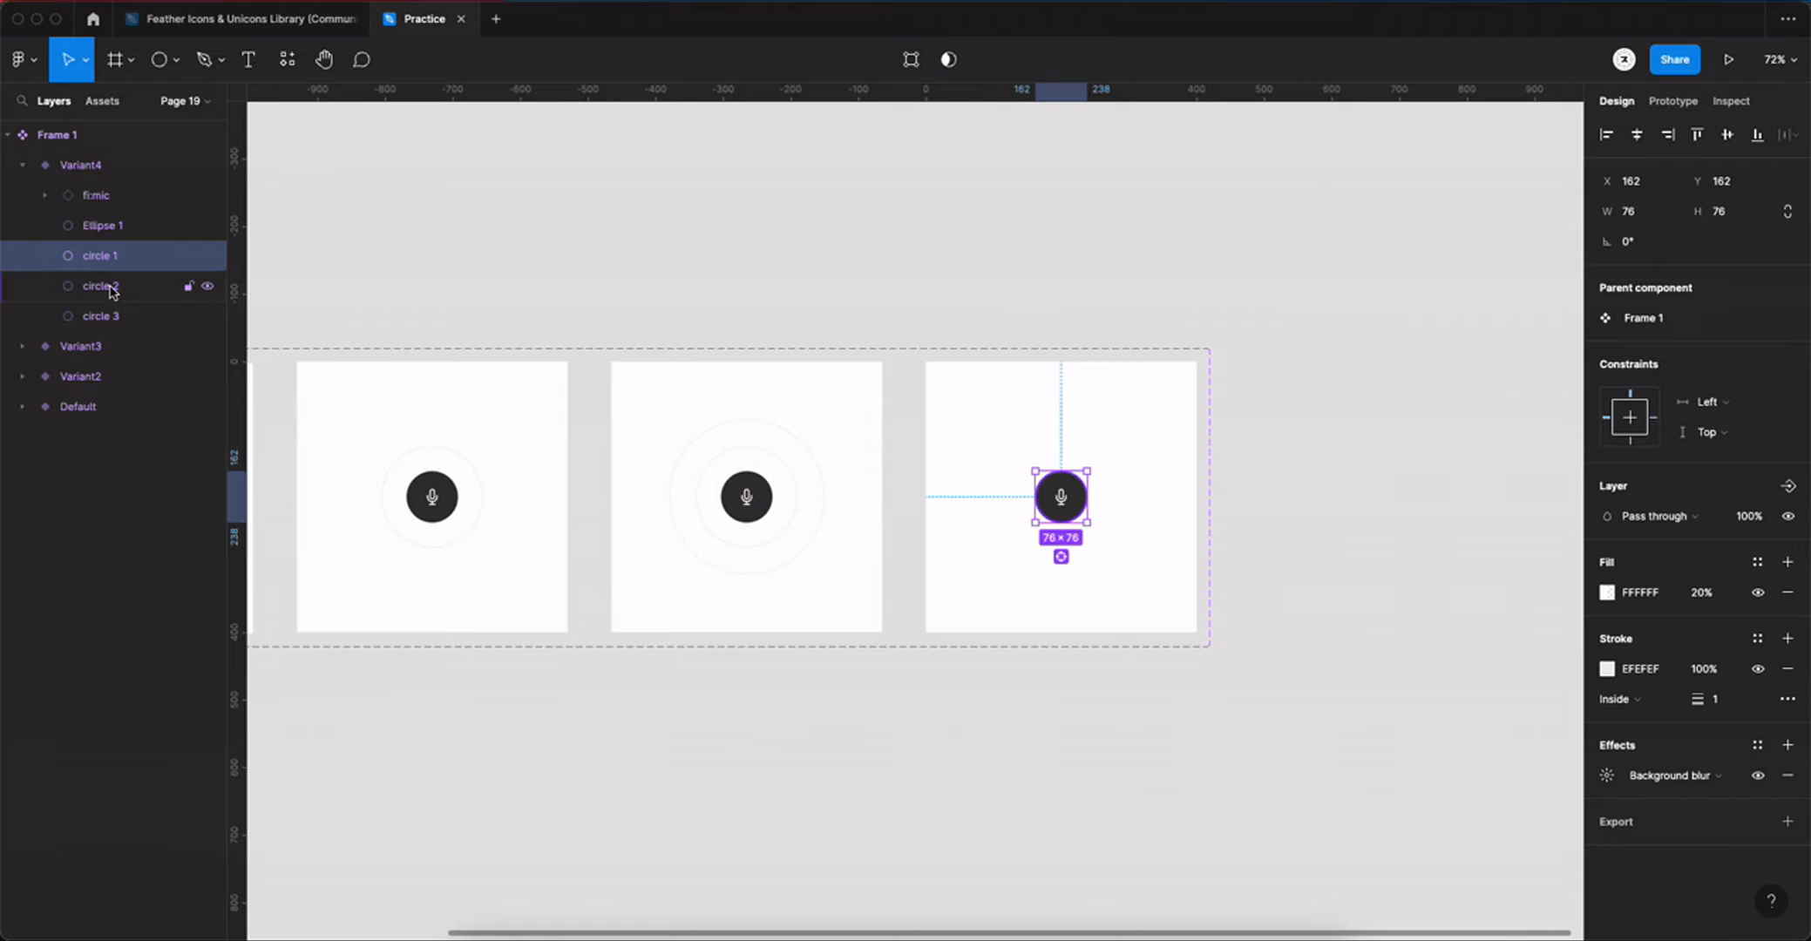
pyautogui.click(1786, 215)
pyautogui.click(1669, 214)
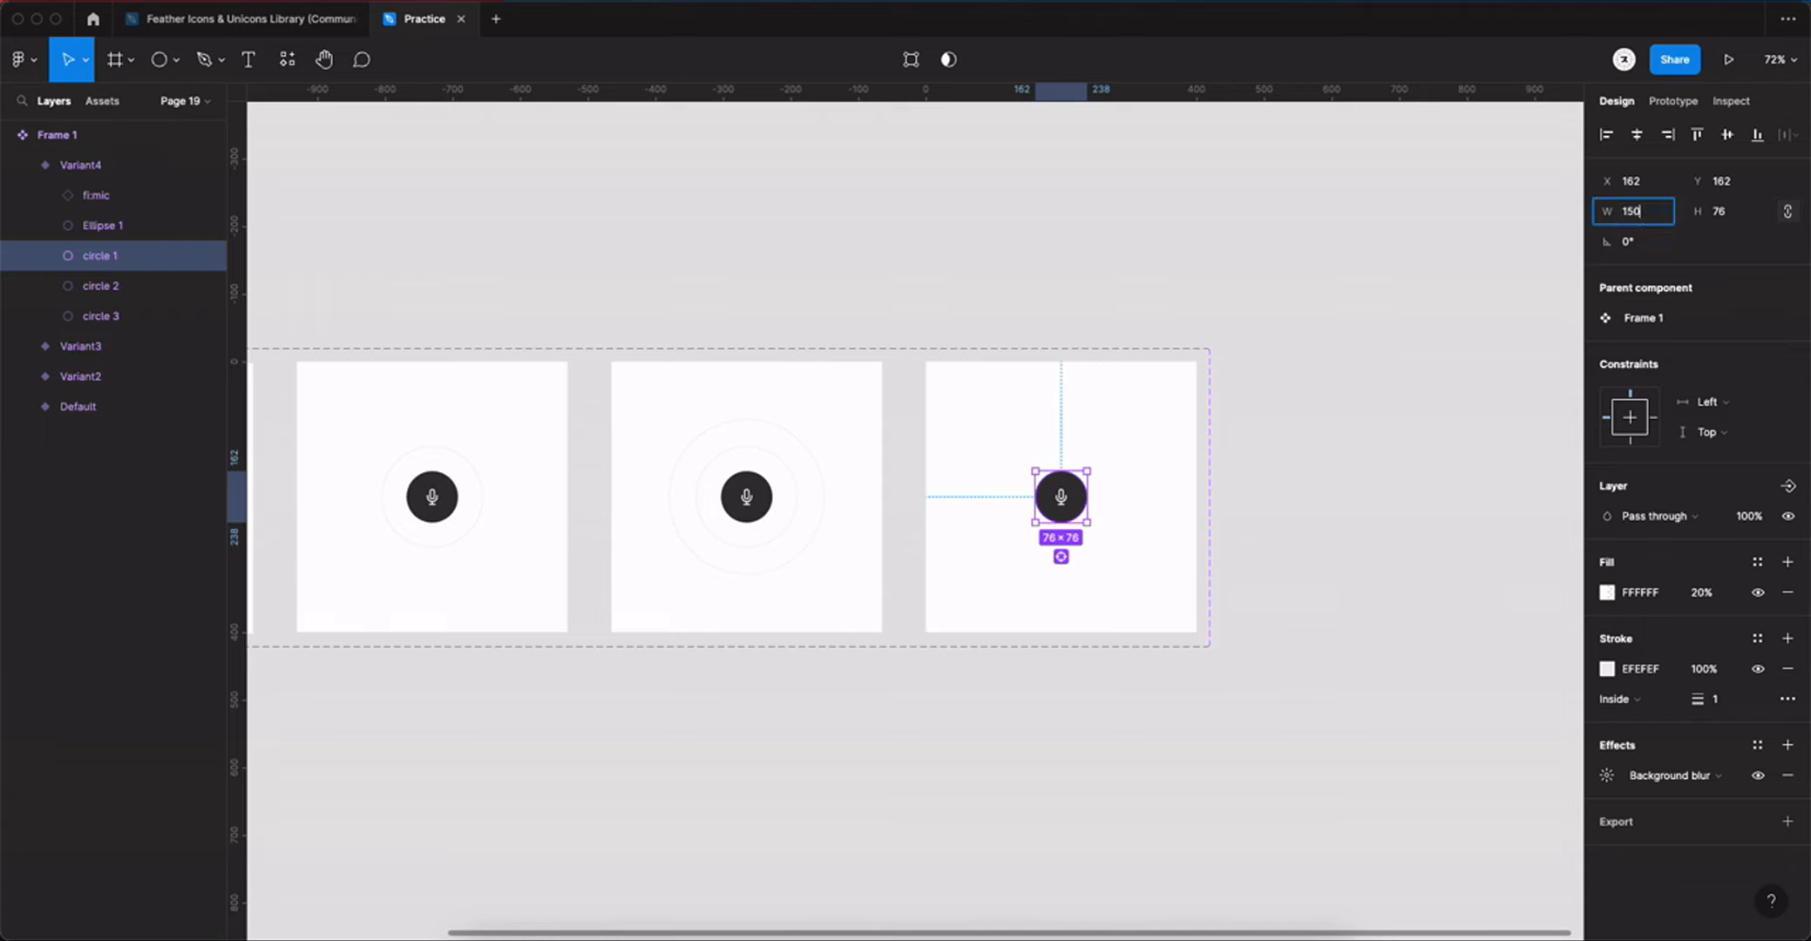
pyautogui.press('Return')
pyautogui.click(1637, 135)
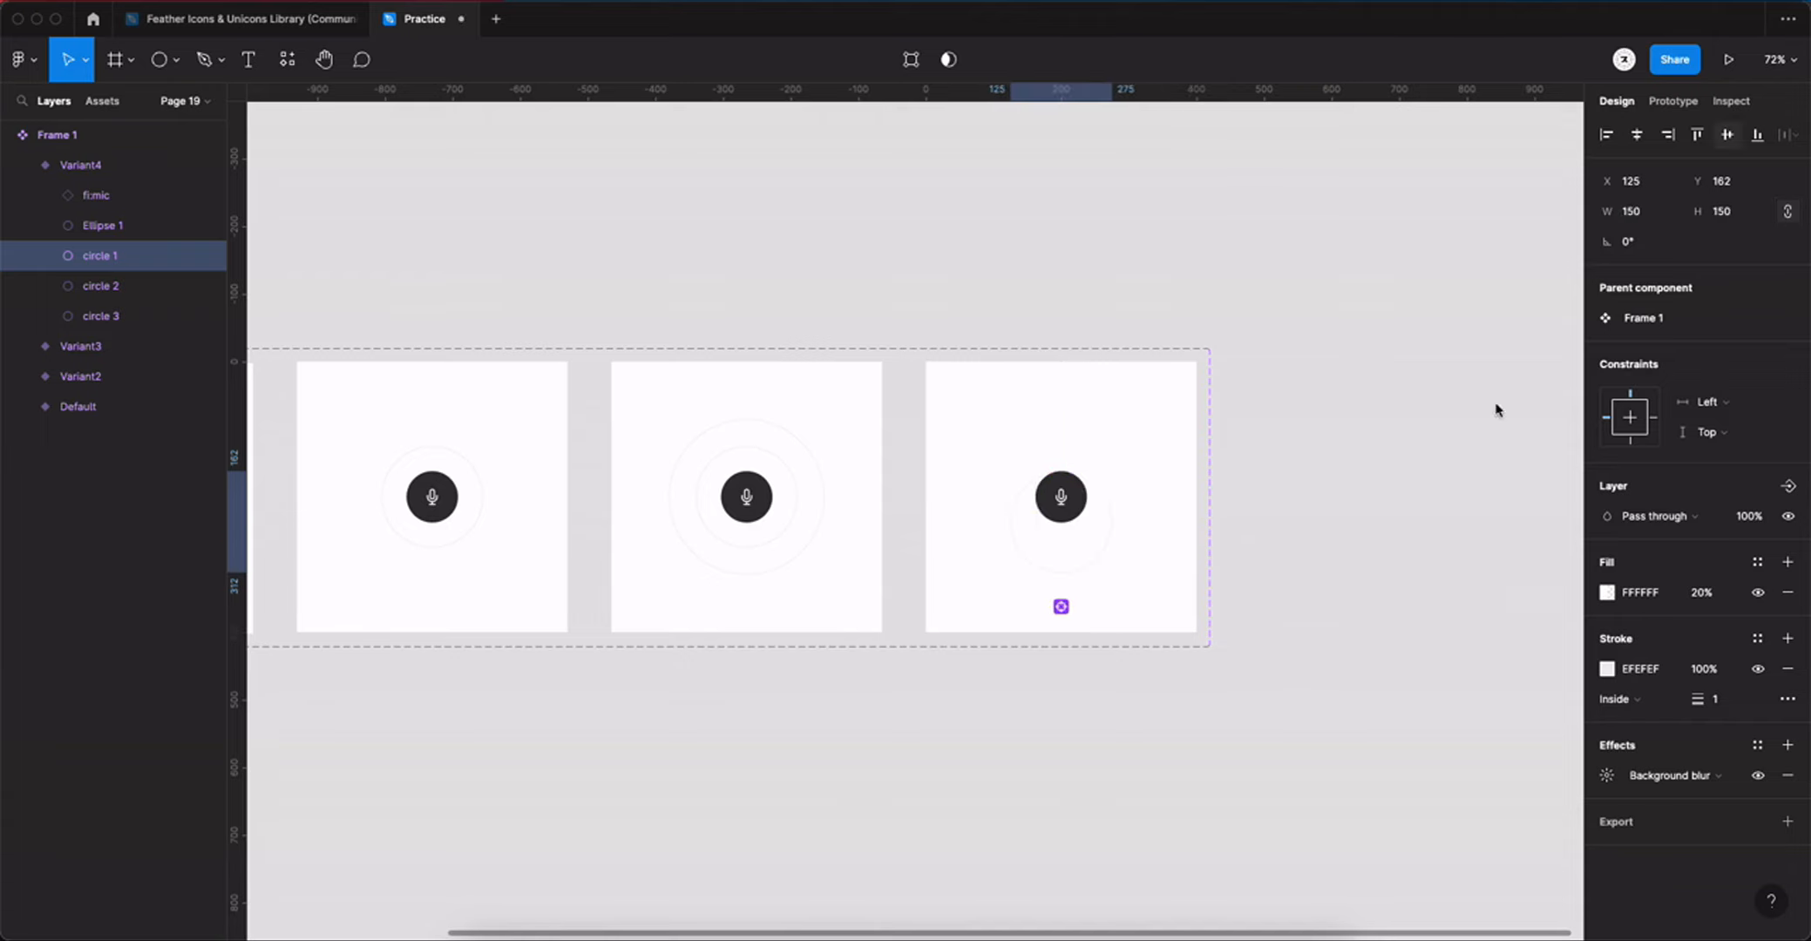
# Step: Resize circle 2 in Variant4 to 230 × 230 and center it in the frame
pyautogui.click(109, 285)
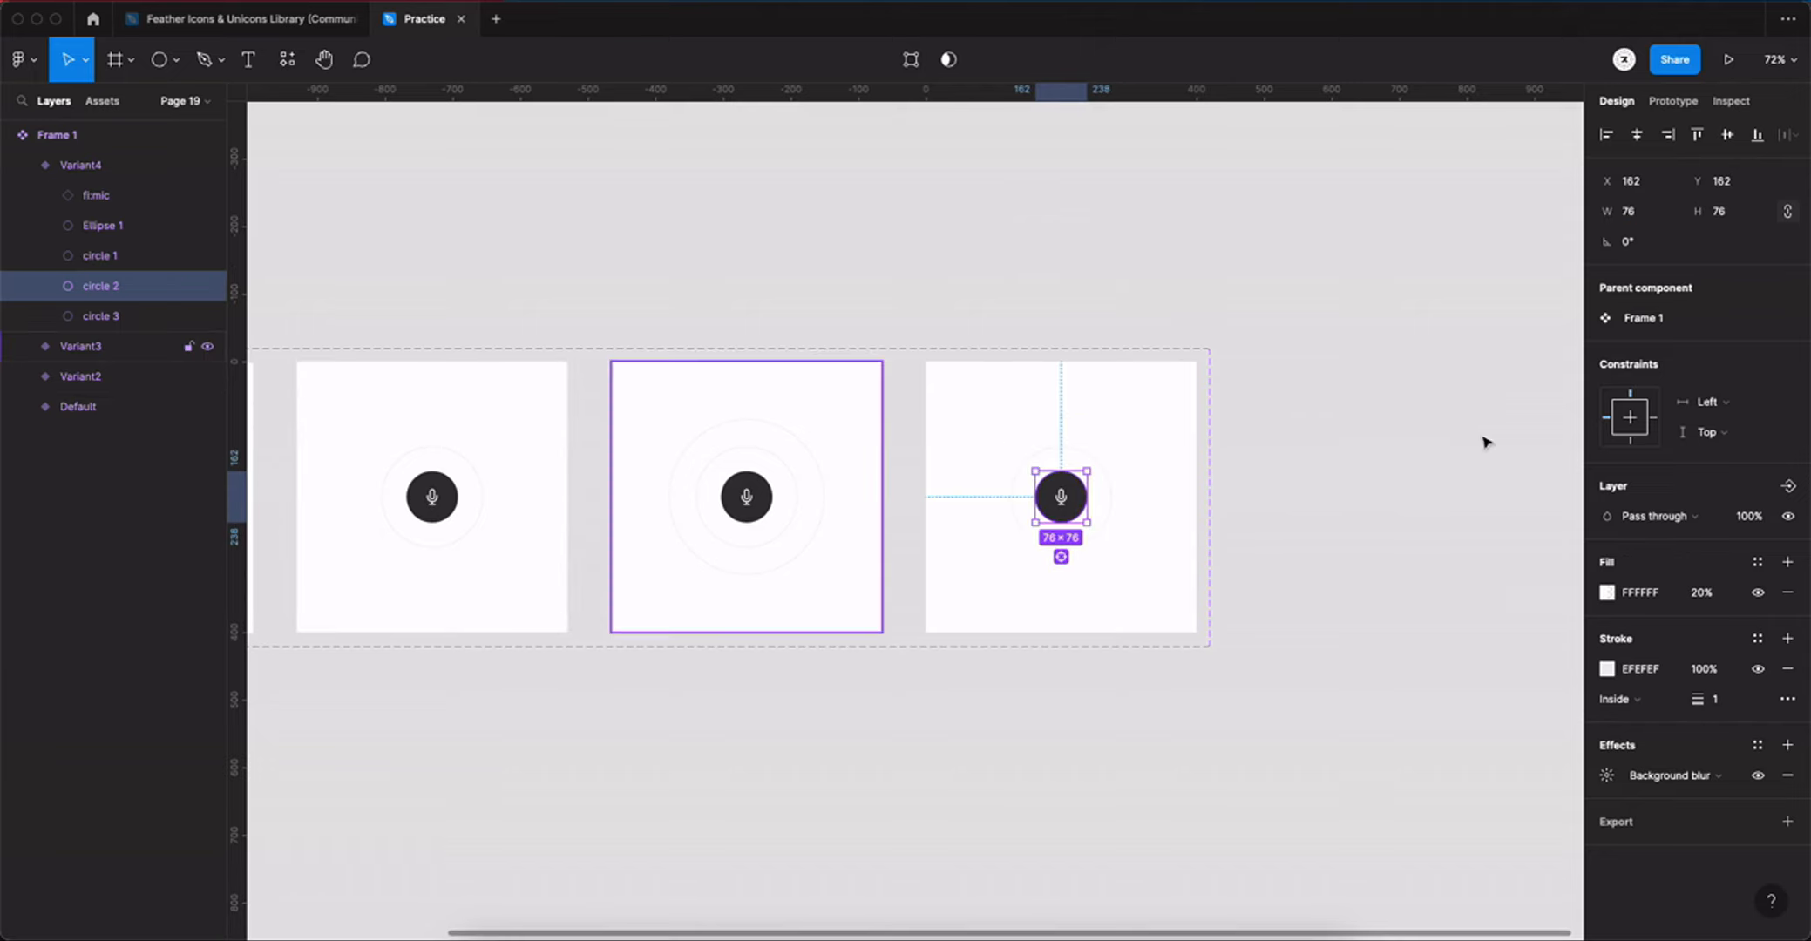
pyautogui.click(1660, 217)
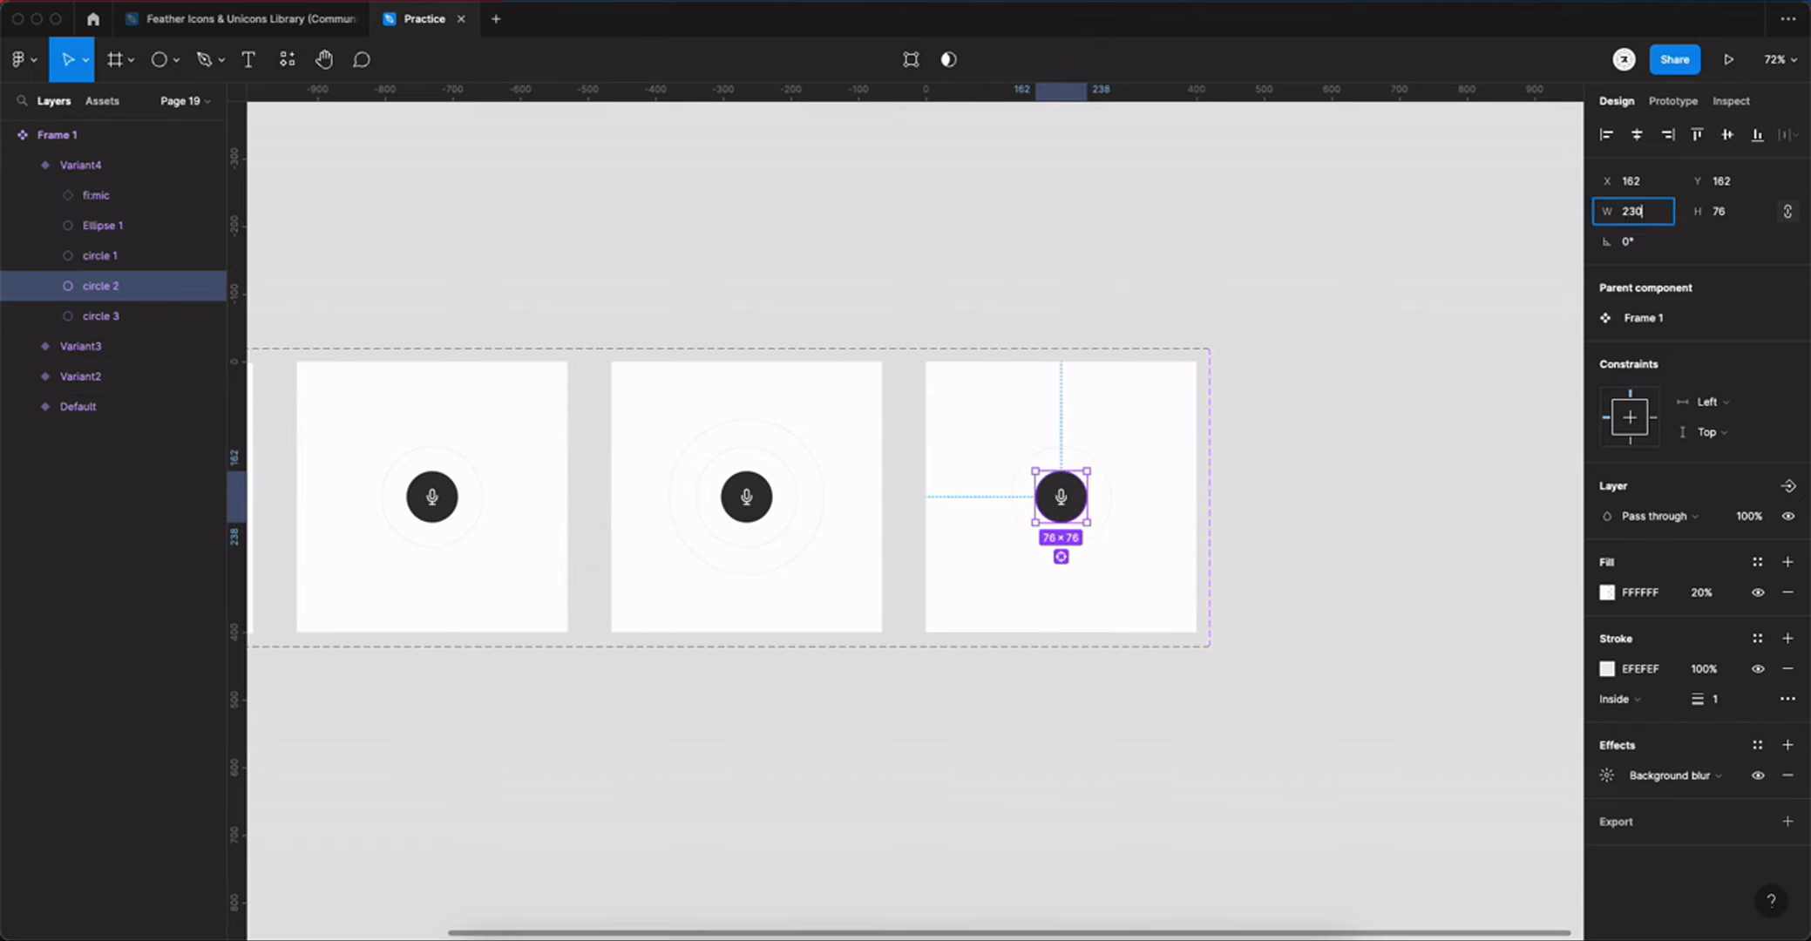
pyautogui.press('Return')
pyautogui.click(1636, 134)
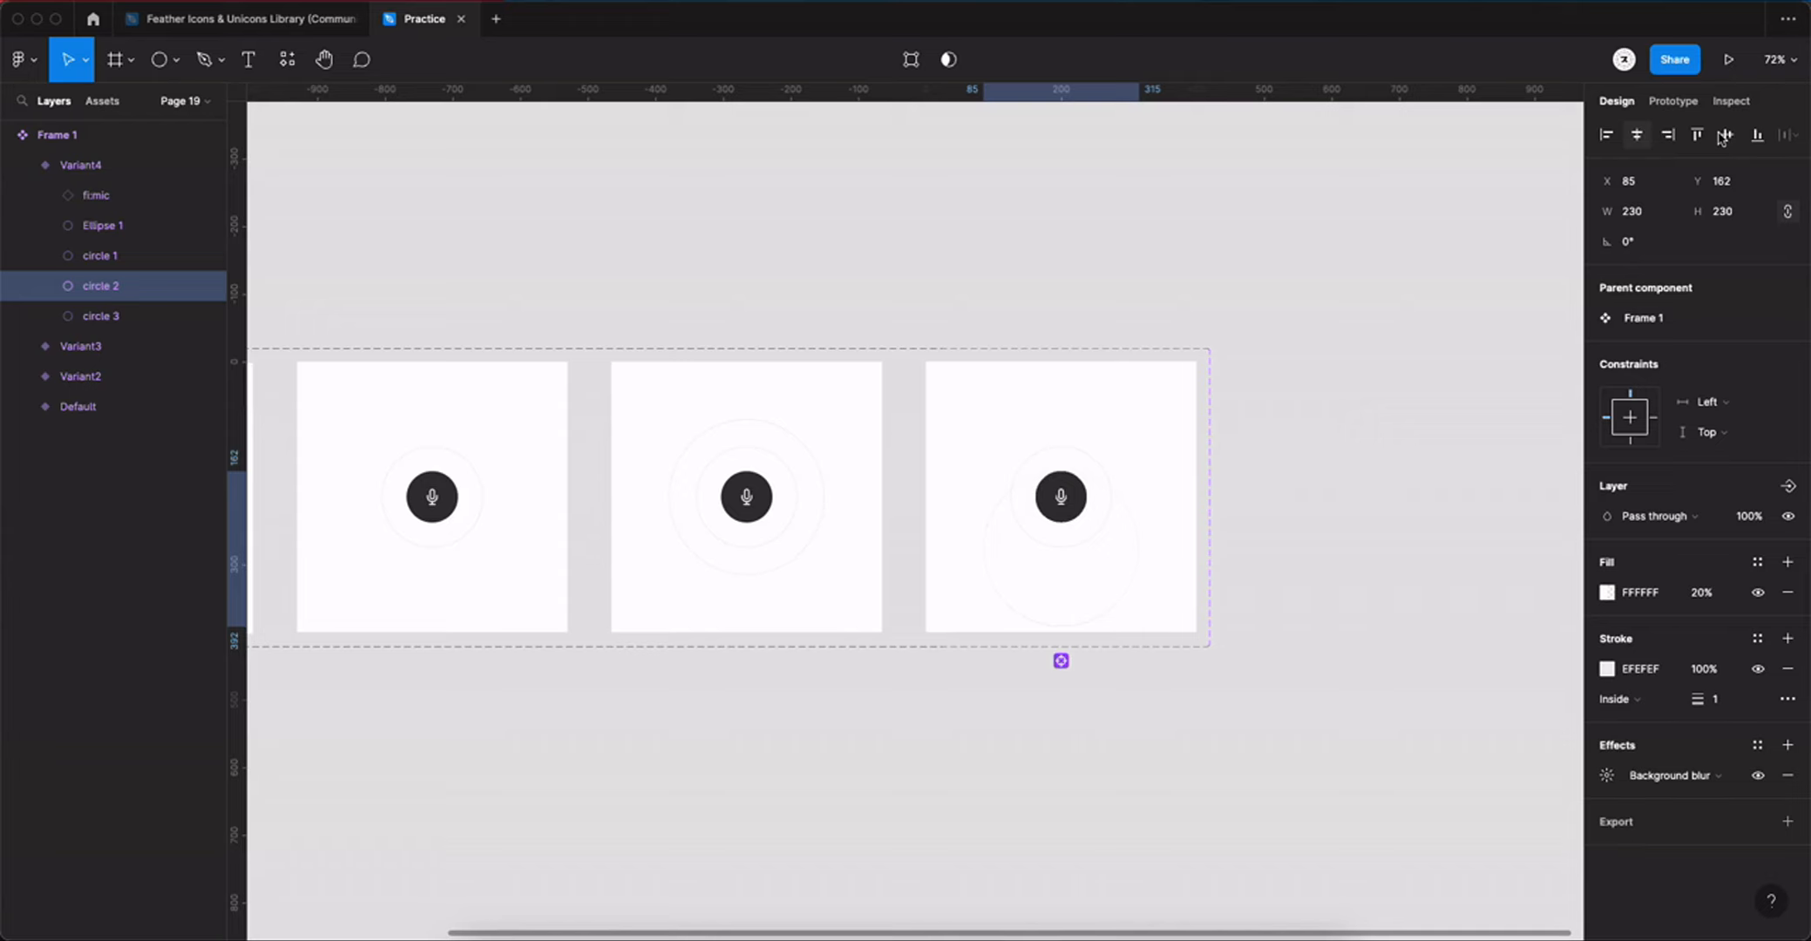
pyautogui.click(1726, 134)
# Step: Resize circle 3 in Variant4 proportionally to 300 × 300 and center it in the frame
pyautogui.click(106, 318)
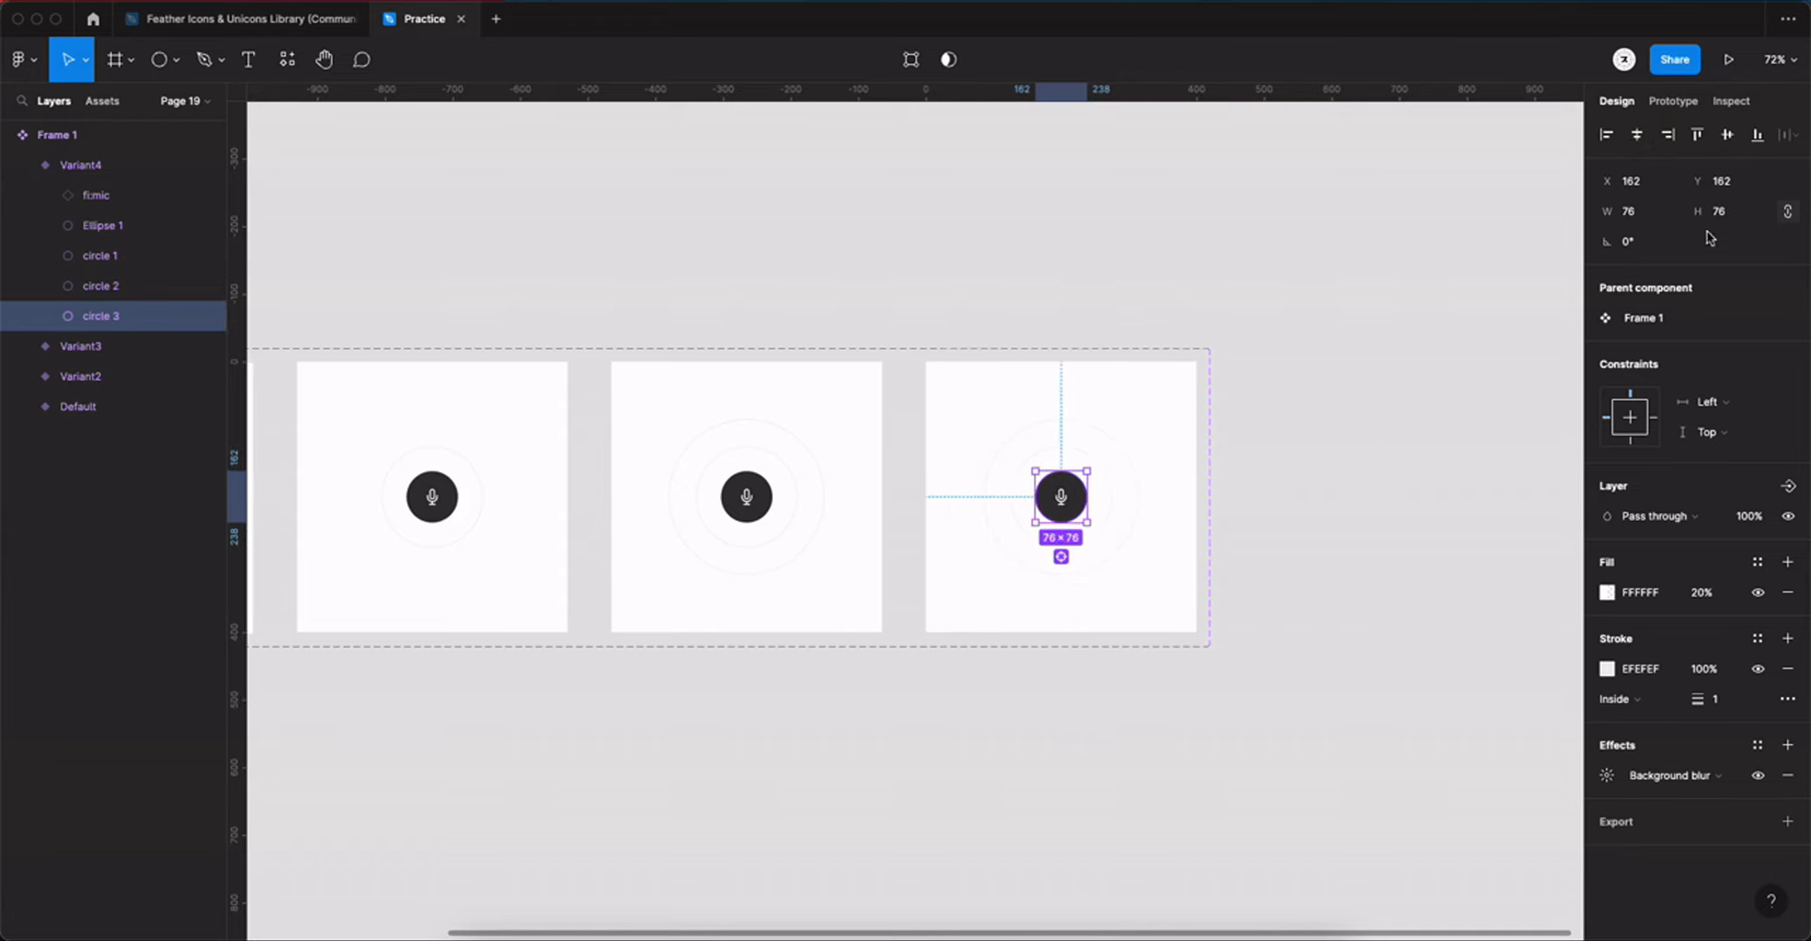
pyautogui.click(1745, 213)
pyautogui.press('Return')
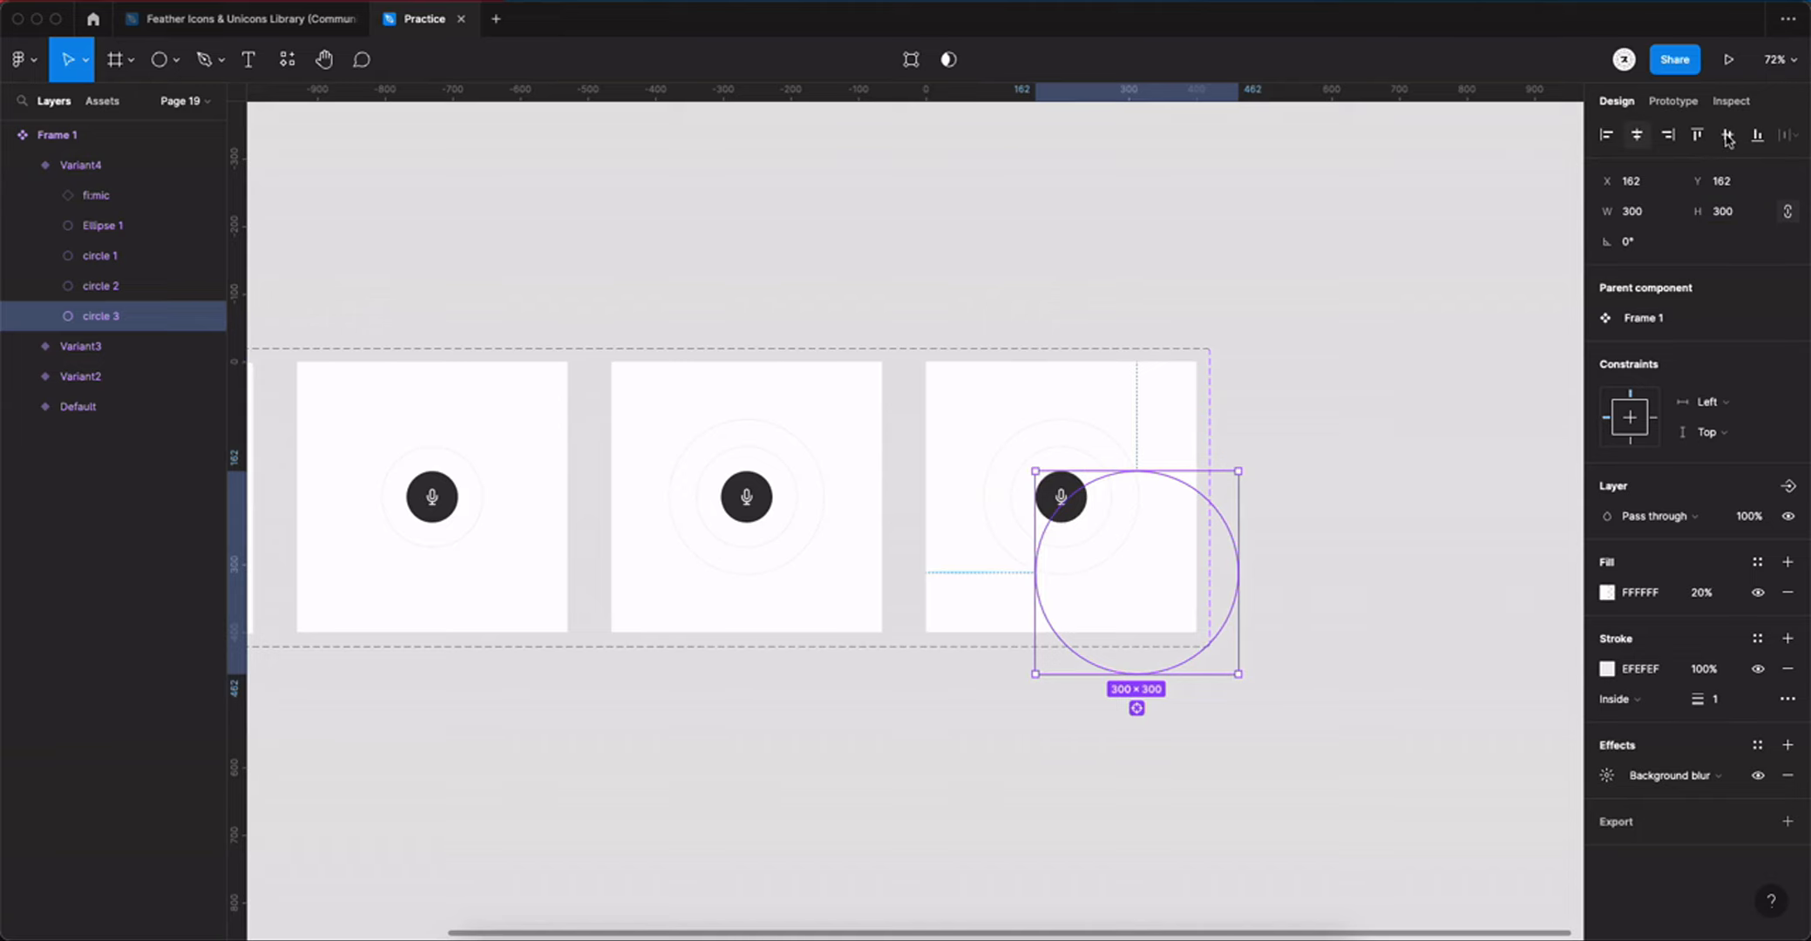
pyautogui.click(1727, 136)
pyautogui.moveTo(825, 652); pyautogui.dragTo(1141, 649)
pyautogui.click(34, 165)
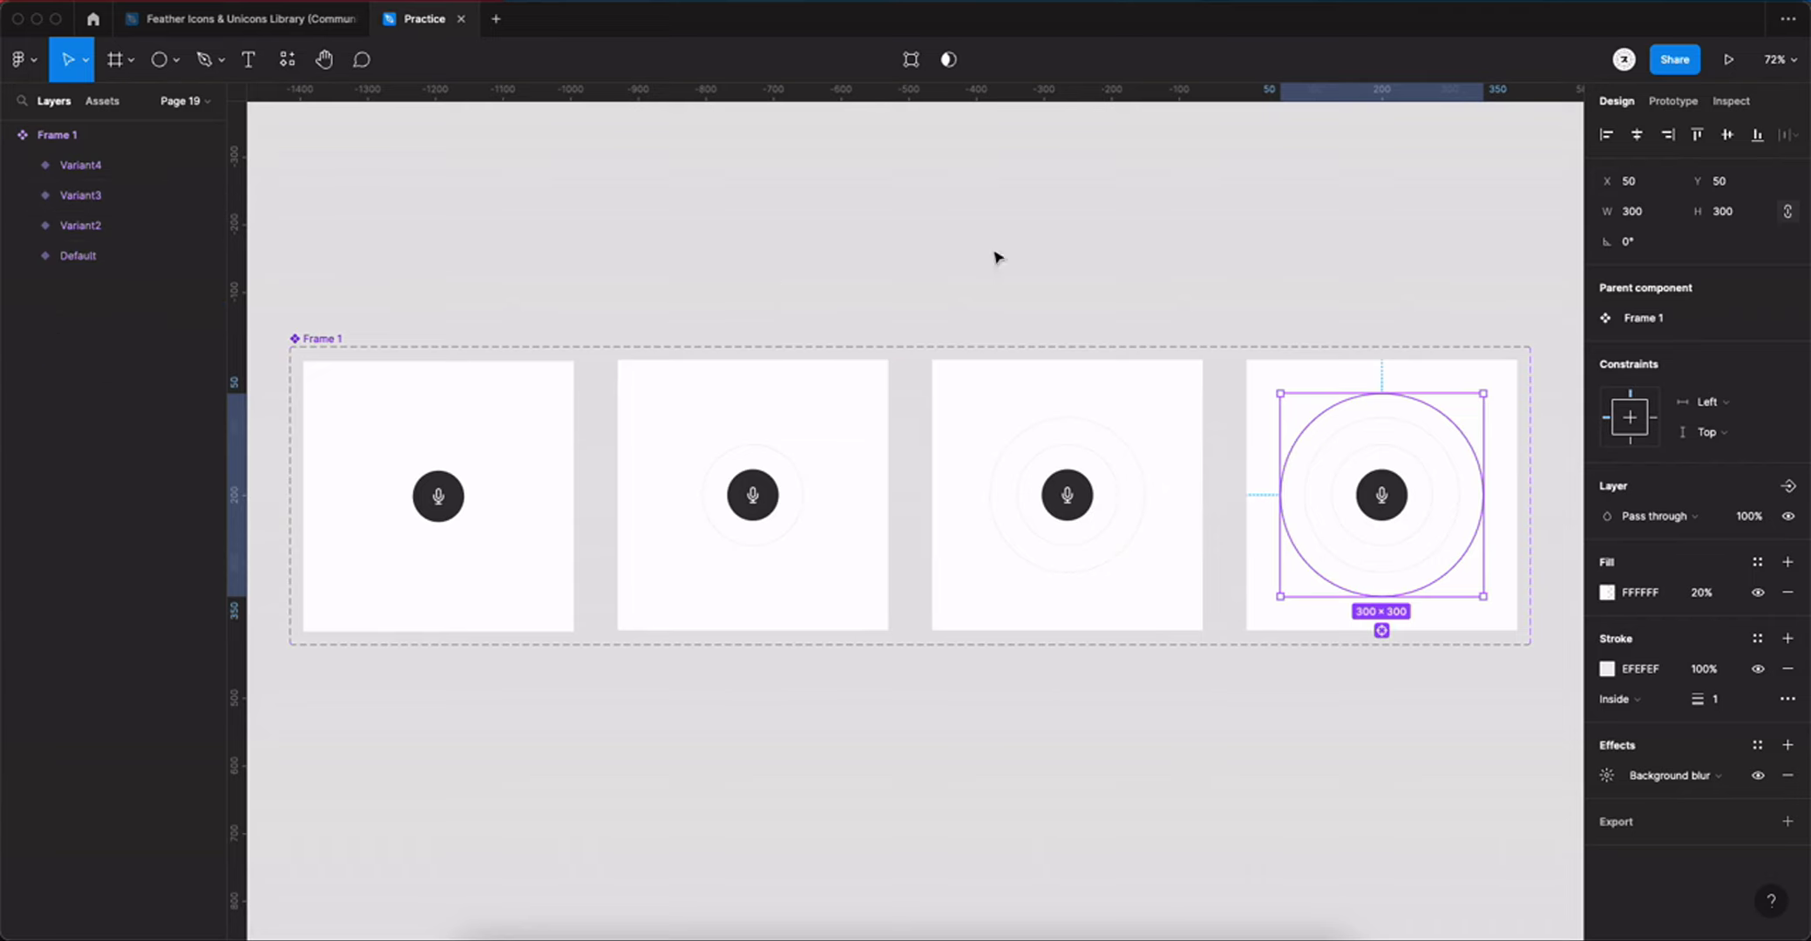
# Step: Add a prototype interaction from the Default variant to Variant2, triggered after a 1 ms delay
pyautogui.click(1672, 103)
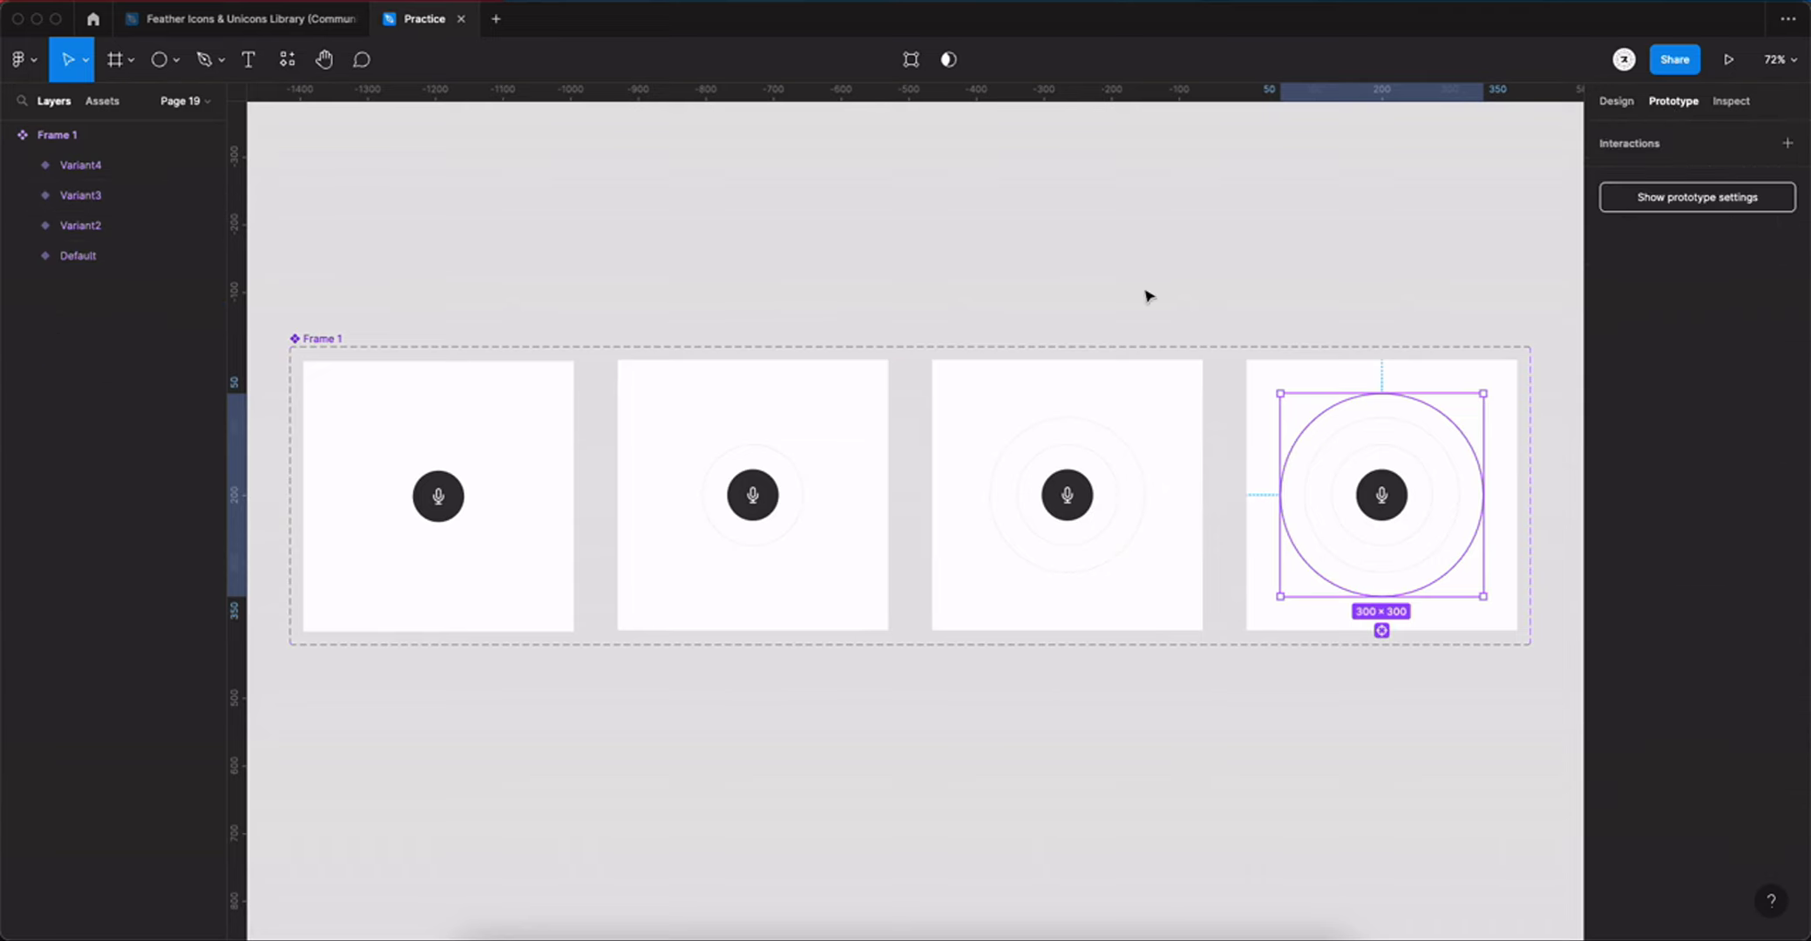
pyautogui.click(577, 499)
pyautogui.moveTo(577, 499); pyautogui.dragTo(784, 510)
pyautogui.click(1422, 219)
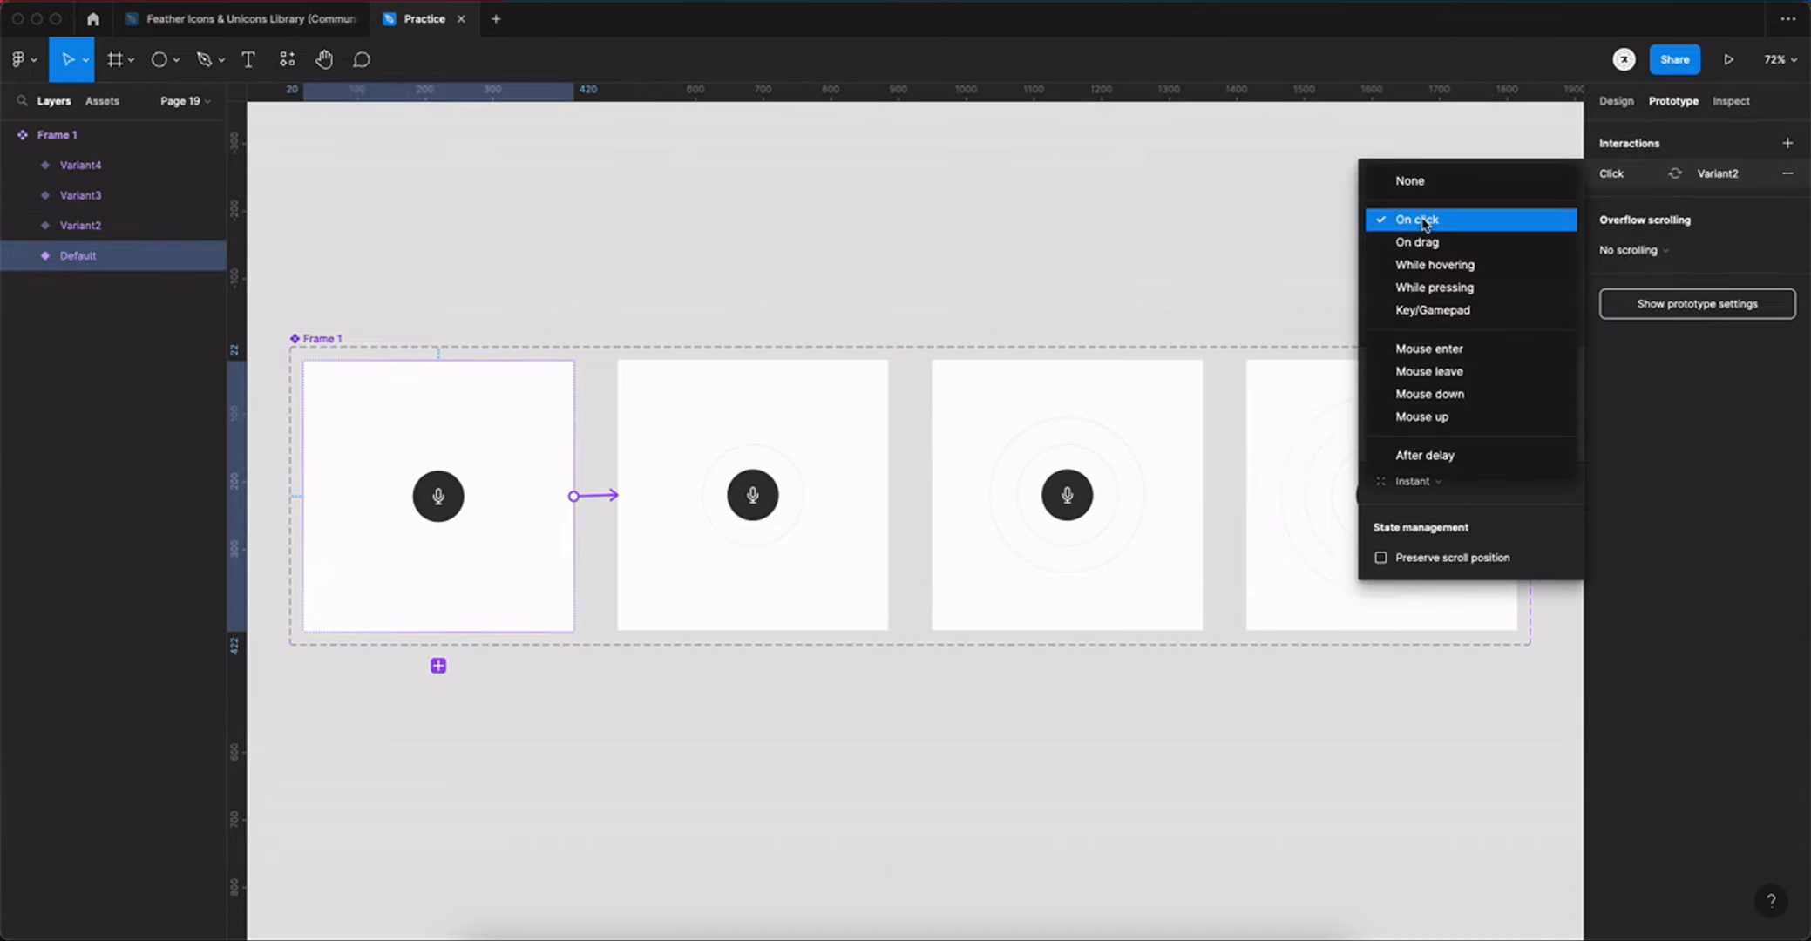
pyautogui.click(1429, 455)
pyautogui.click(1527, 219)
pyautogui.write('1')
pyautogui.press('Tab')
# Step: Set the Default-to-Variant2 transition to Smart animate with a duration of 400 ms
pyautogui.click(1422, 485)
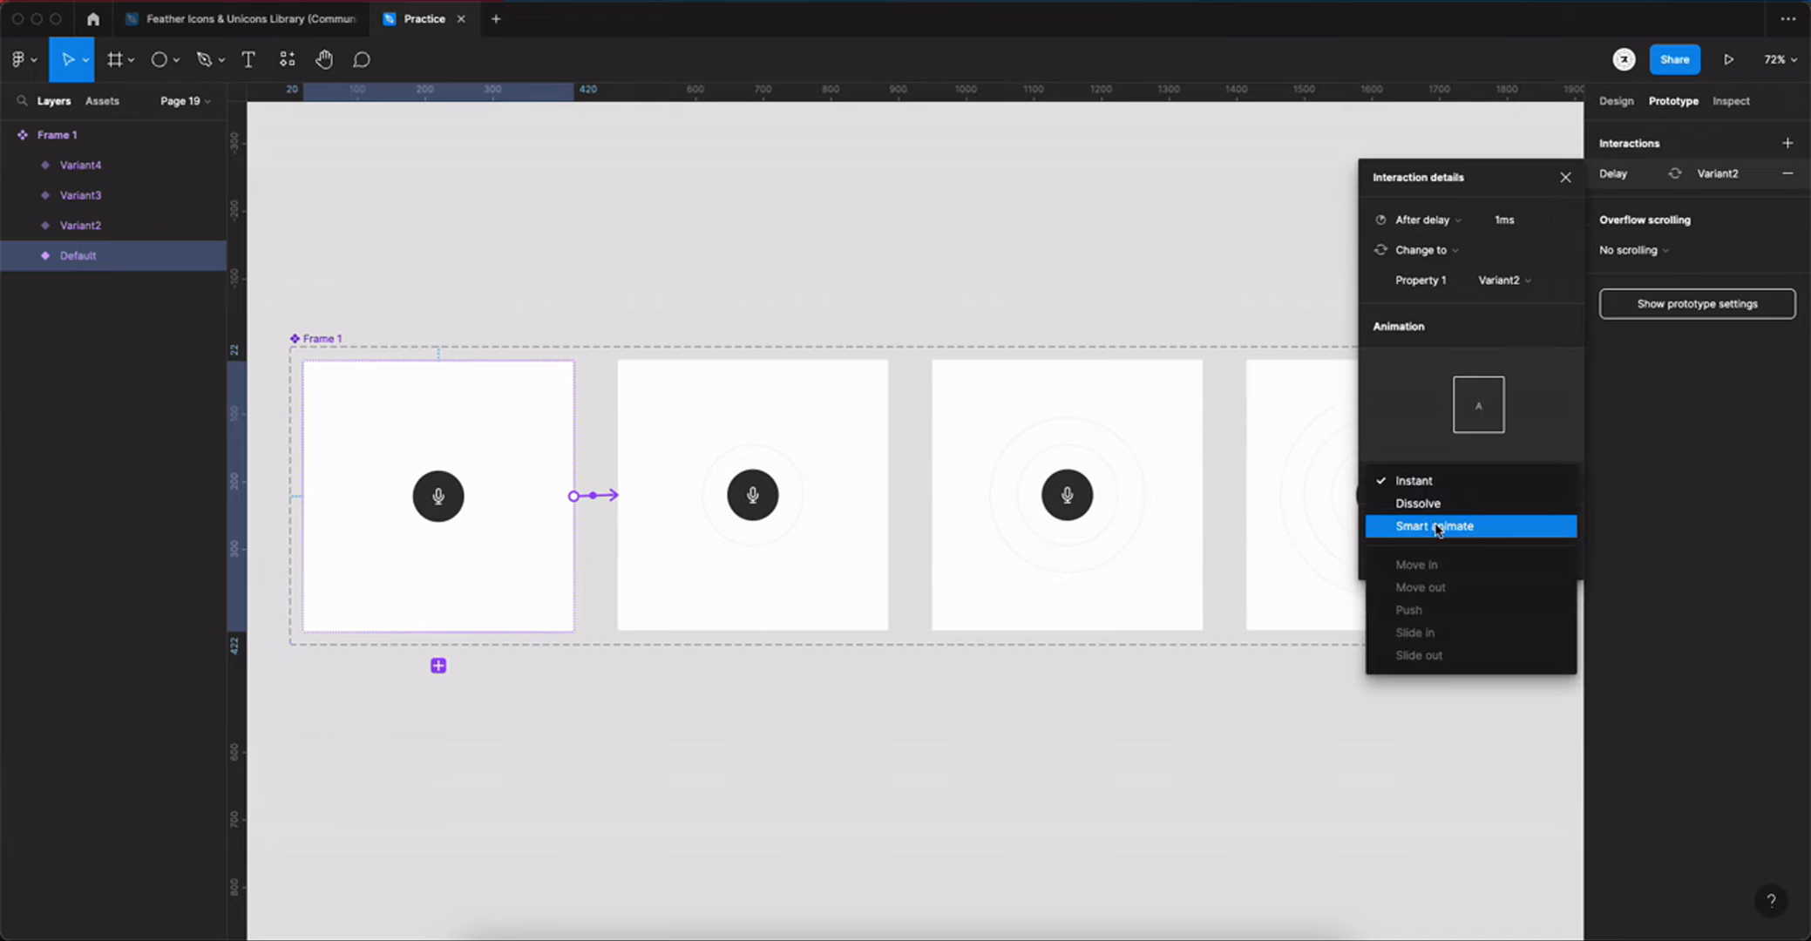
pyautogui.click(1439, 527)
pyautogui.click(1527, 514)
pyautogui.write('400')
pyautogui.press('Return')
# Step: Connect Variant2 to Variant3 with an After delay trigger of 1 ms, using the 400 ms Smart animate transition
pyautogui.click(787, 535)
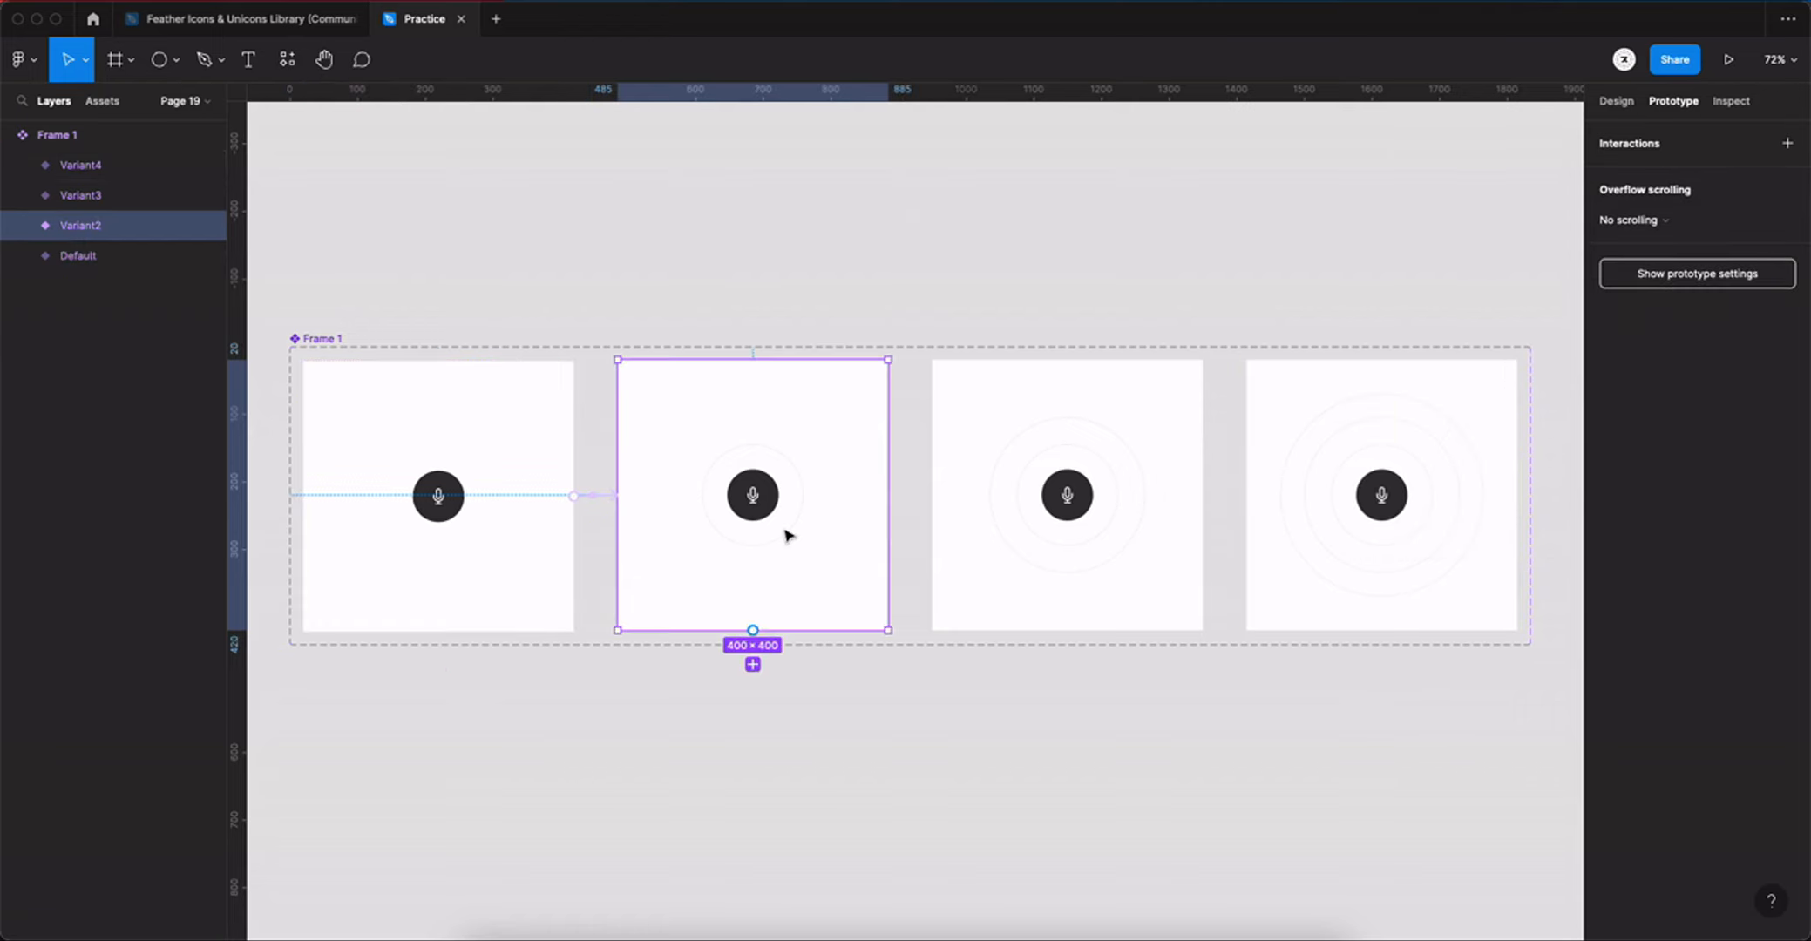
pyautogui.moveTo(888, 495); pyautogui.dragTo(1063, 545)
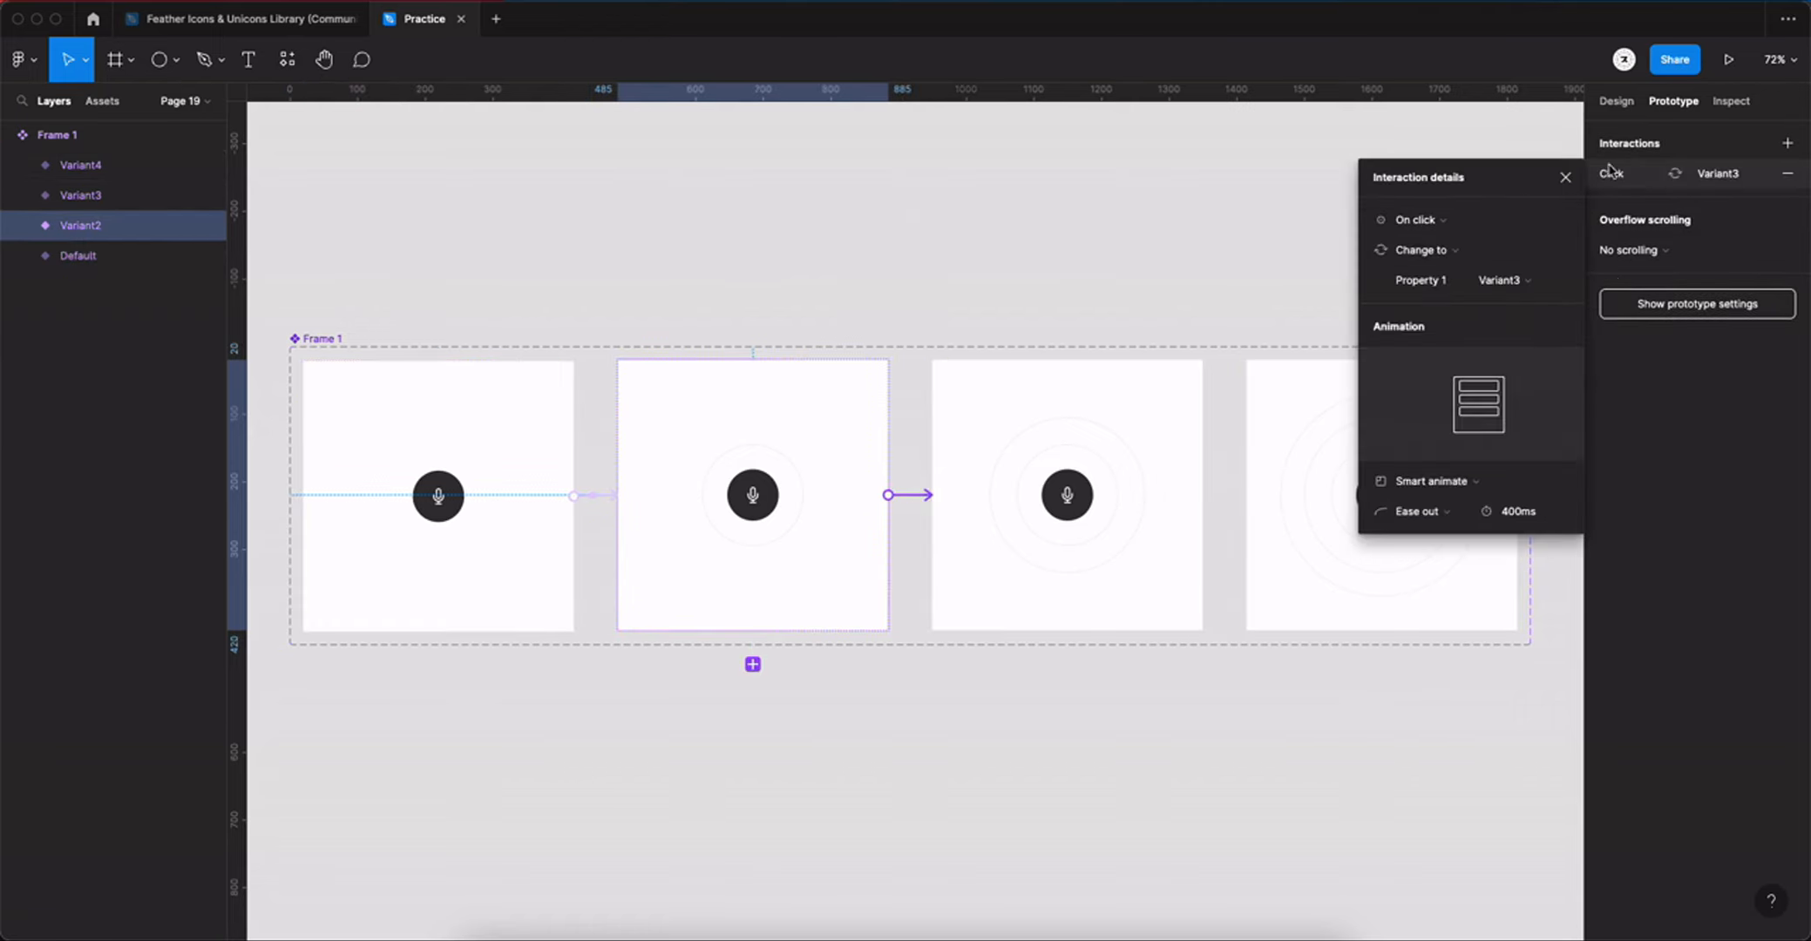
pyautogui.click(1416, 219)
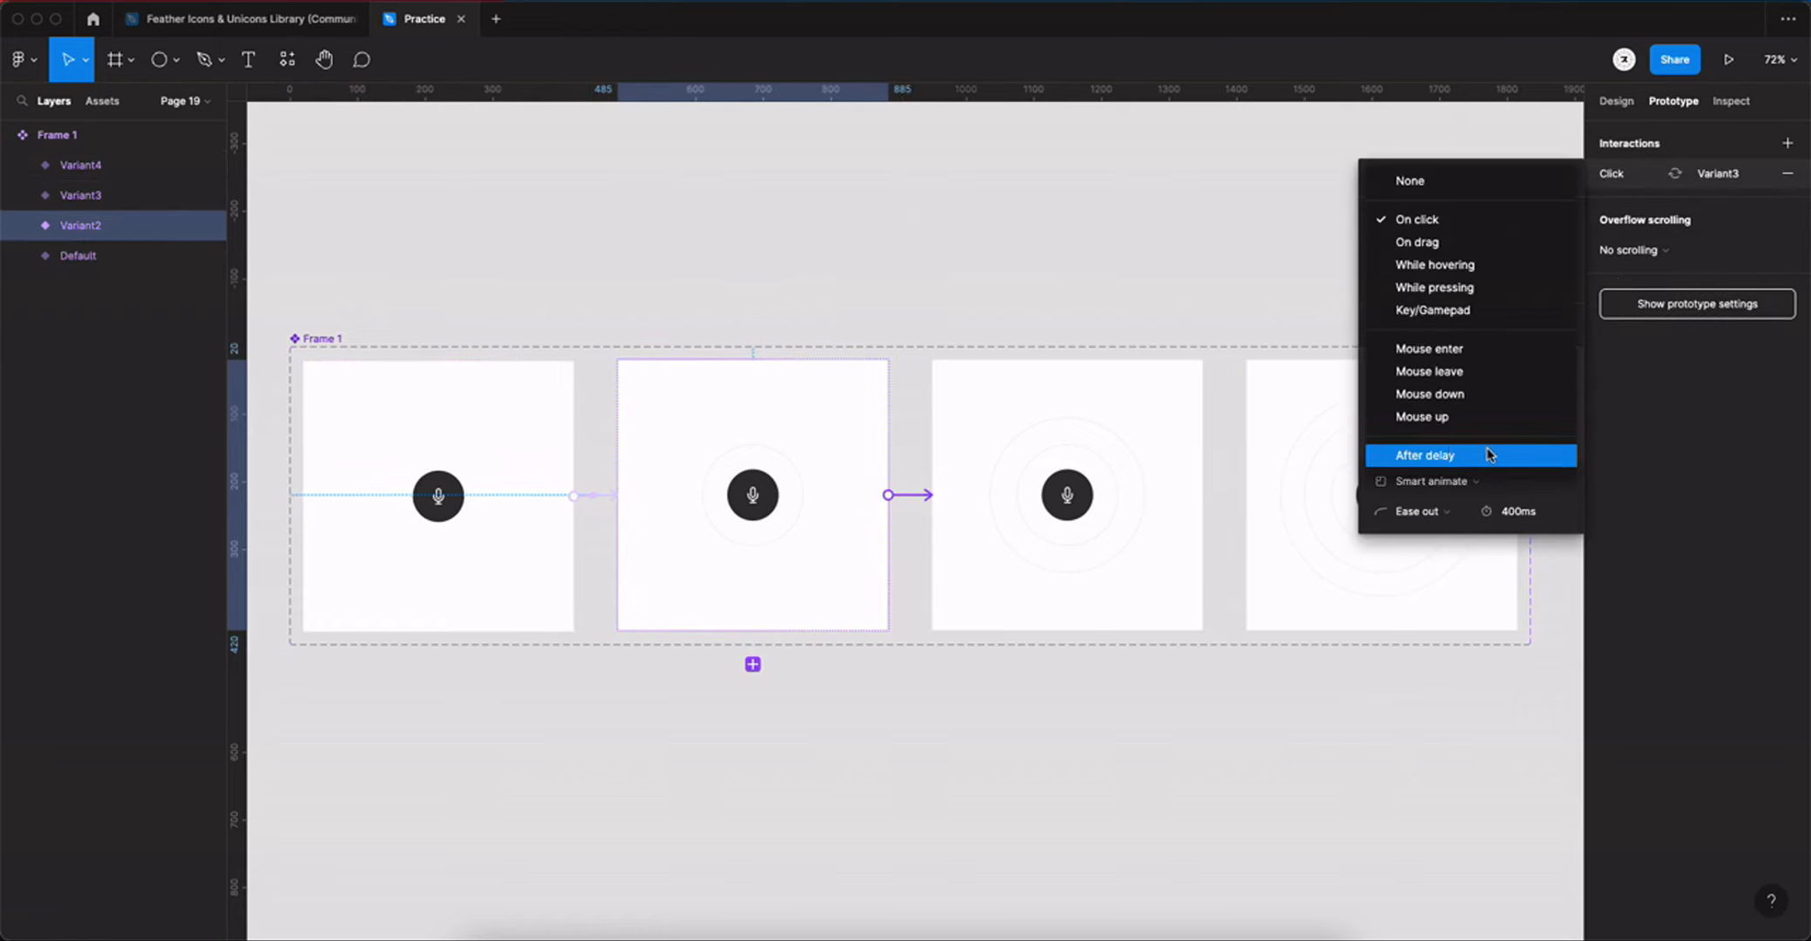
pyautogui.click(1446, 455)
pyautogui.click(1529, 220)
pyautogui.press('Return')
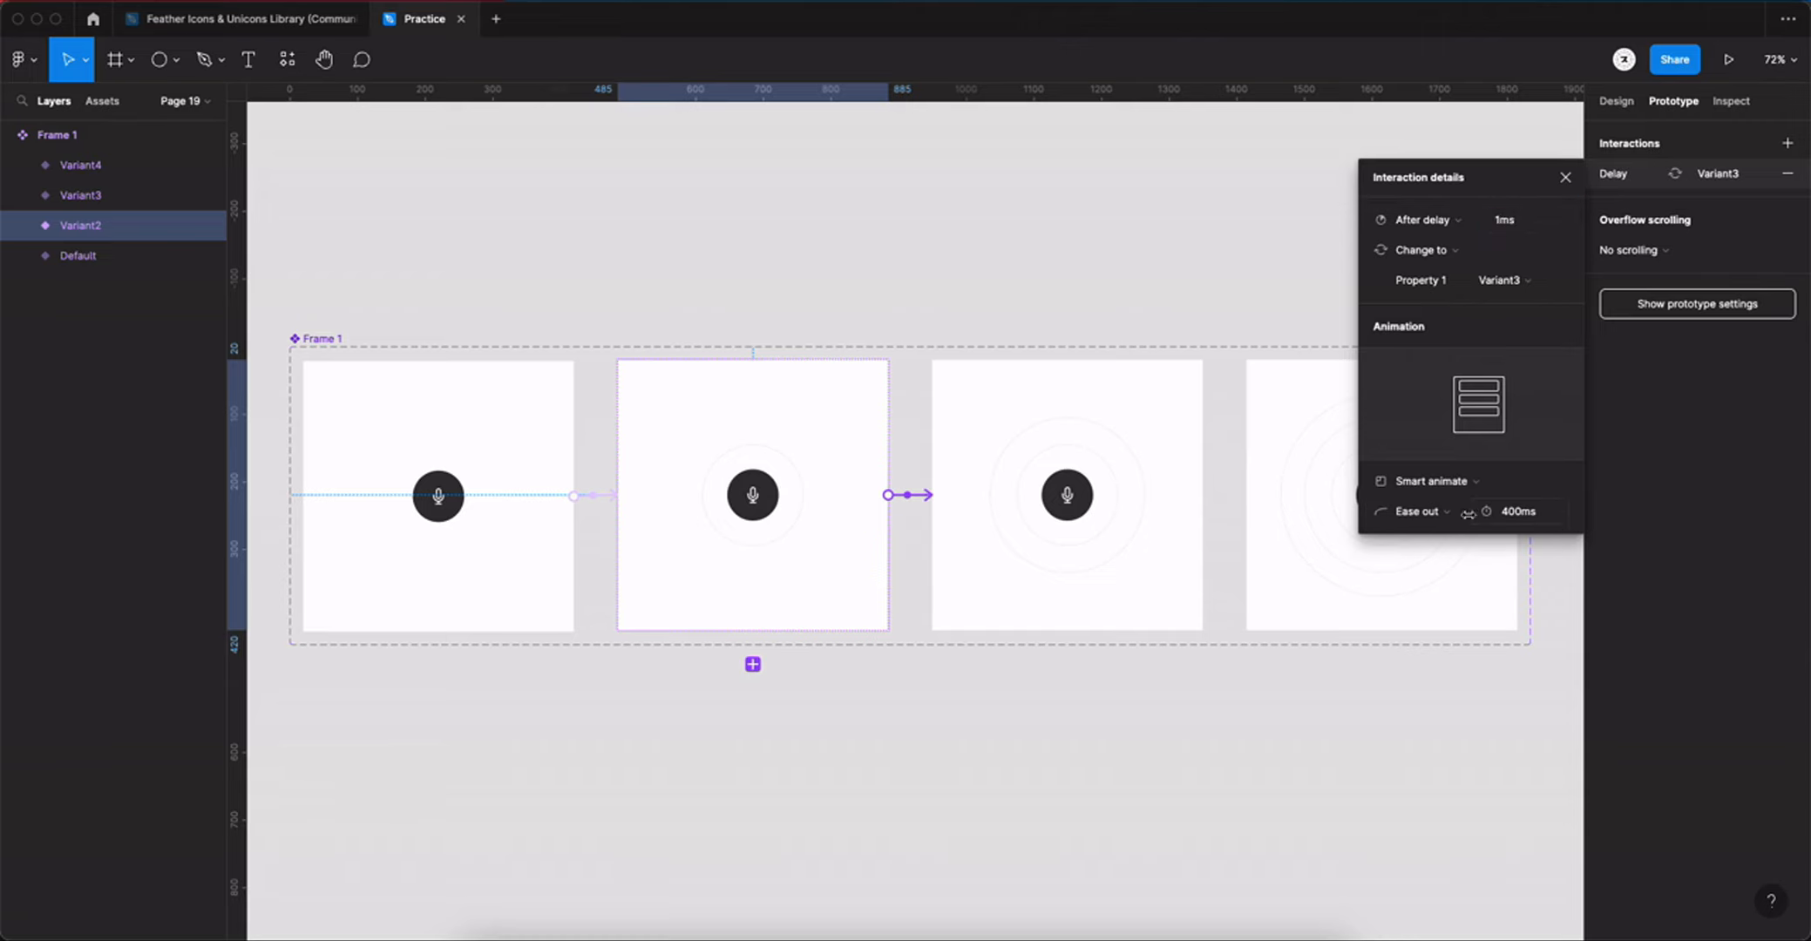
# Step: Connect Variant3 to Variant4 with an After delay trigger of 1 ms, using the 400 ms Smart animate transition
pyautogui.click(1133, 527)
pyautogui.moveTo(1203, 495); pyautogui.dragTo(1358, 504)
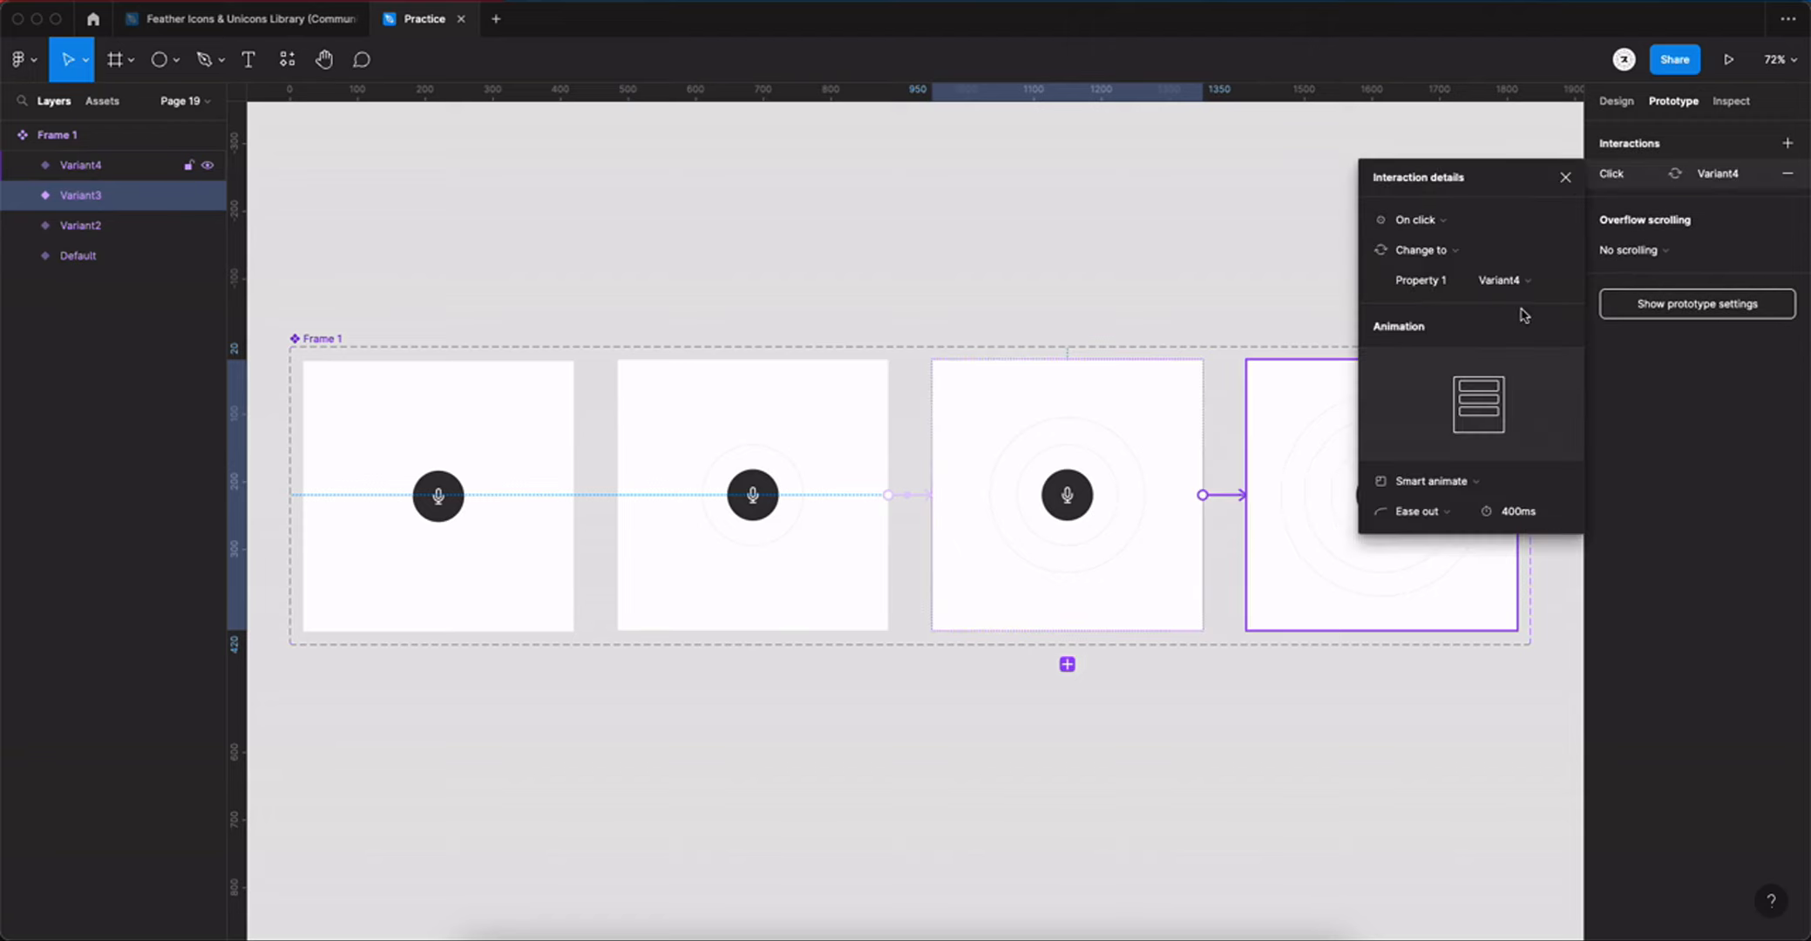
pyautogui.click(1416, 221)
pyautogui.click(1438, 455)
pyautogui.click(1521, 220)
pyautogui.write('1')
pyautogui.press('Return')
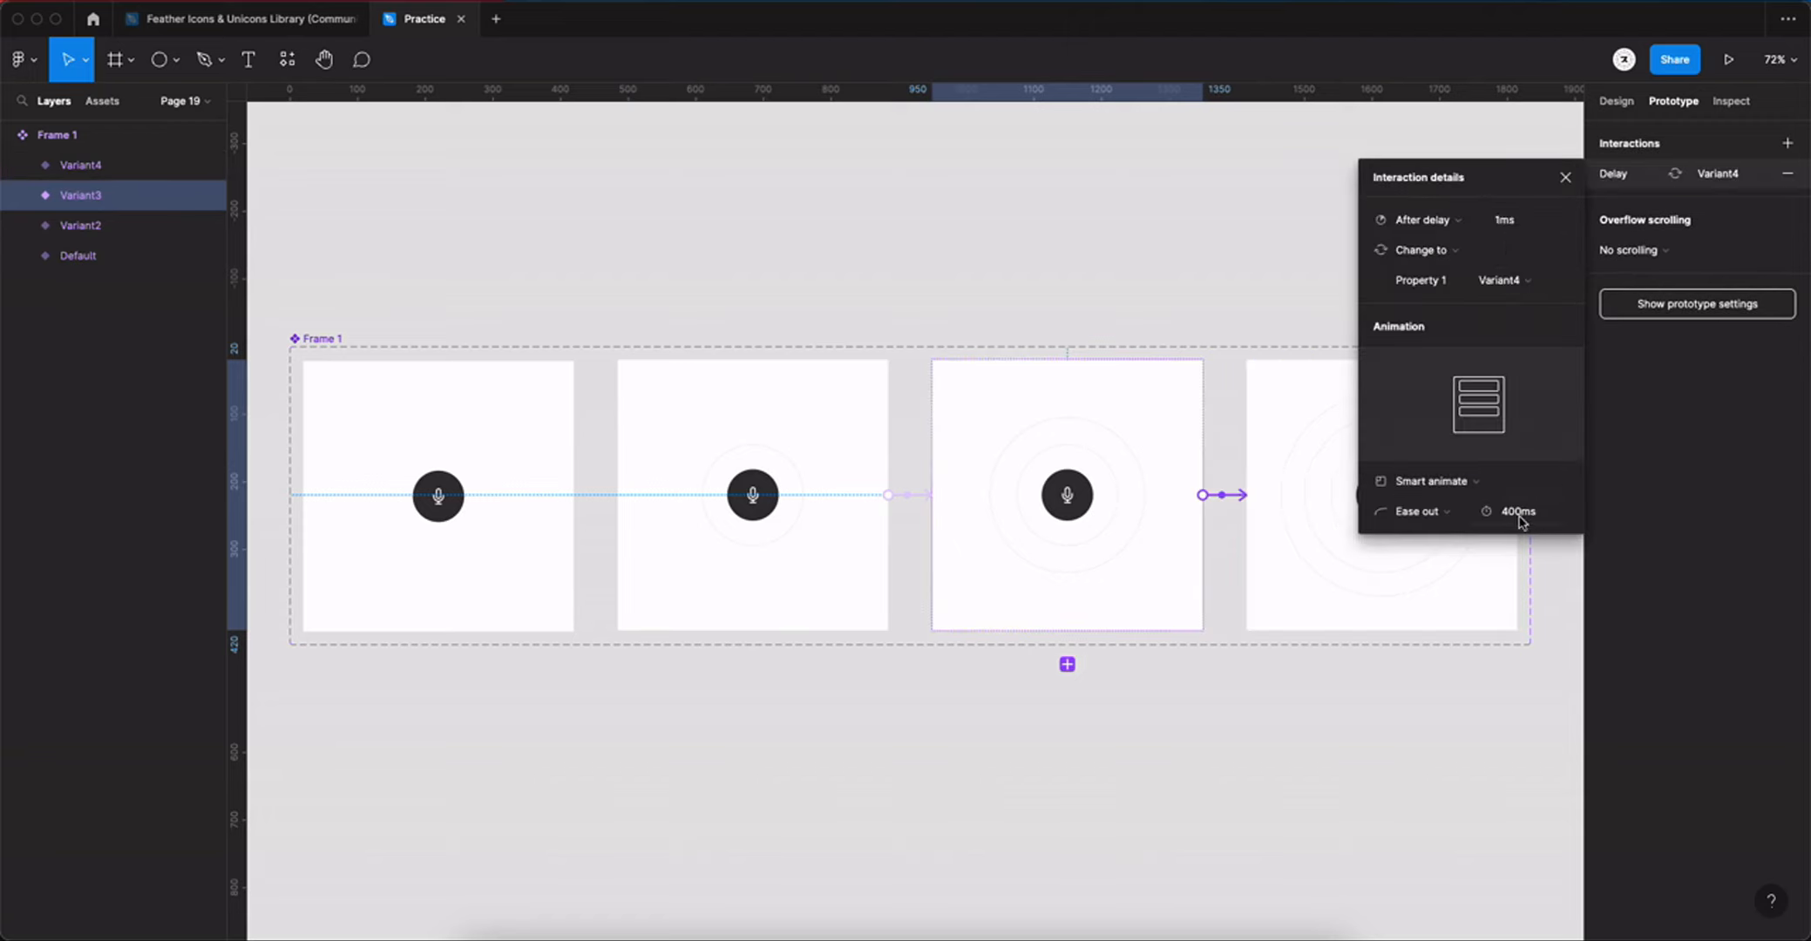
# Step: Connect Variant4 back to the Default variant with a 200 ms After delay trigger and an Instant transition
pyautogui.click(1374, 574)
pyautogui.moveTo(1517, 496); pyautogui.dragTo(507, 564)
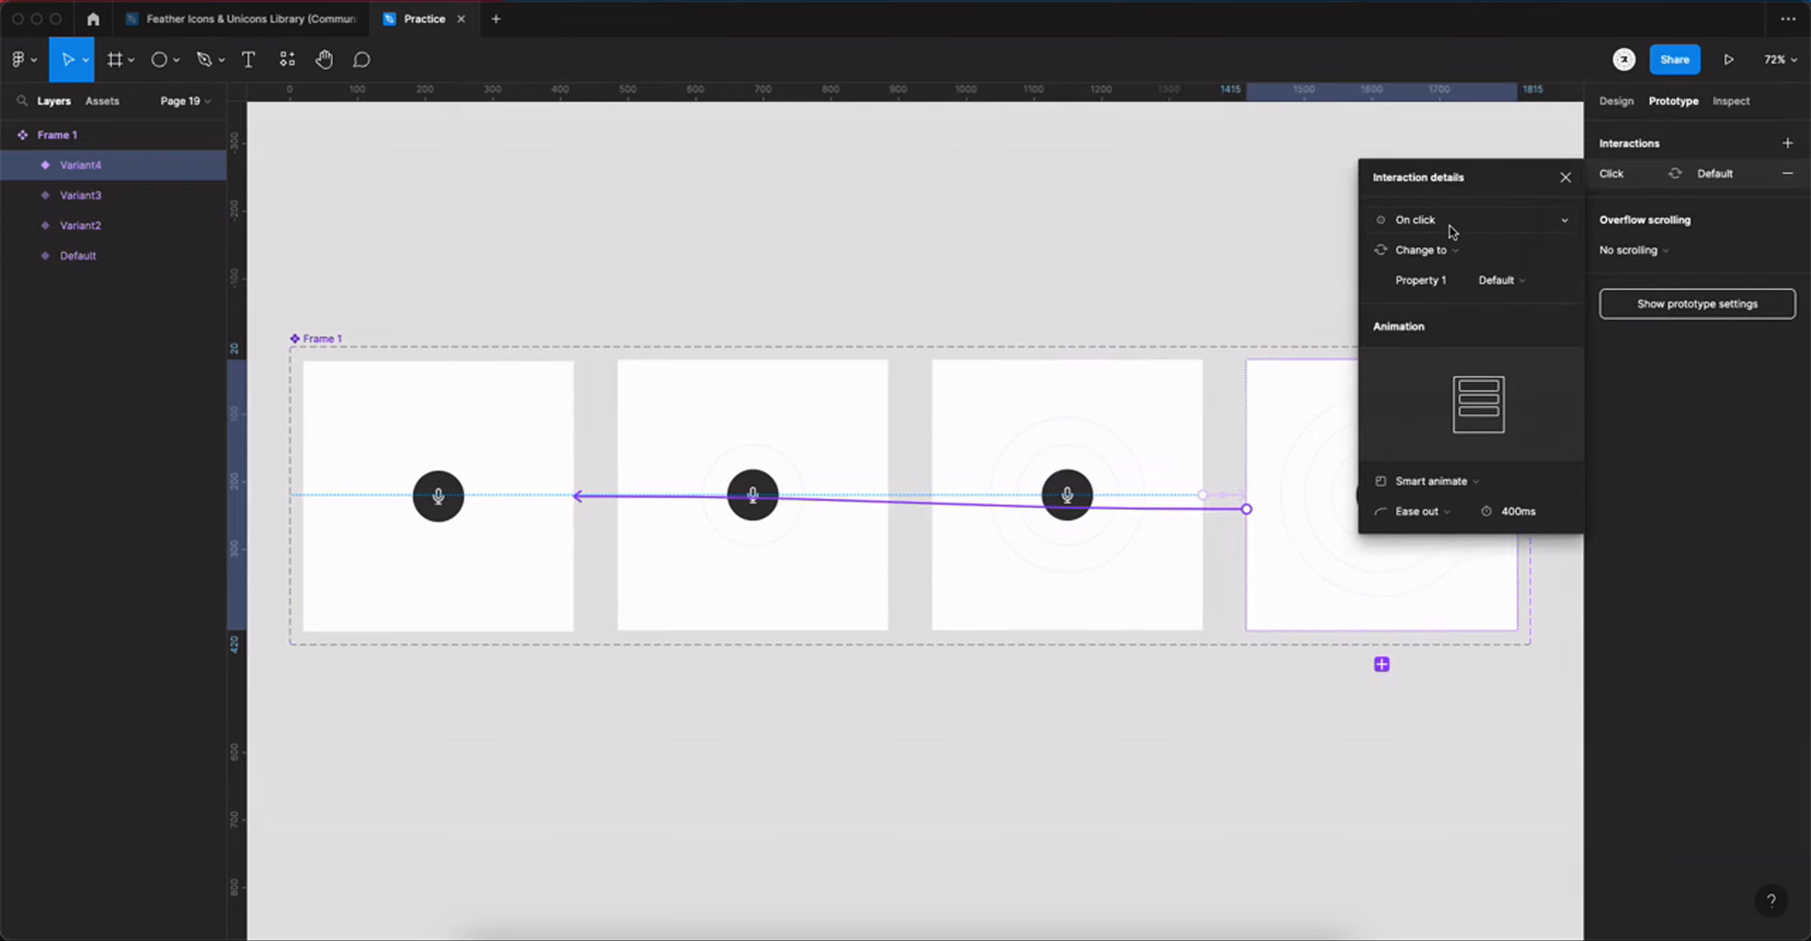
pyautogui.click(1451, 223)
pyautogui.click(1463, 459)
pyautogui.write('200')
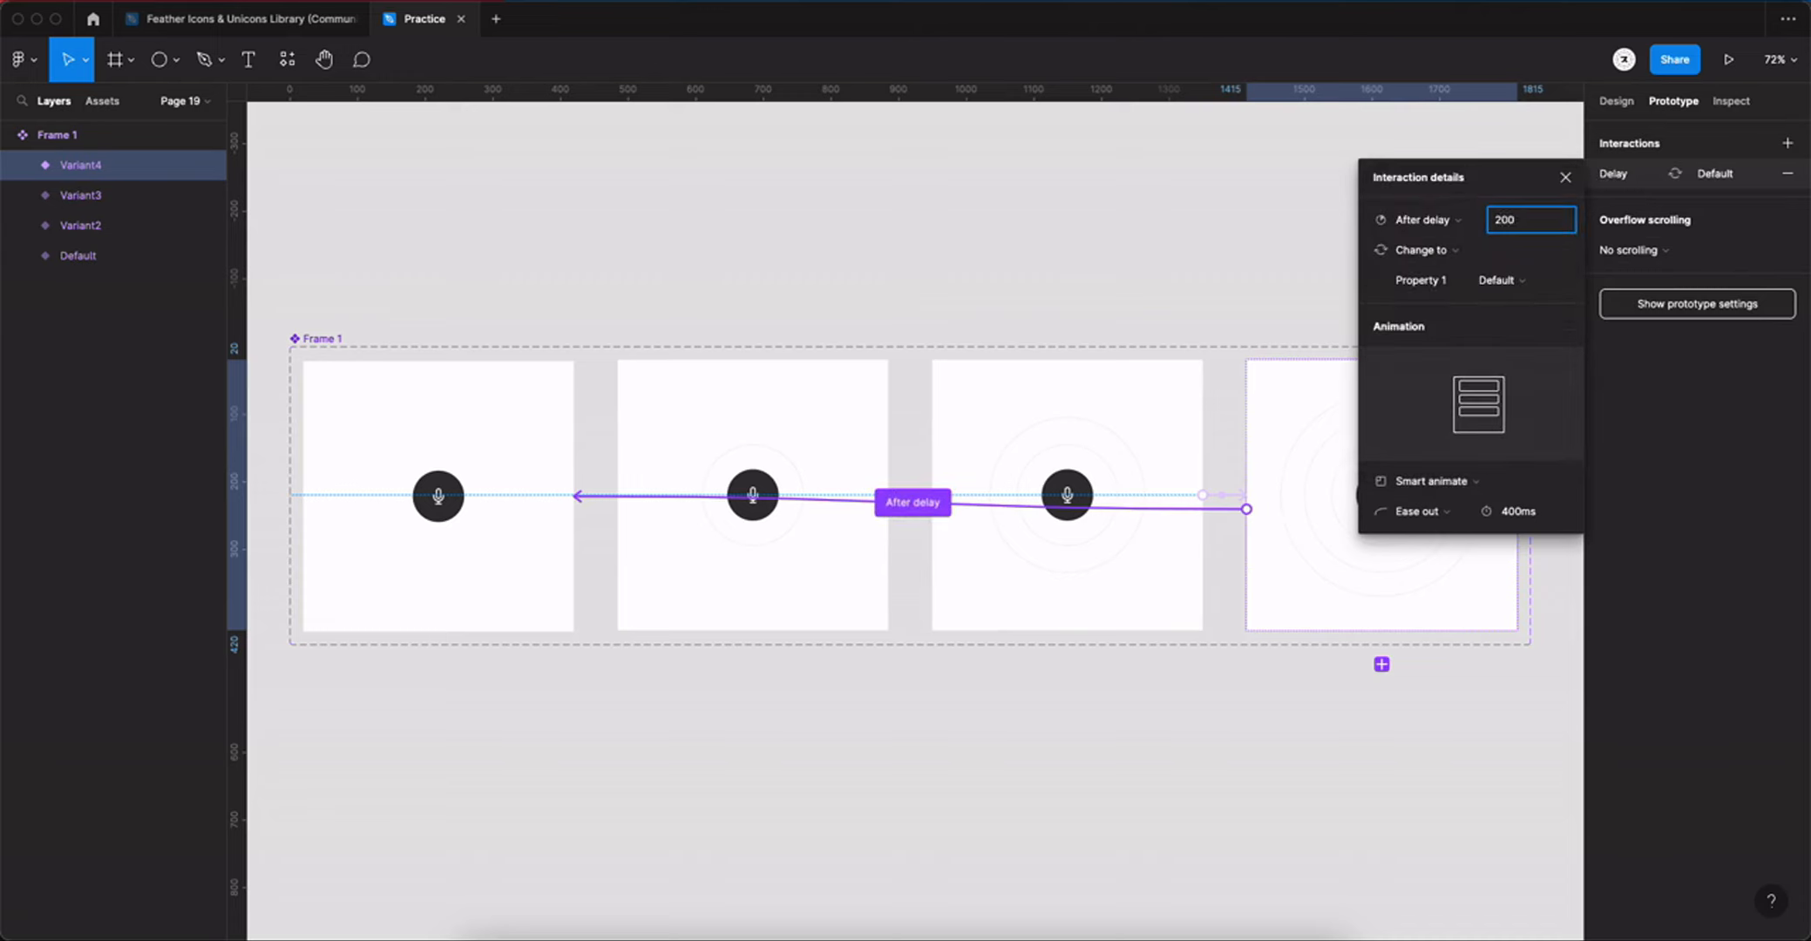
pyautogui.click(1436, 481)
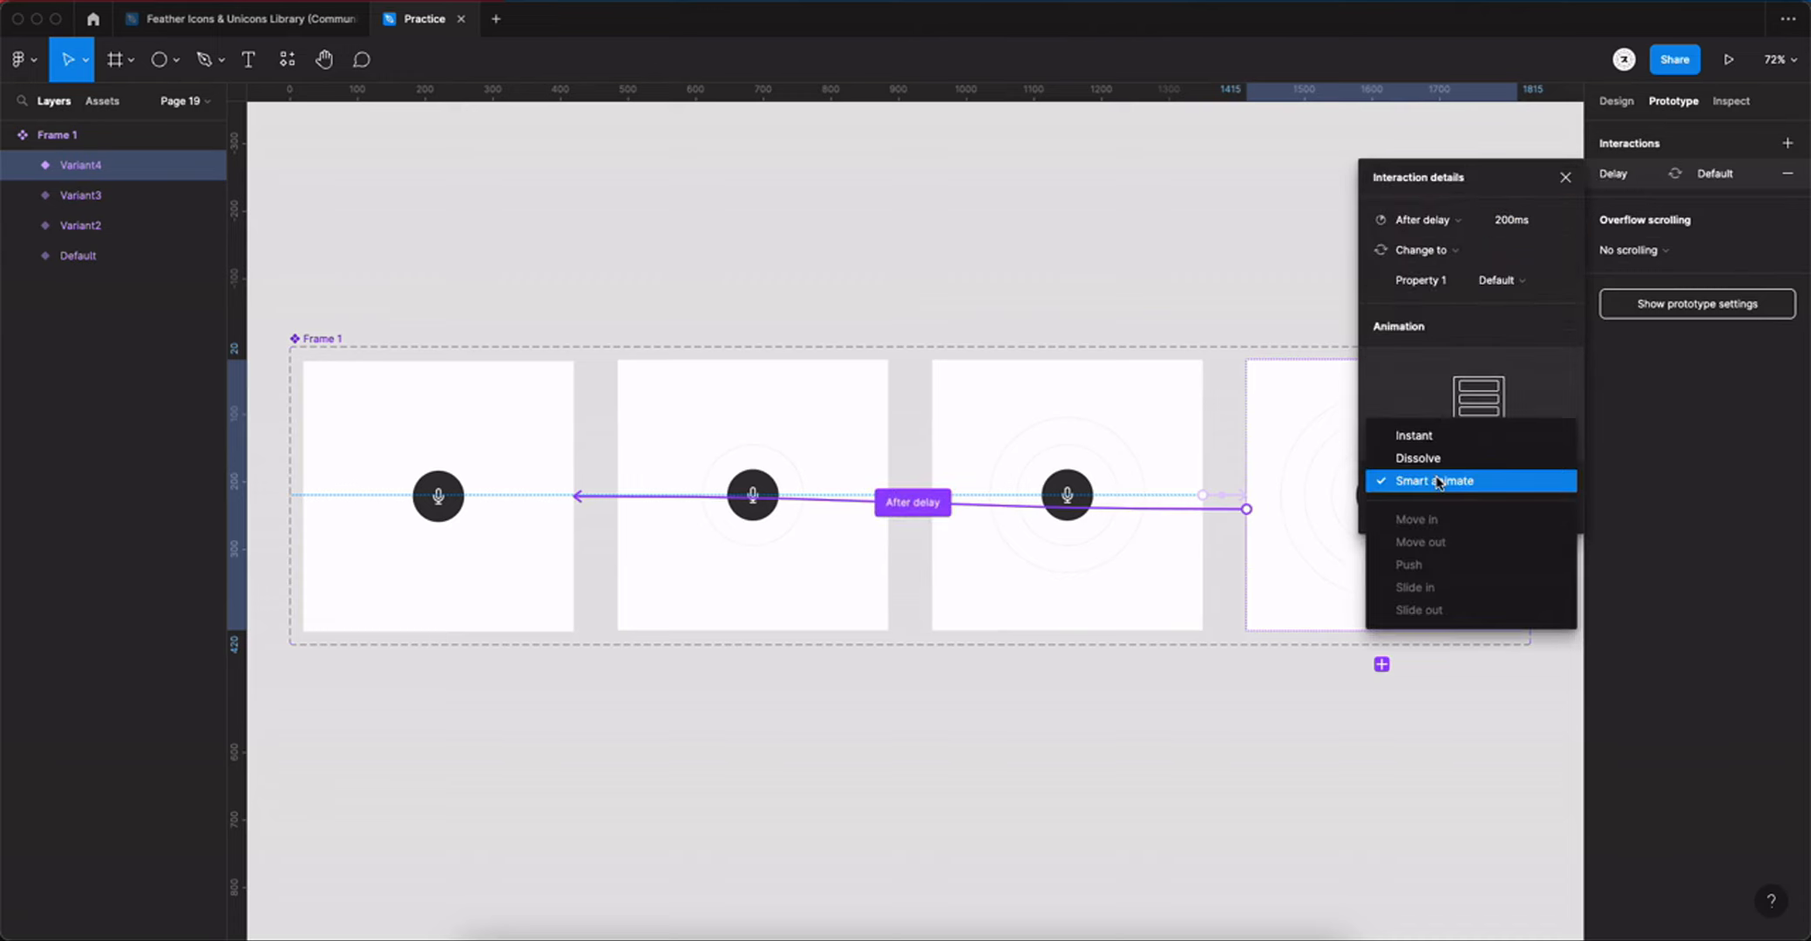
pyautogui.click(1411, 435)
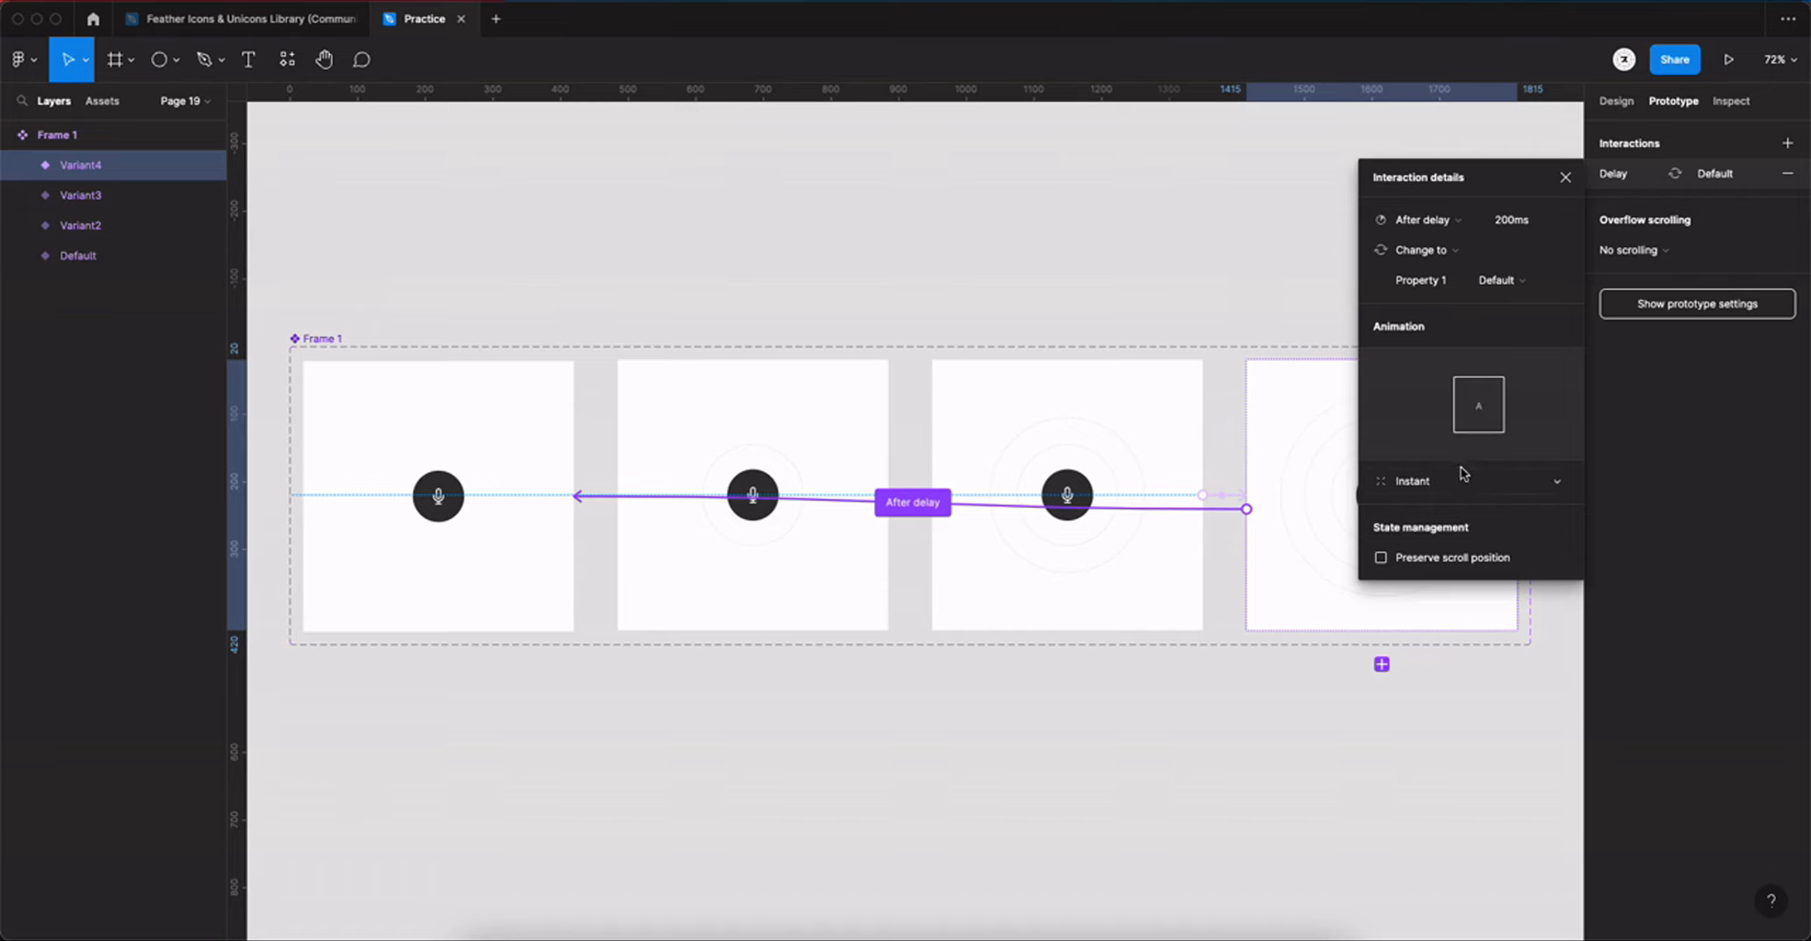
pyautogui.click(1256, 735)
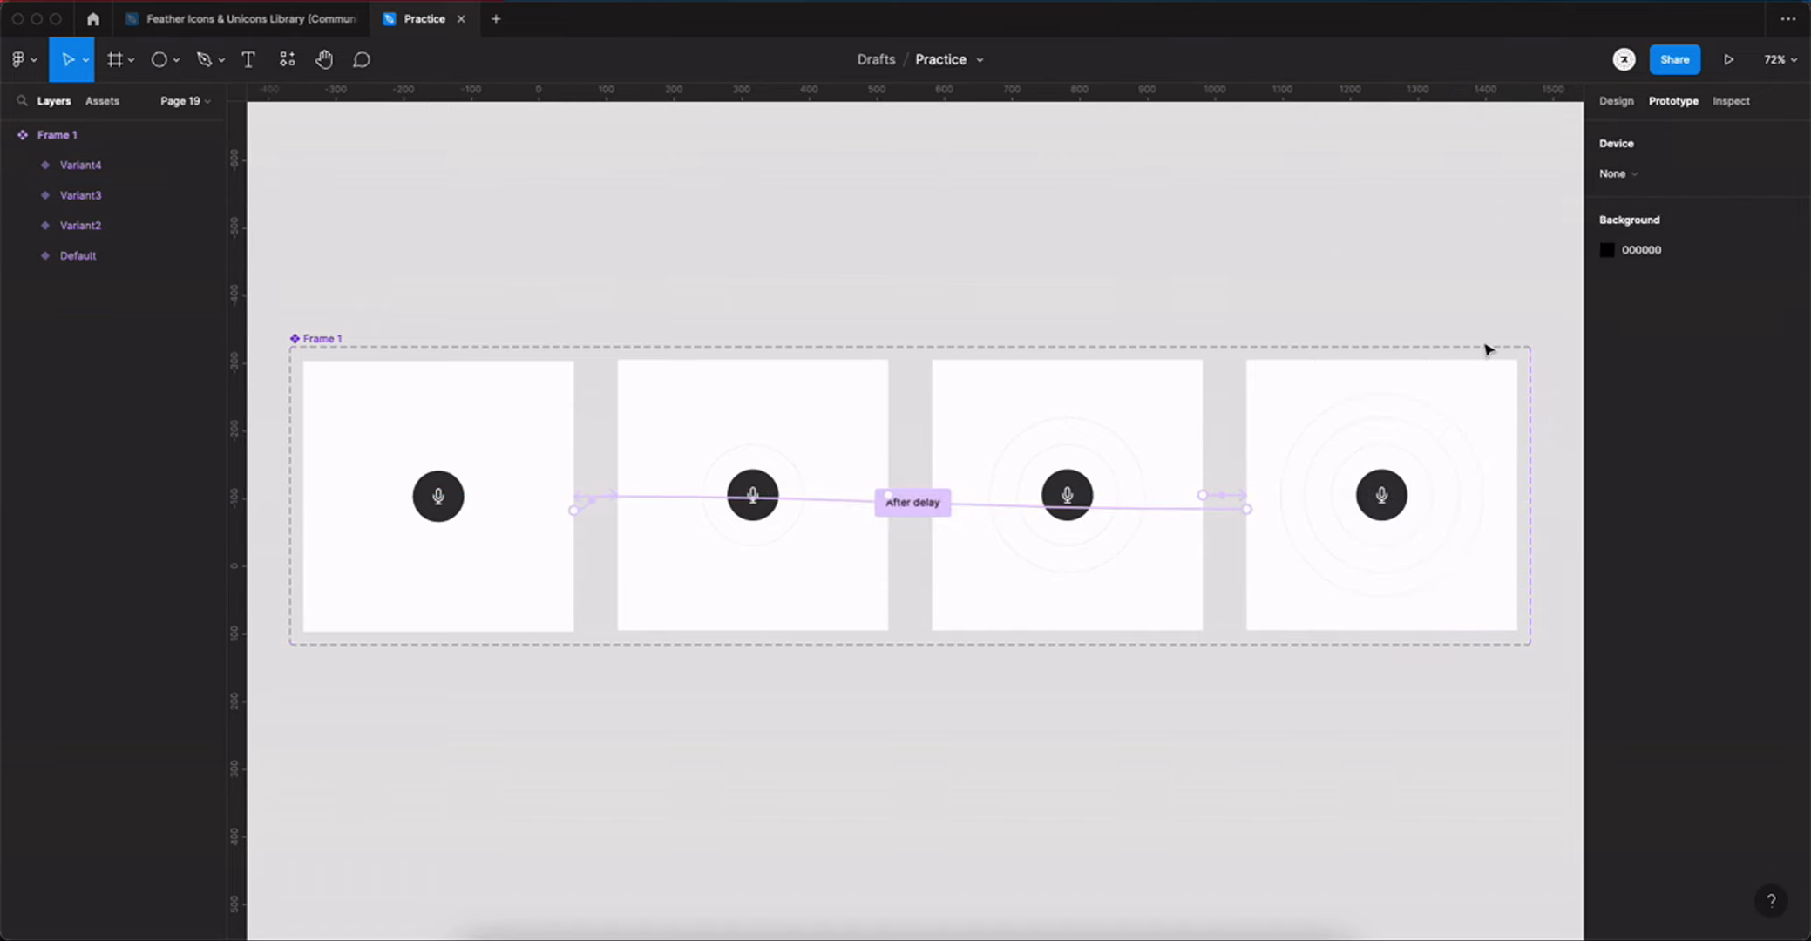
# Step: Draw a new frame below the component set and size it to 400 × 400
pyautogui.scroll(-5, 1115, 481)
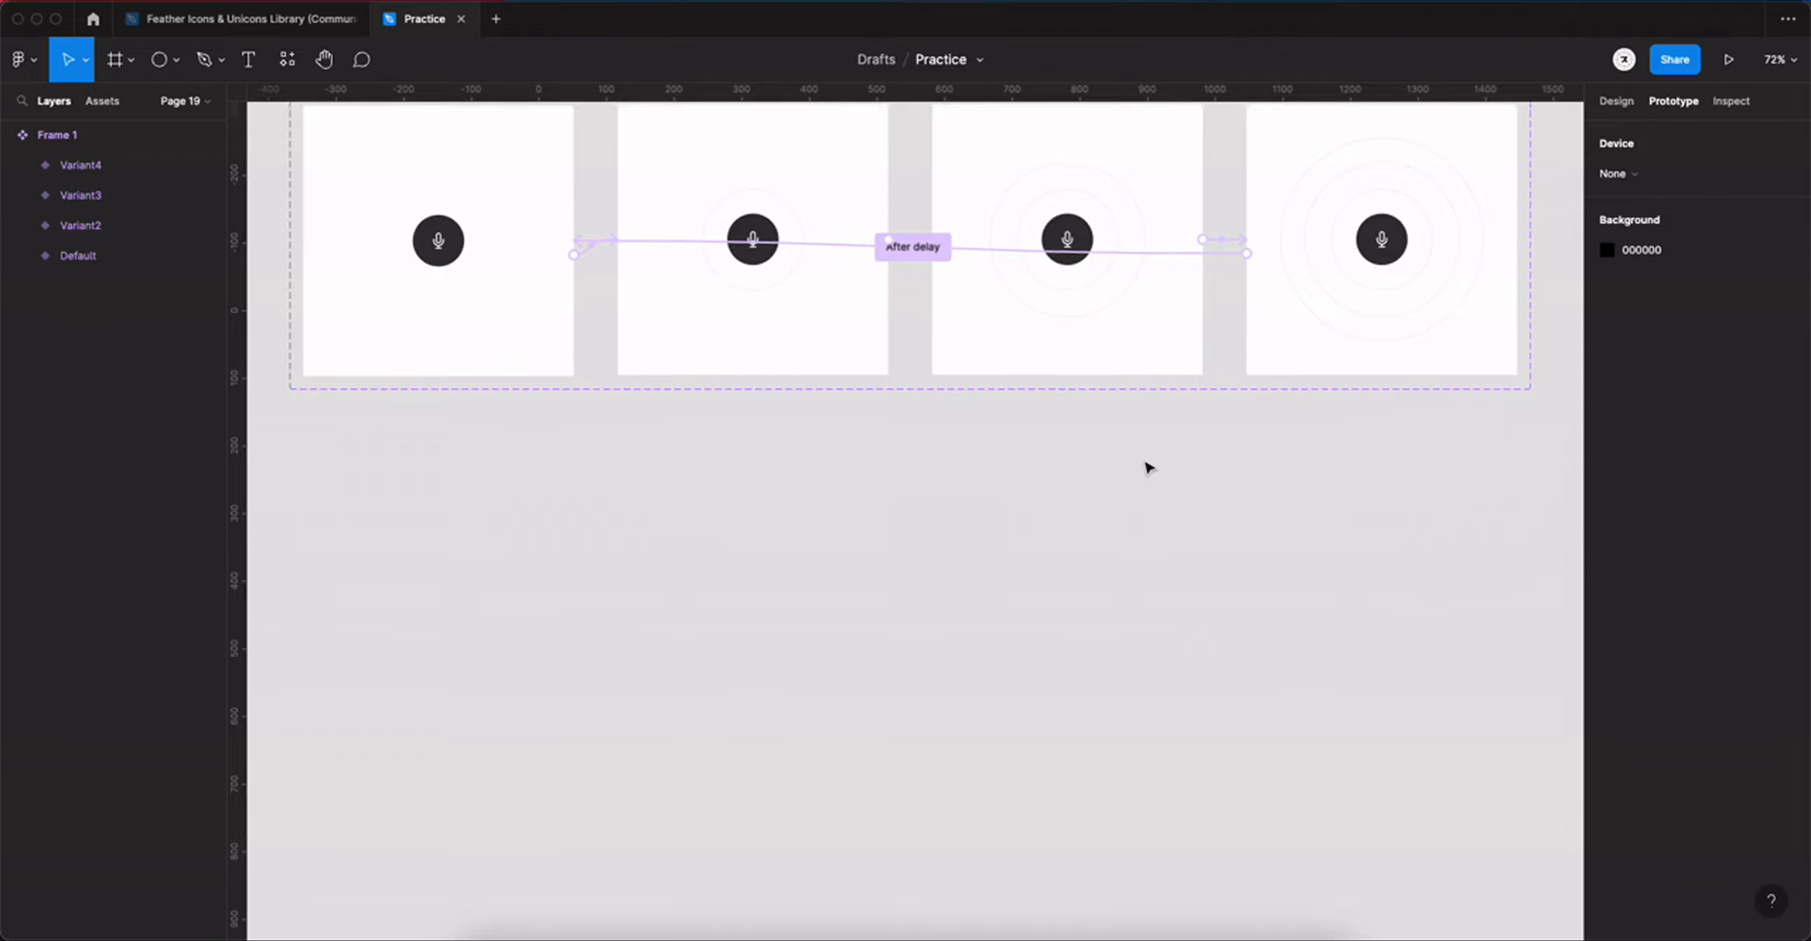
pyautogui.click(131, 59)
pyautogui.click(109, 103)
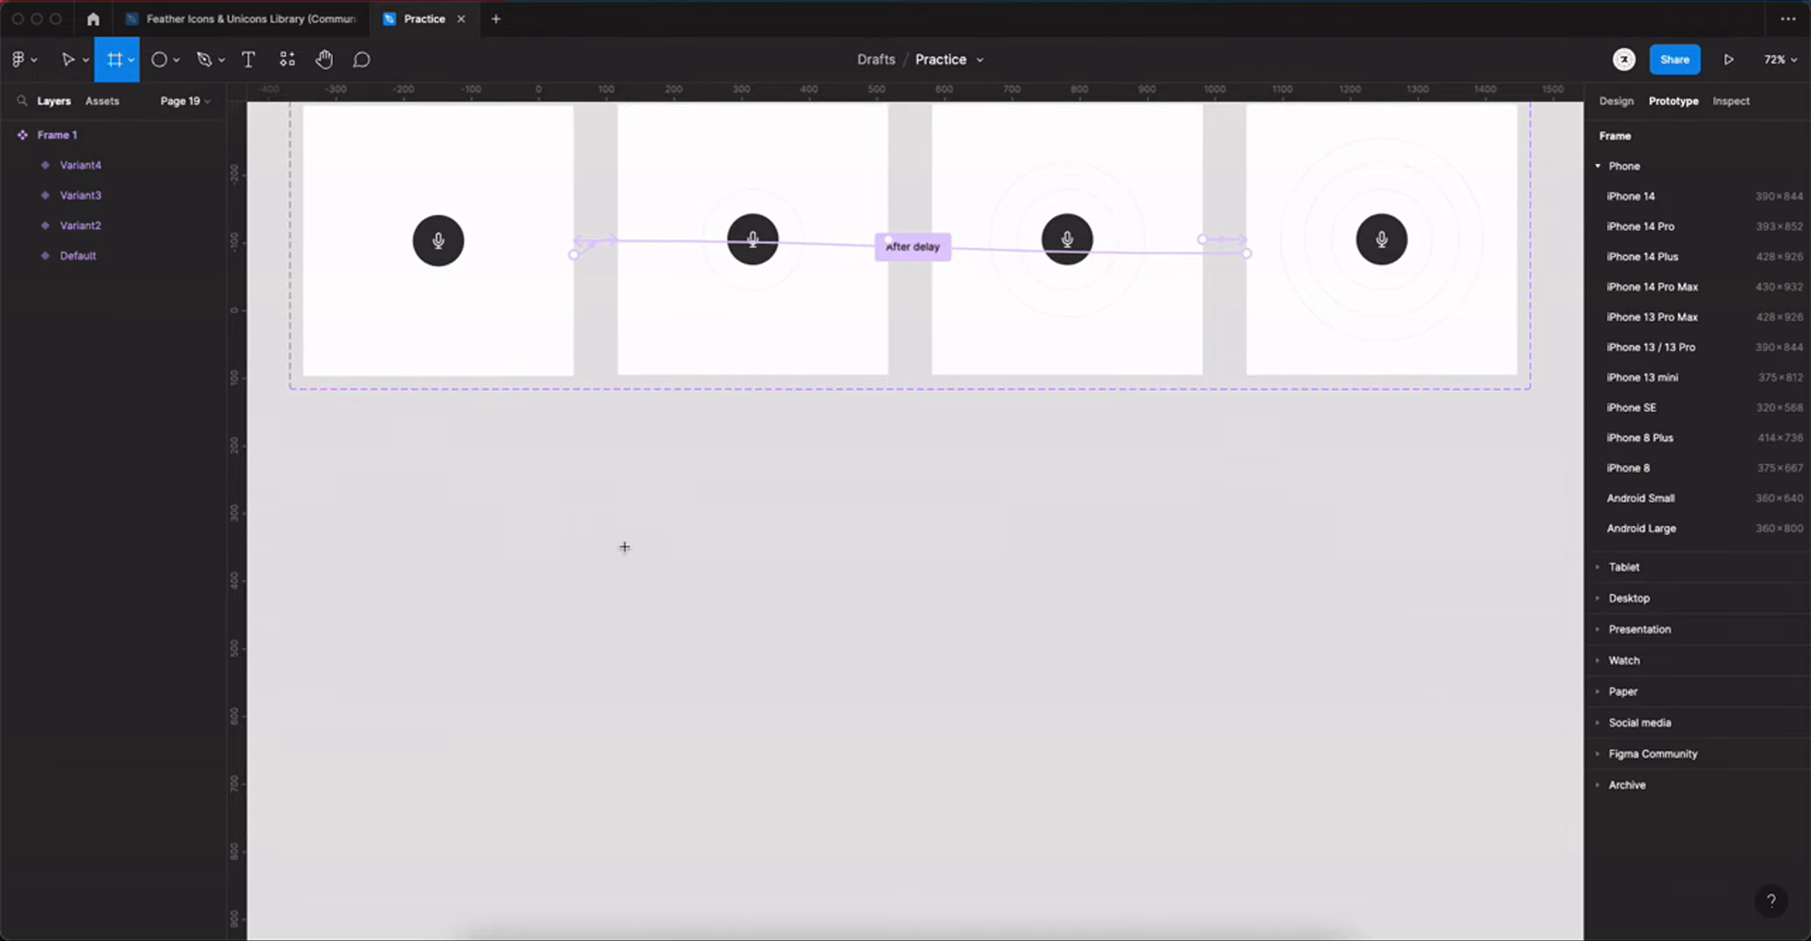
pyautogui.moveTo(711, 473); pyautogui.dragTo(1002, 685)
pyautogui.click(1622, 103)
pyautogui.click(1653, 249)
pyautogui.write('400')
pyautogui.press('Tab')
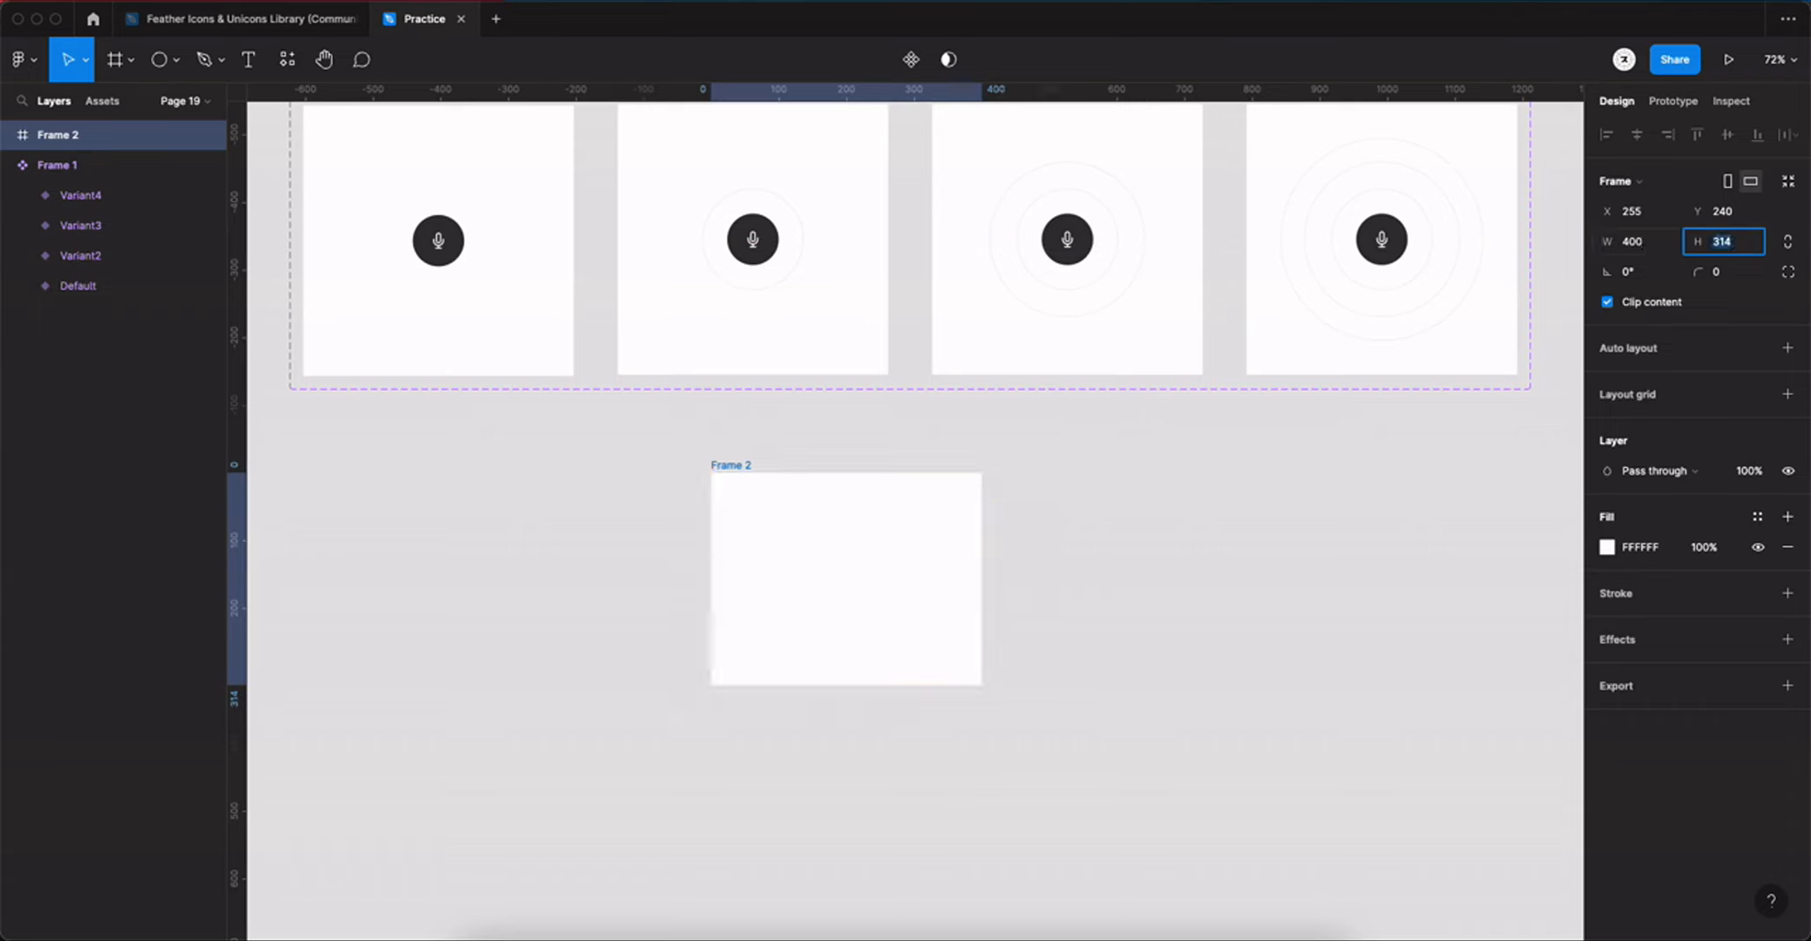
pyautogui.press('Return')
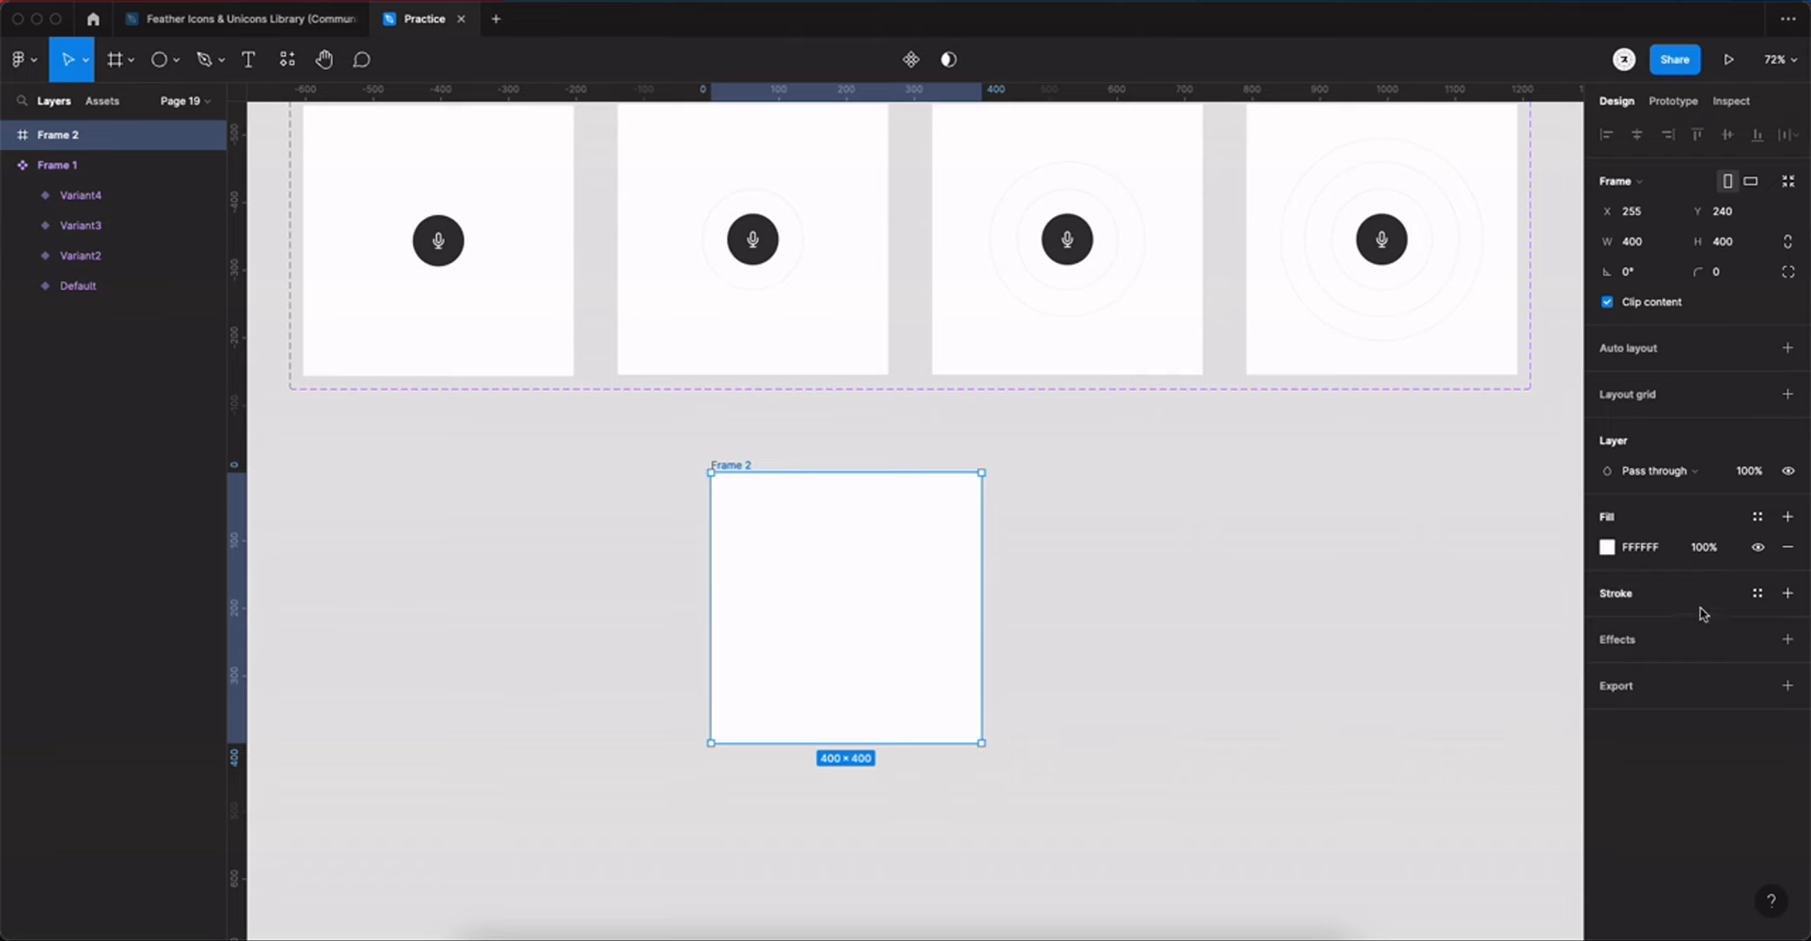
# Step: Change the new frame's fill to the pale cream color FAF0D6
pyautogui.click(1607, 547)
pyautogui.moveTo(1527, 647); pyautogui.dragTo(1322, 667)
pyautogui.click(1535, 608)
pyautogui.click(1522, 717)
pyautogui.moveTo(1522, 717); pyautogui.dragTo(1434, 717)
pyautogui.moveTo(1398, 477); pyautogui.dragTo(1390, 480)
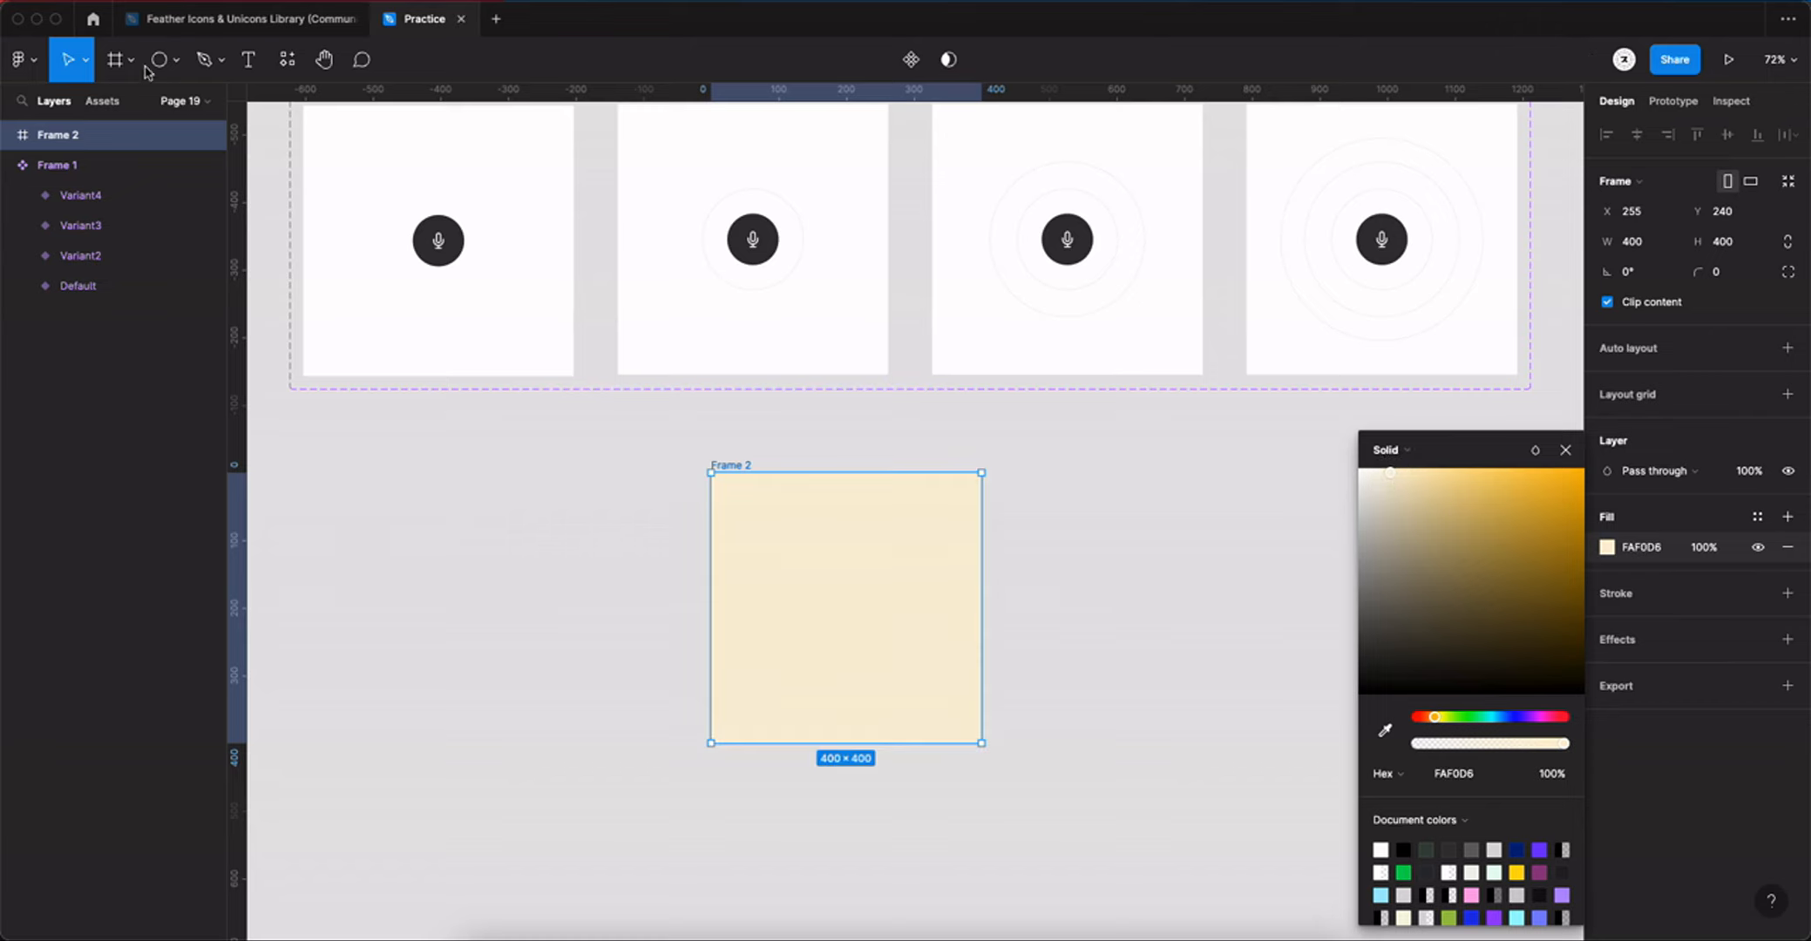
# Step: Draw a circle about 326 × 326 in Frame 2 and move it against the frame's top edge, overlapping its right edge
pyautogui.click(174, 60)
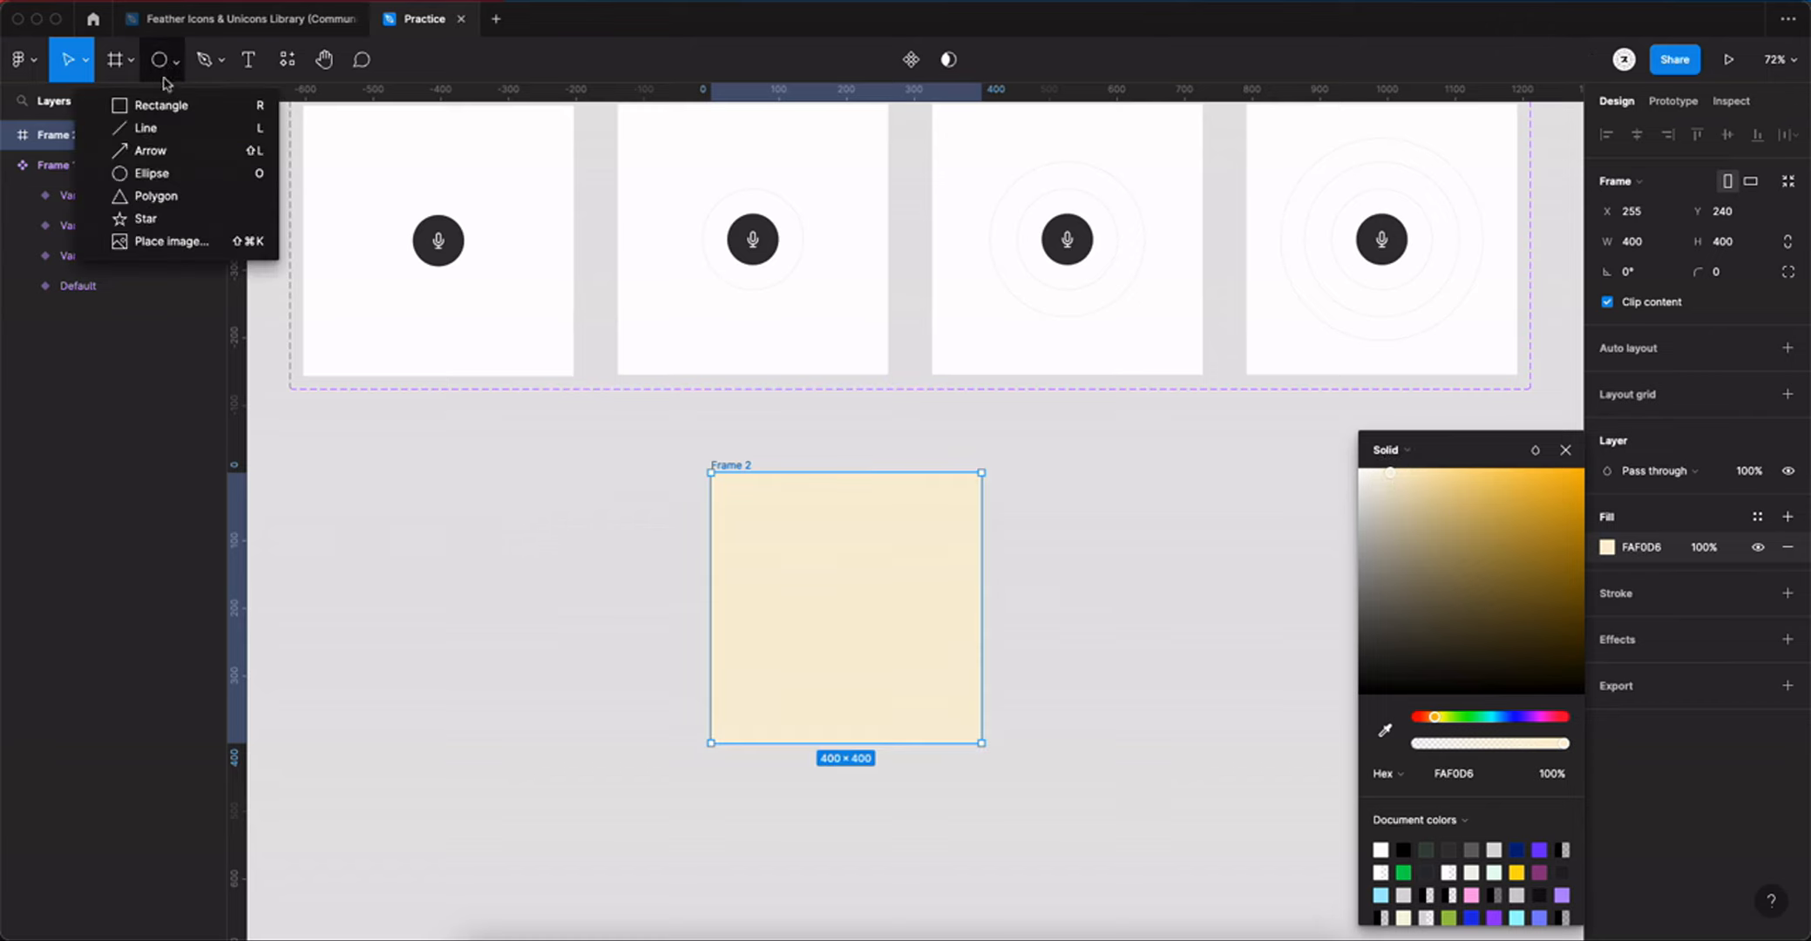
pyautogui.click(151, 177)
pyautogui.click(1565, 449)
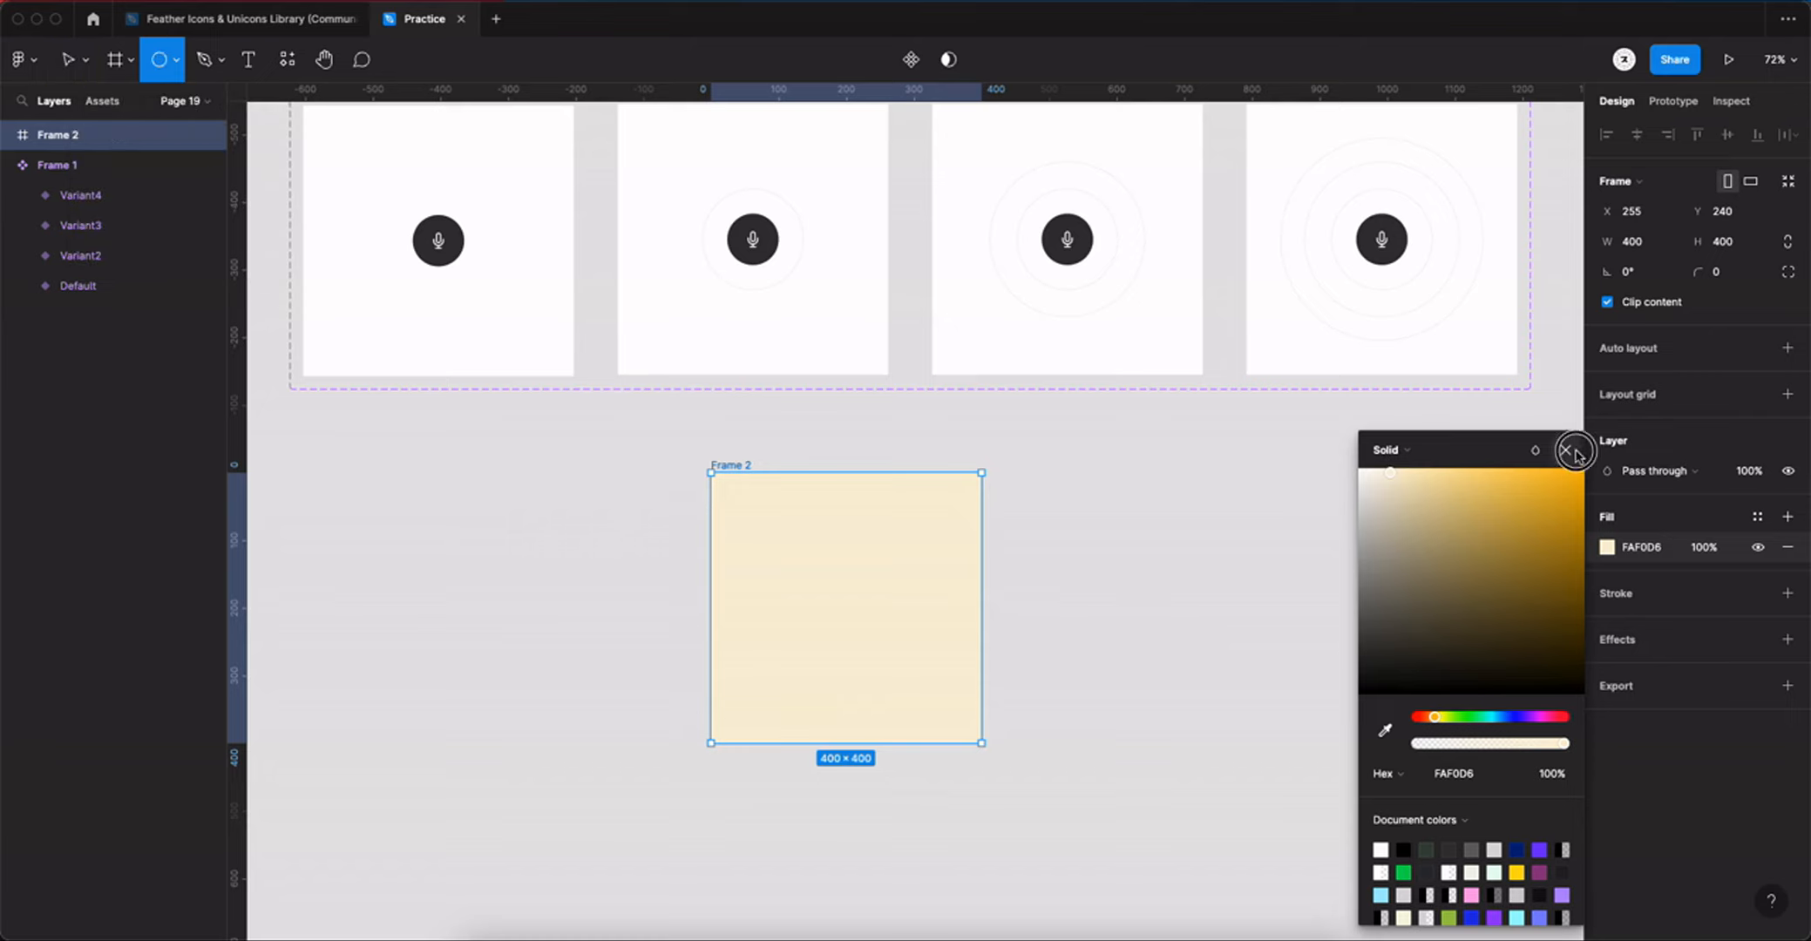
pyautogui.moveTo(832, 509); pyautogui.dragTo(1055, 703)
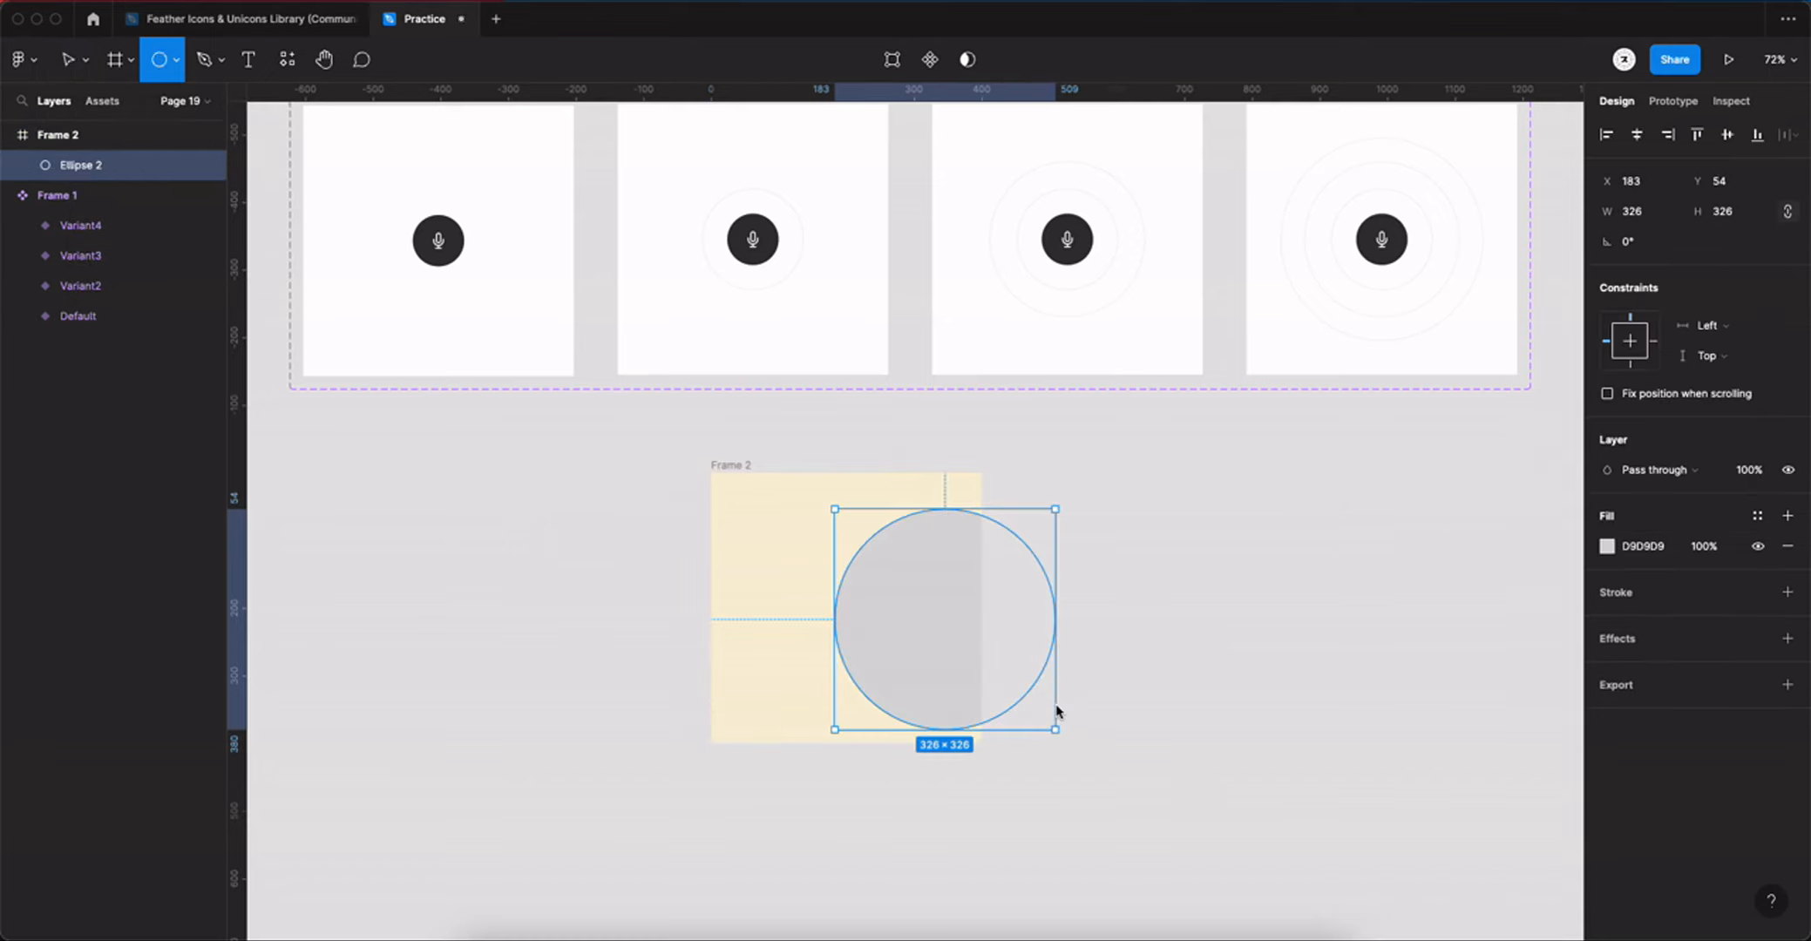
pyautogui.moveTo(946, 634); pyautogui.dragTo(944, 607)
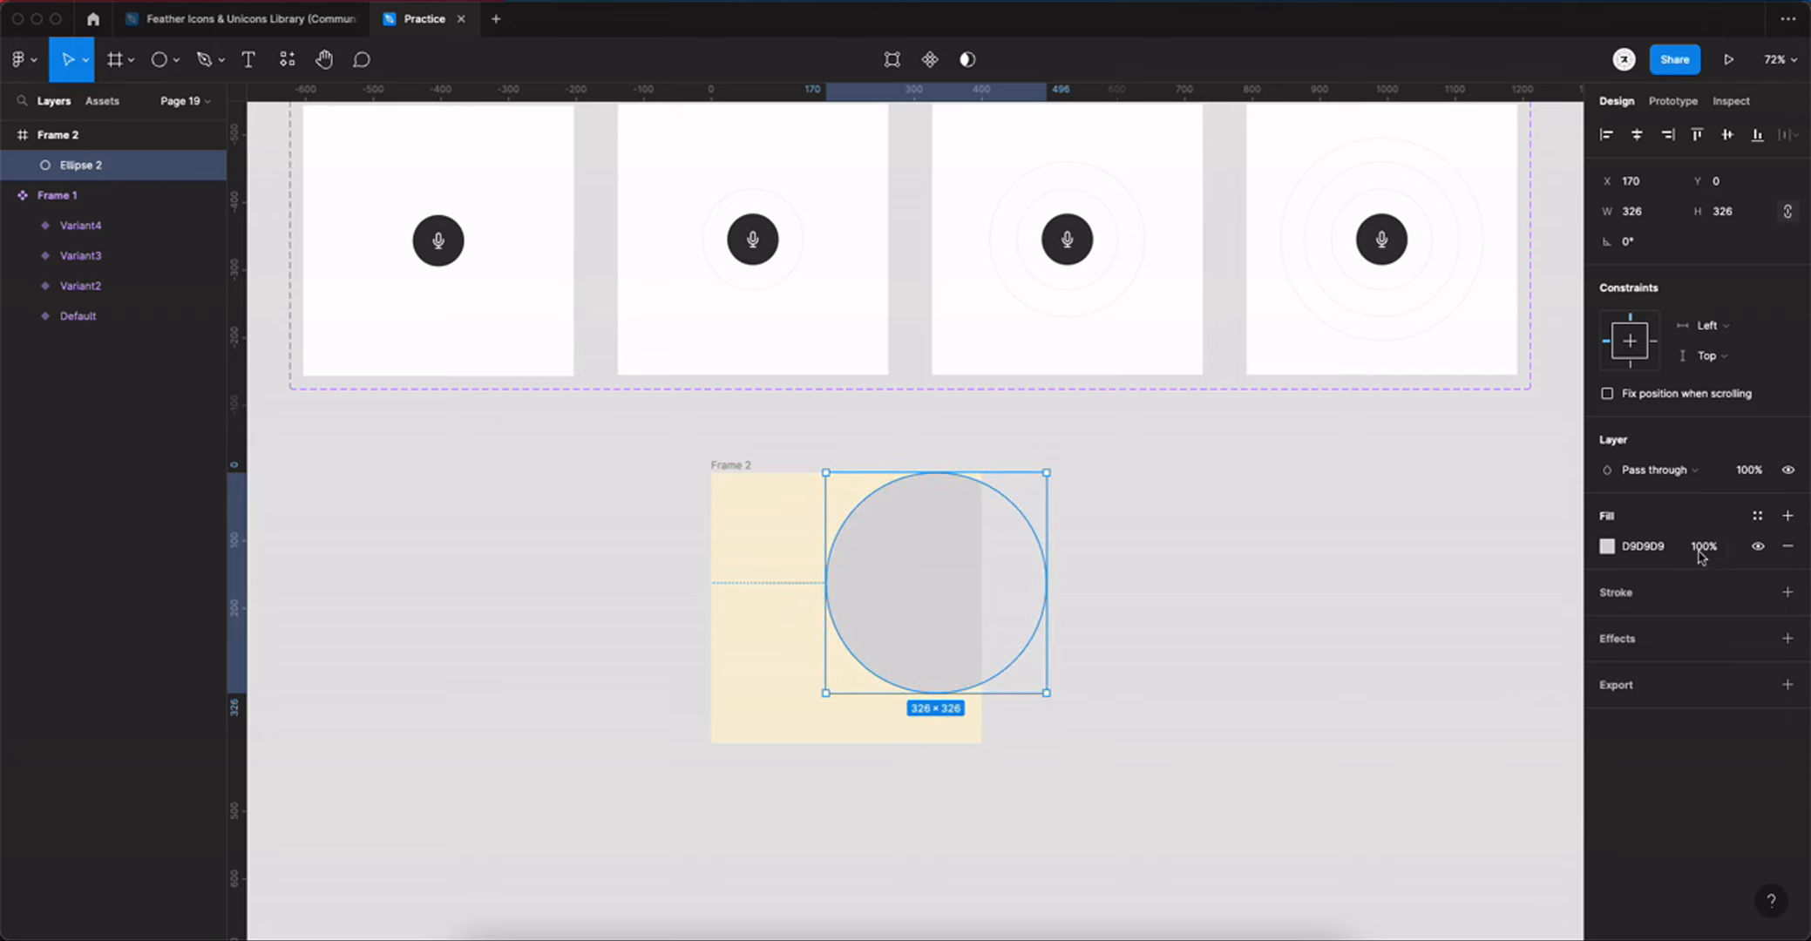
# Step: Fill the large circle with light green A3EB81 and shift it right so only its left half lies within the frame
pyautogui.click(1606, 546)
pyautogui.moveTo(1414, 719); pyautogui.dragTo(1458, 717)
pyautogui.moveTo(1359, 501); pyautogui.dragTo(1460, 486)
pyautogui.moveTo(934, 574); pyautogui.dragTo(978, 585)
# Step: Duplicate the green circle, scale the copy to about 174 × 174 and place it over the frame's bottom-left corner
pyautogui.keyDown('alt'); pyautogui.moveTo(978, 586); pyautogui.dragTo(625, 704); pyautogui.keyUp('alt')
pyautogui.keyDown('alt'); pyautogui.moveTo(861, 573); pyautogui.dragTo(814, 627); pyautogui.keyUp('alt')
pyautogui.click(756, 688)
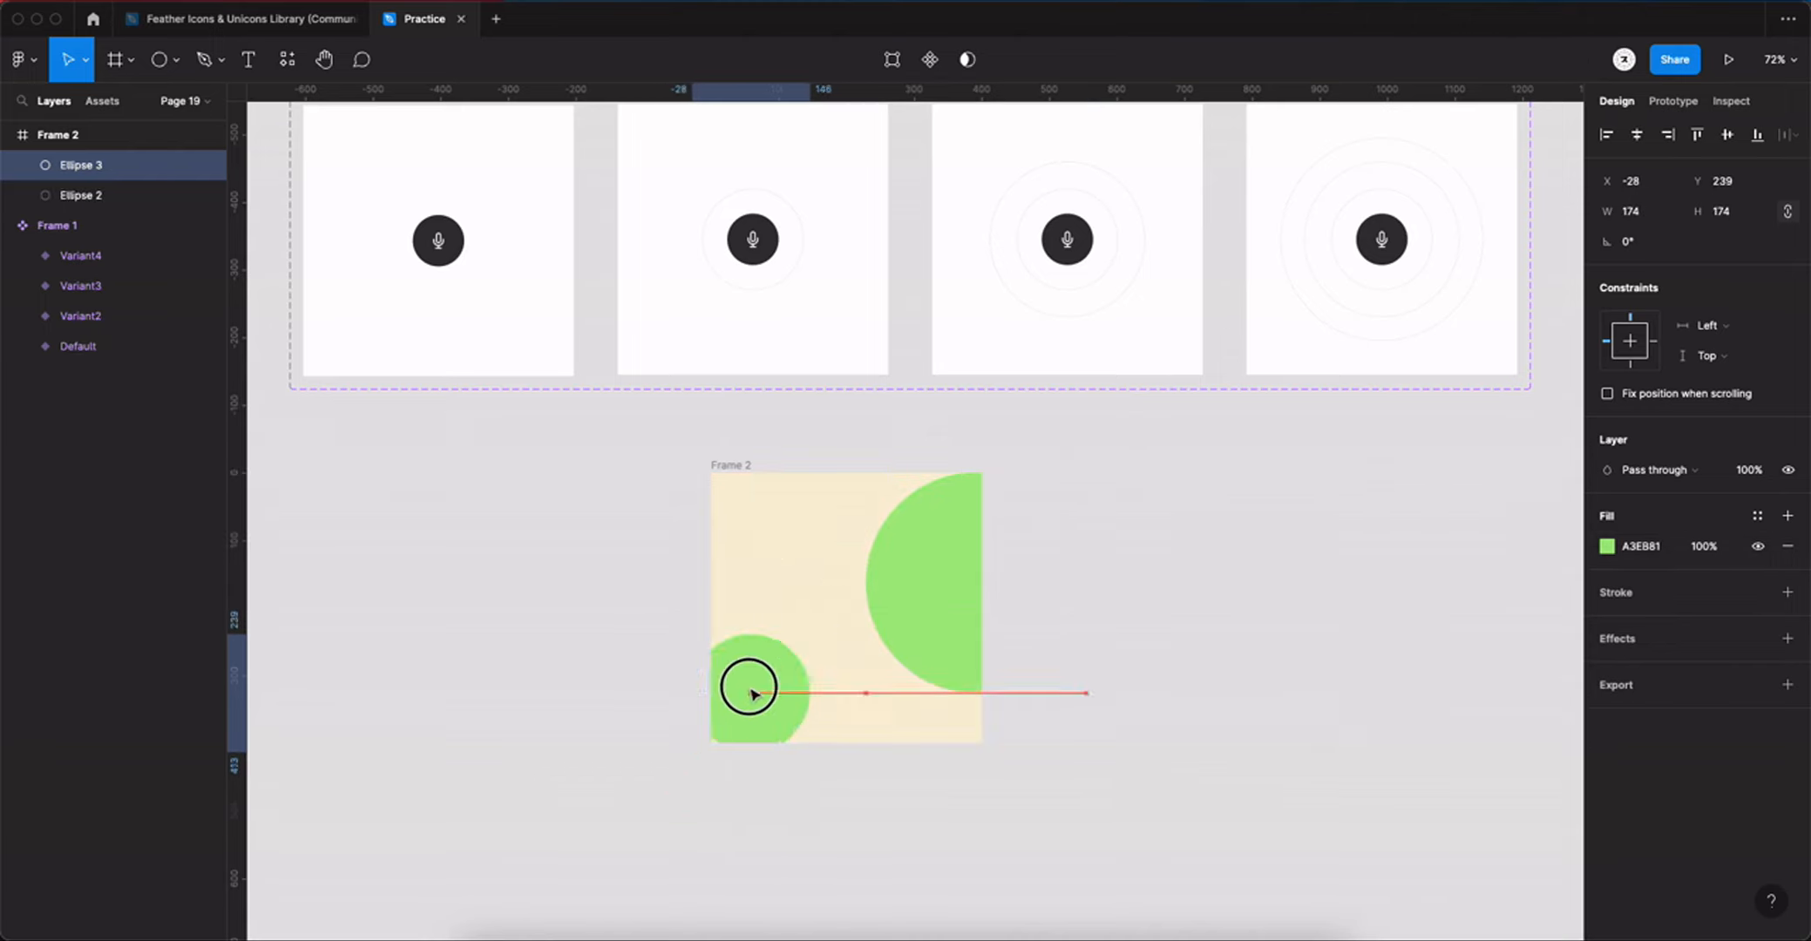
pyautogui.moveTo(758, 690); pyautogui.dragTo(725, 712)
# Step: Change the smaller circle's fill to light blue 87CCF3
pyautogui.click(1608, 547)
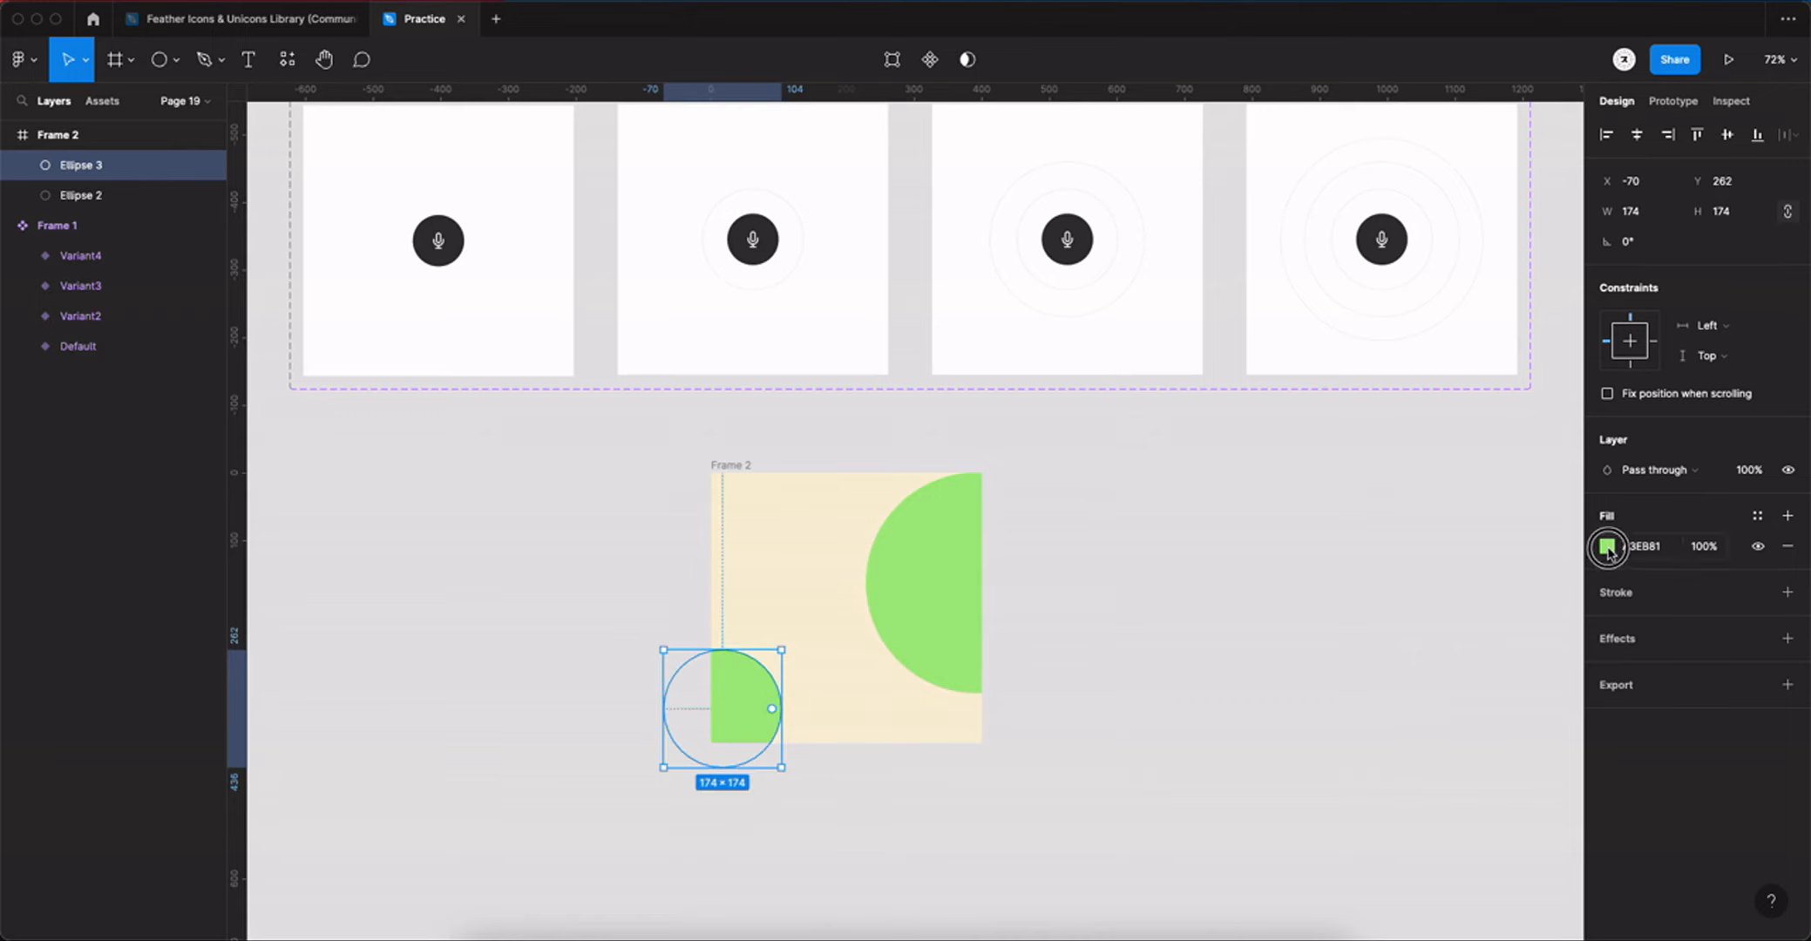
pyautogui.click(1458, 480)
pyautogui.moveTo(1456, 718); pyautogui.dragTo(1500, 724)
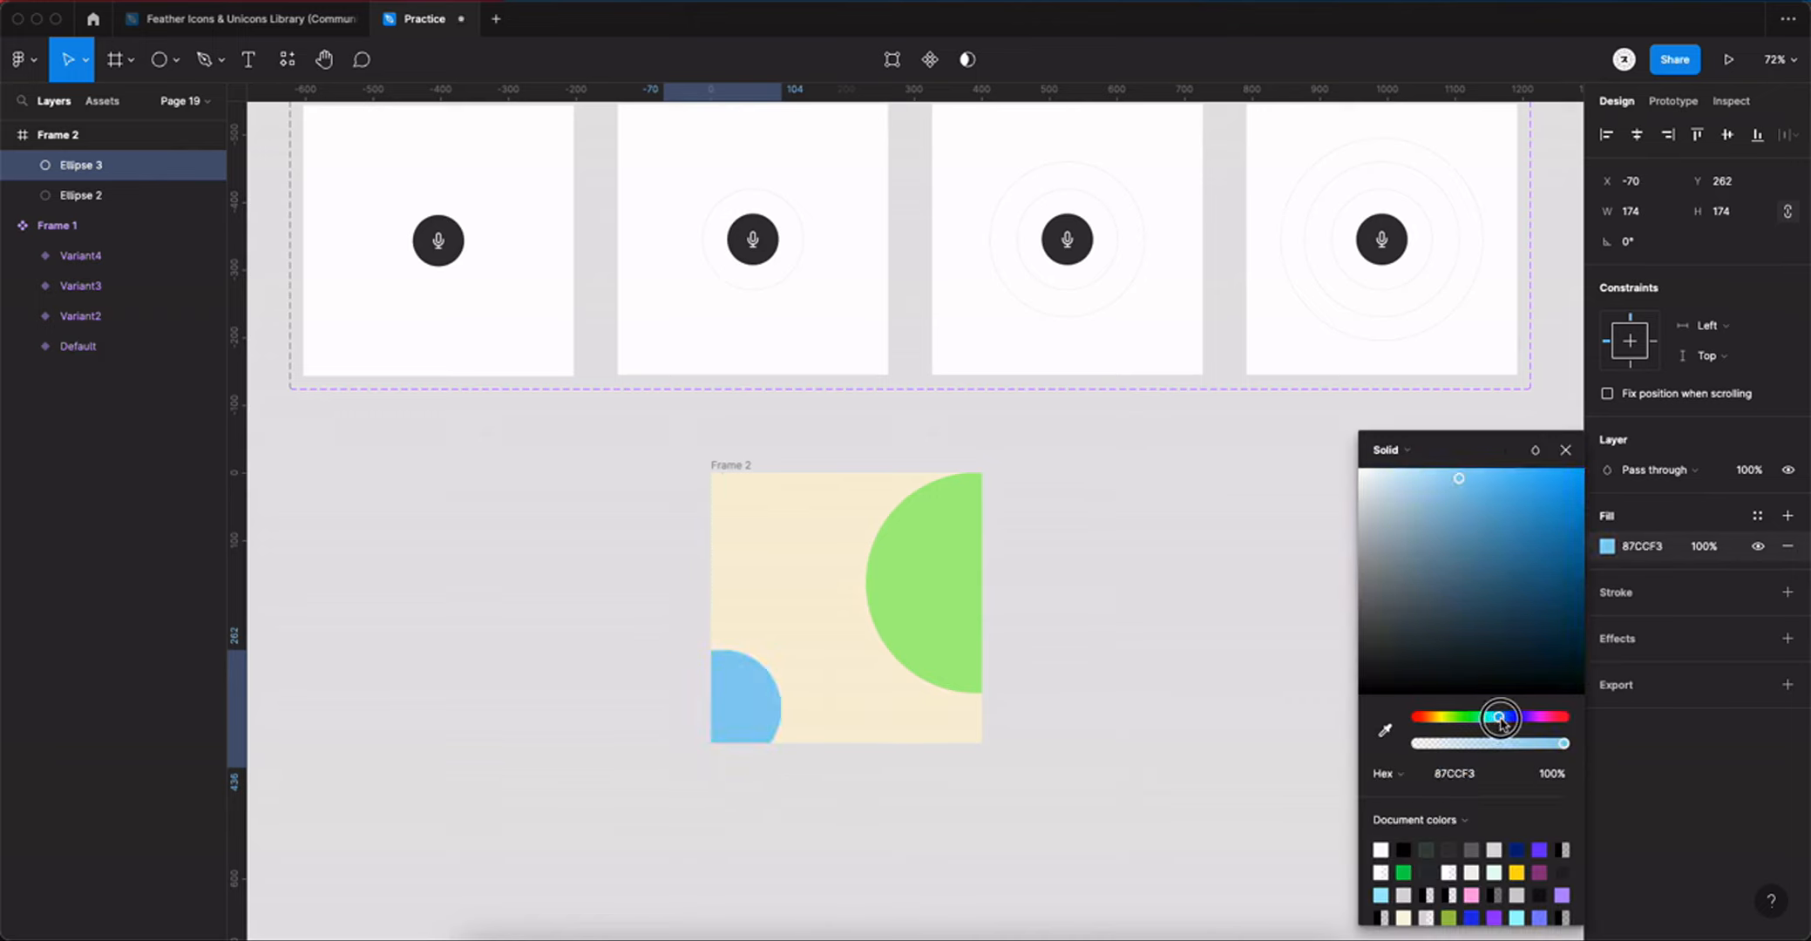
pyautogui.click(1568, 450)
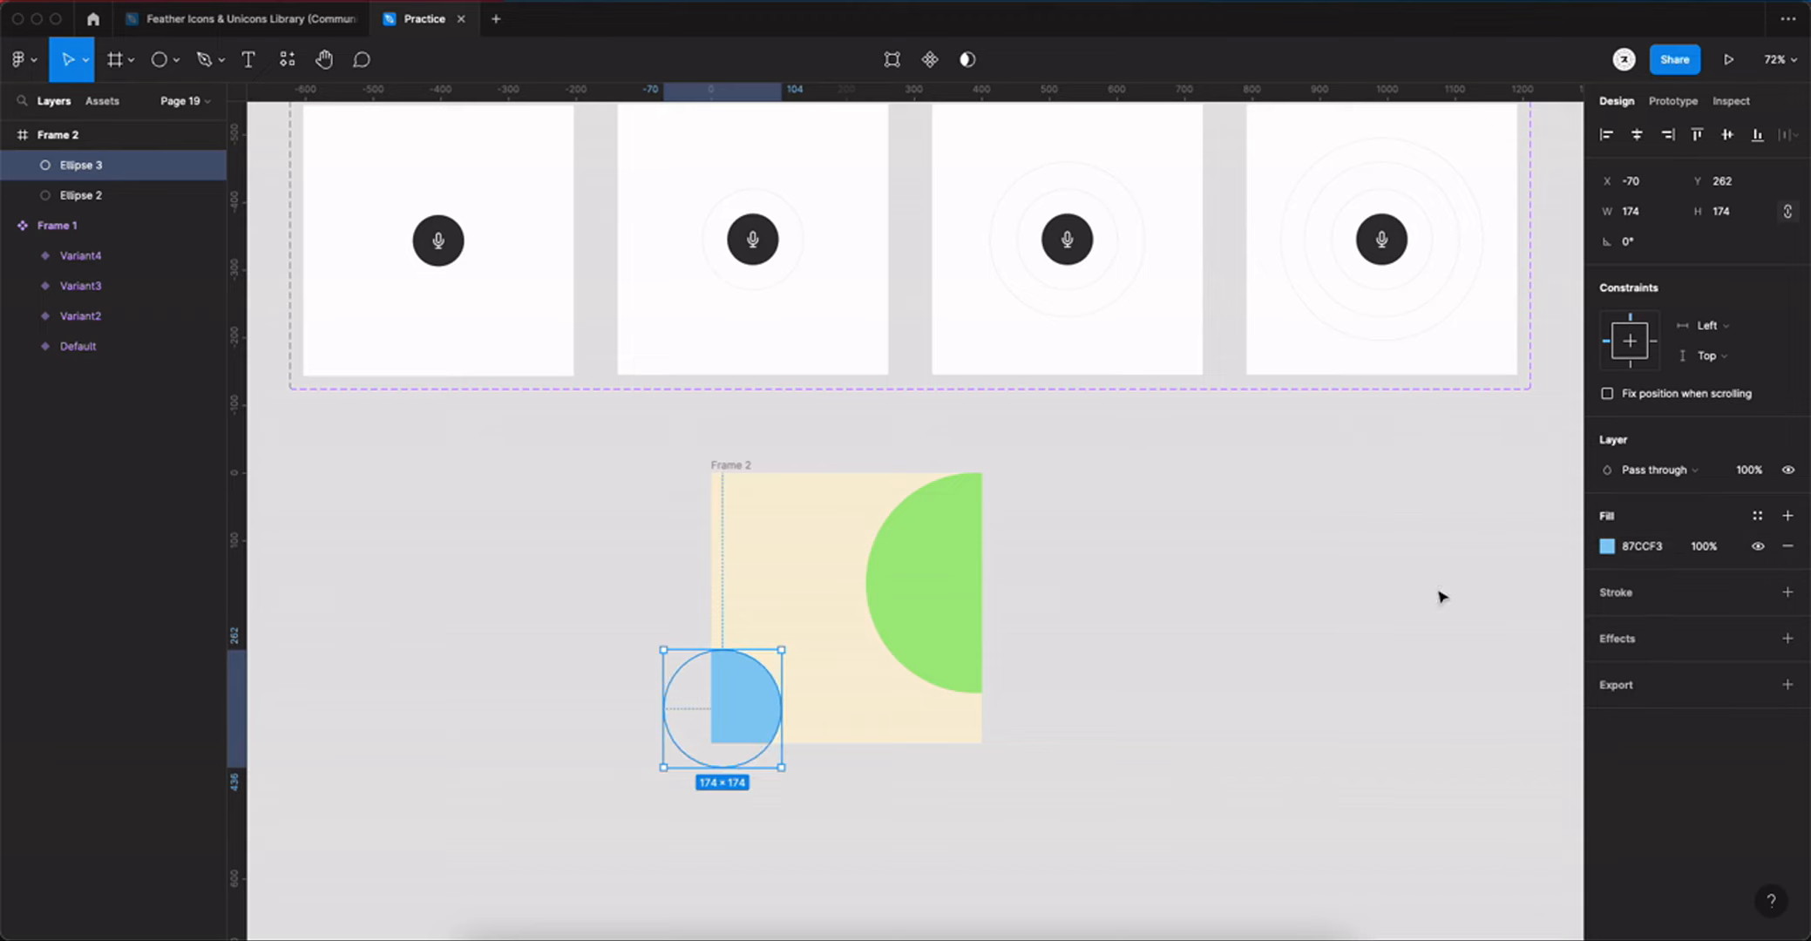
# Step: Insert an instance of the microphone component from the Page 19 local components into Frame 2
pyautogui.click(102, 102)
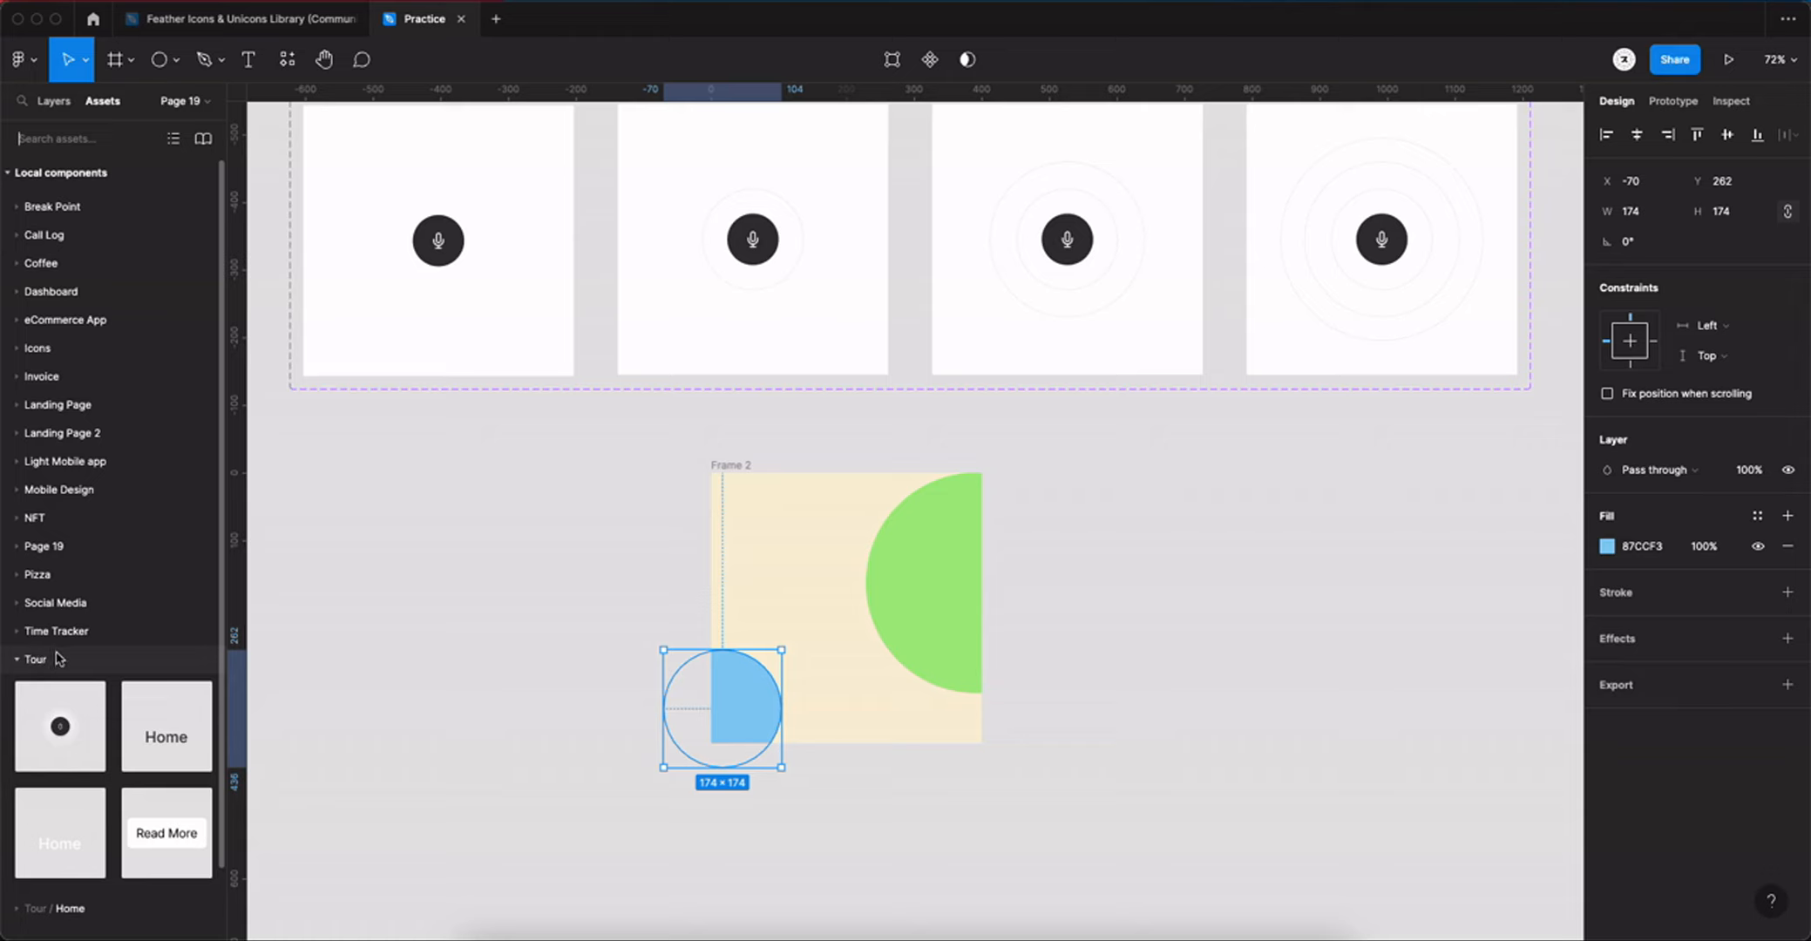
pyautogui.scroll(-2, 56, 622)
pyautogui.scroll(2, 63, 454)
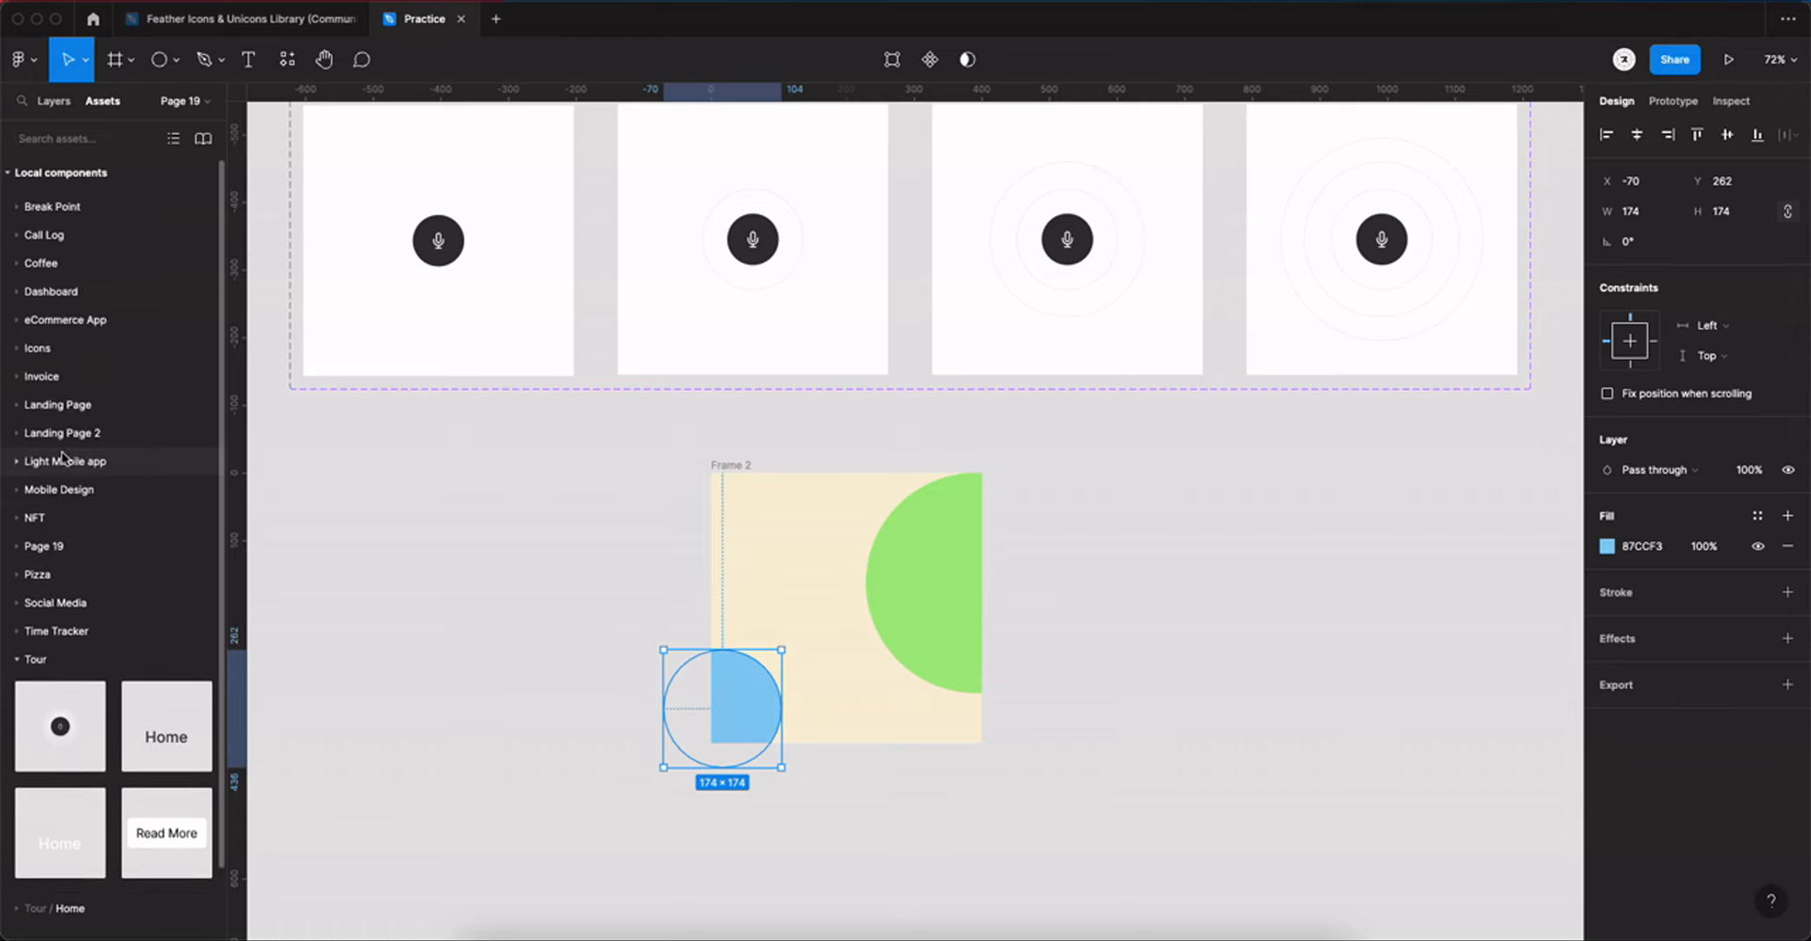
pyautogui.scroll(-2, 77, 540)
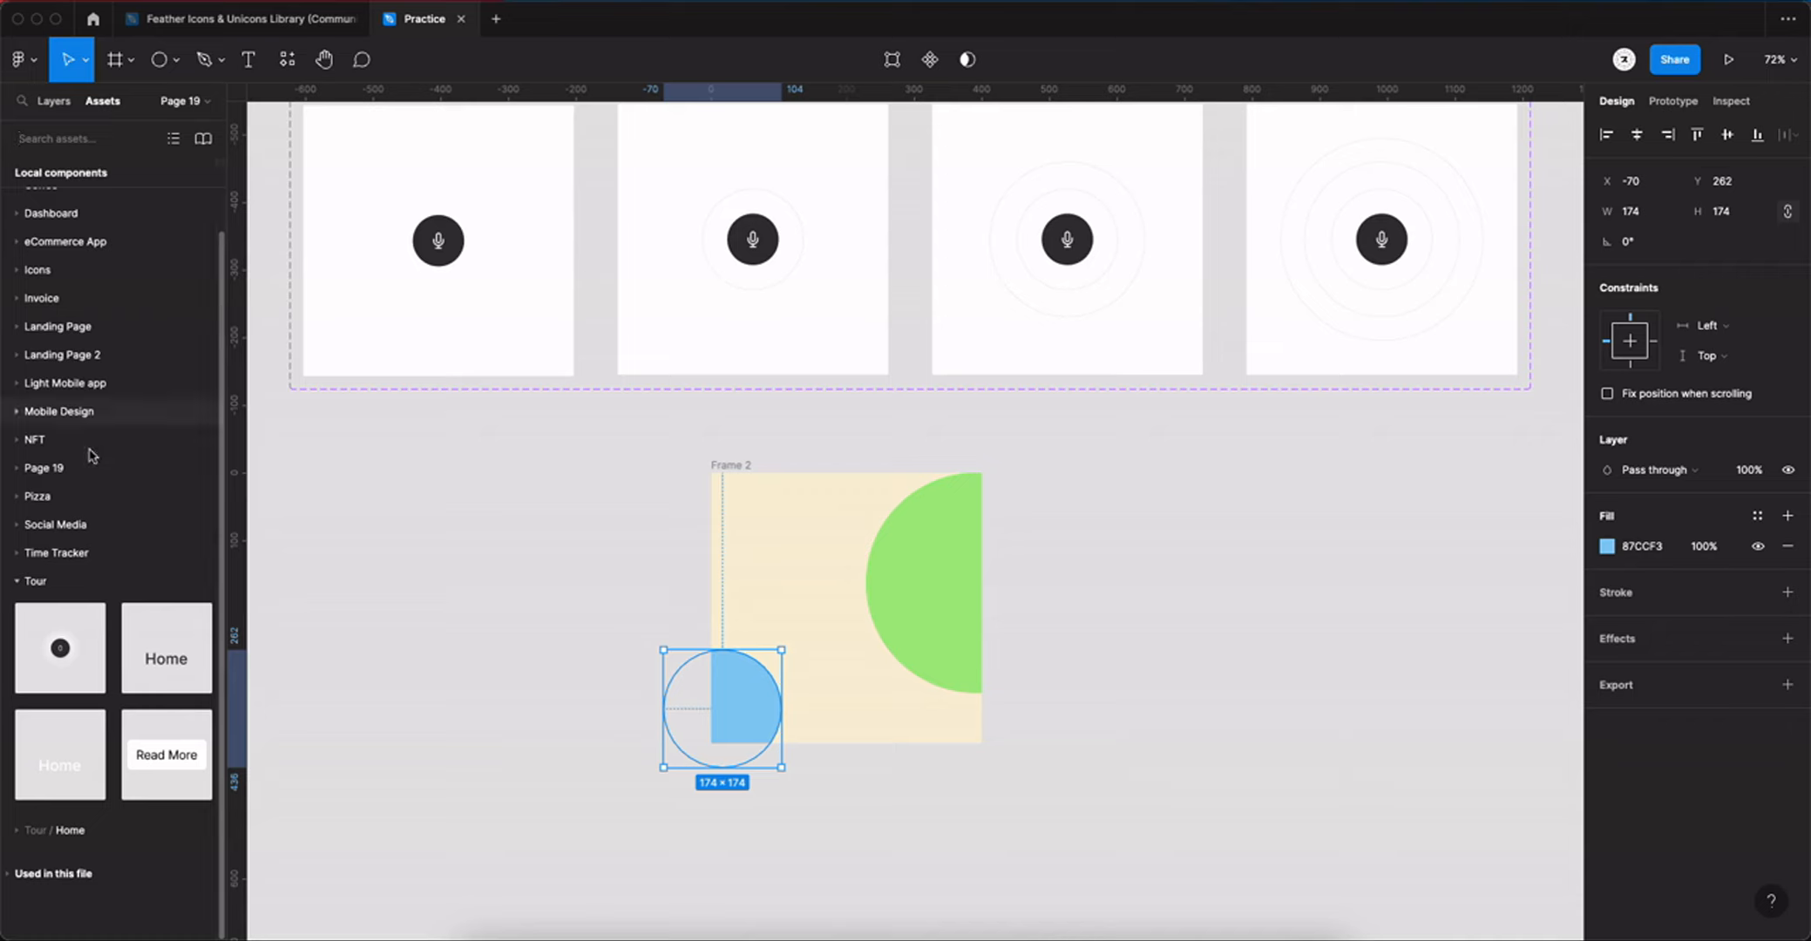
pyautogui.click(21, 476)
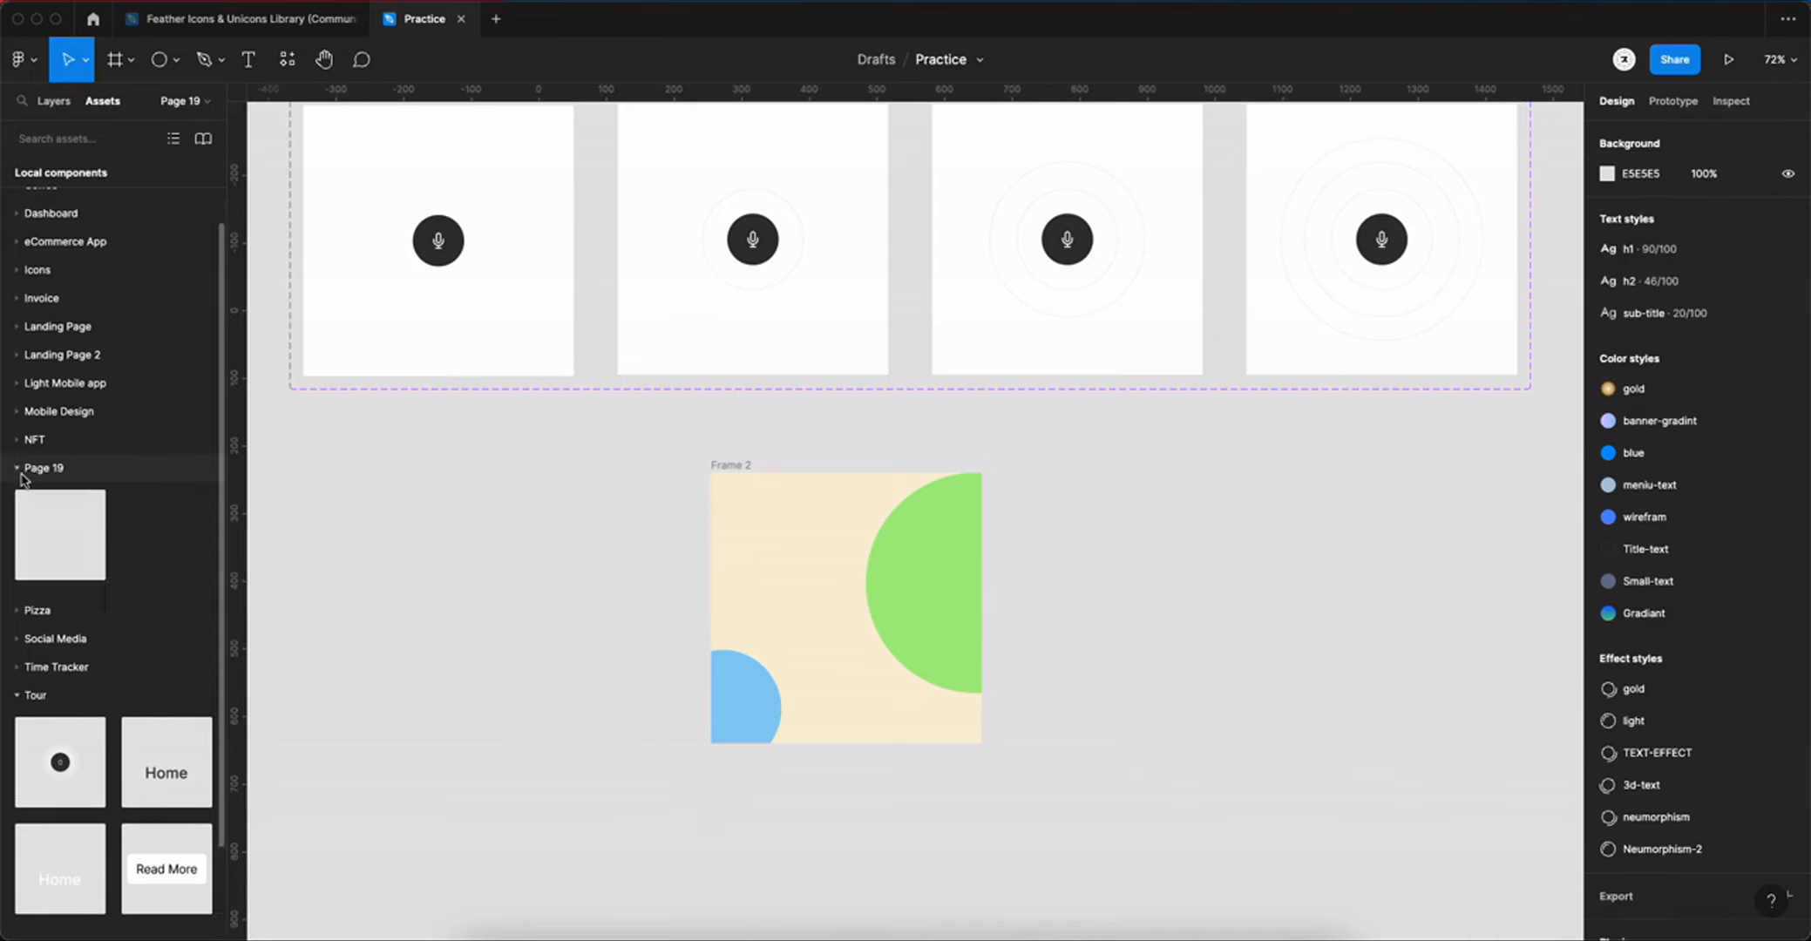
pyautogui.click(18, 472)
pyautogui.moveTo(63, 535); pyautogui.dragTo(829, 606)
# Step: Hide the microphone instance's white fill and center it horizontally in Frame 2
pyautogui.click(1759, 728)
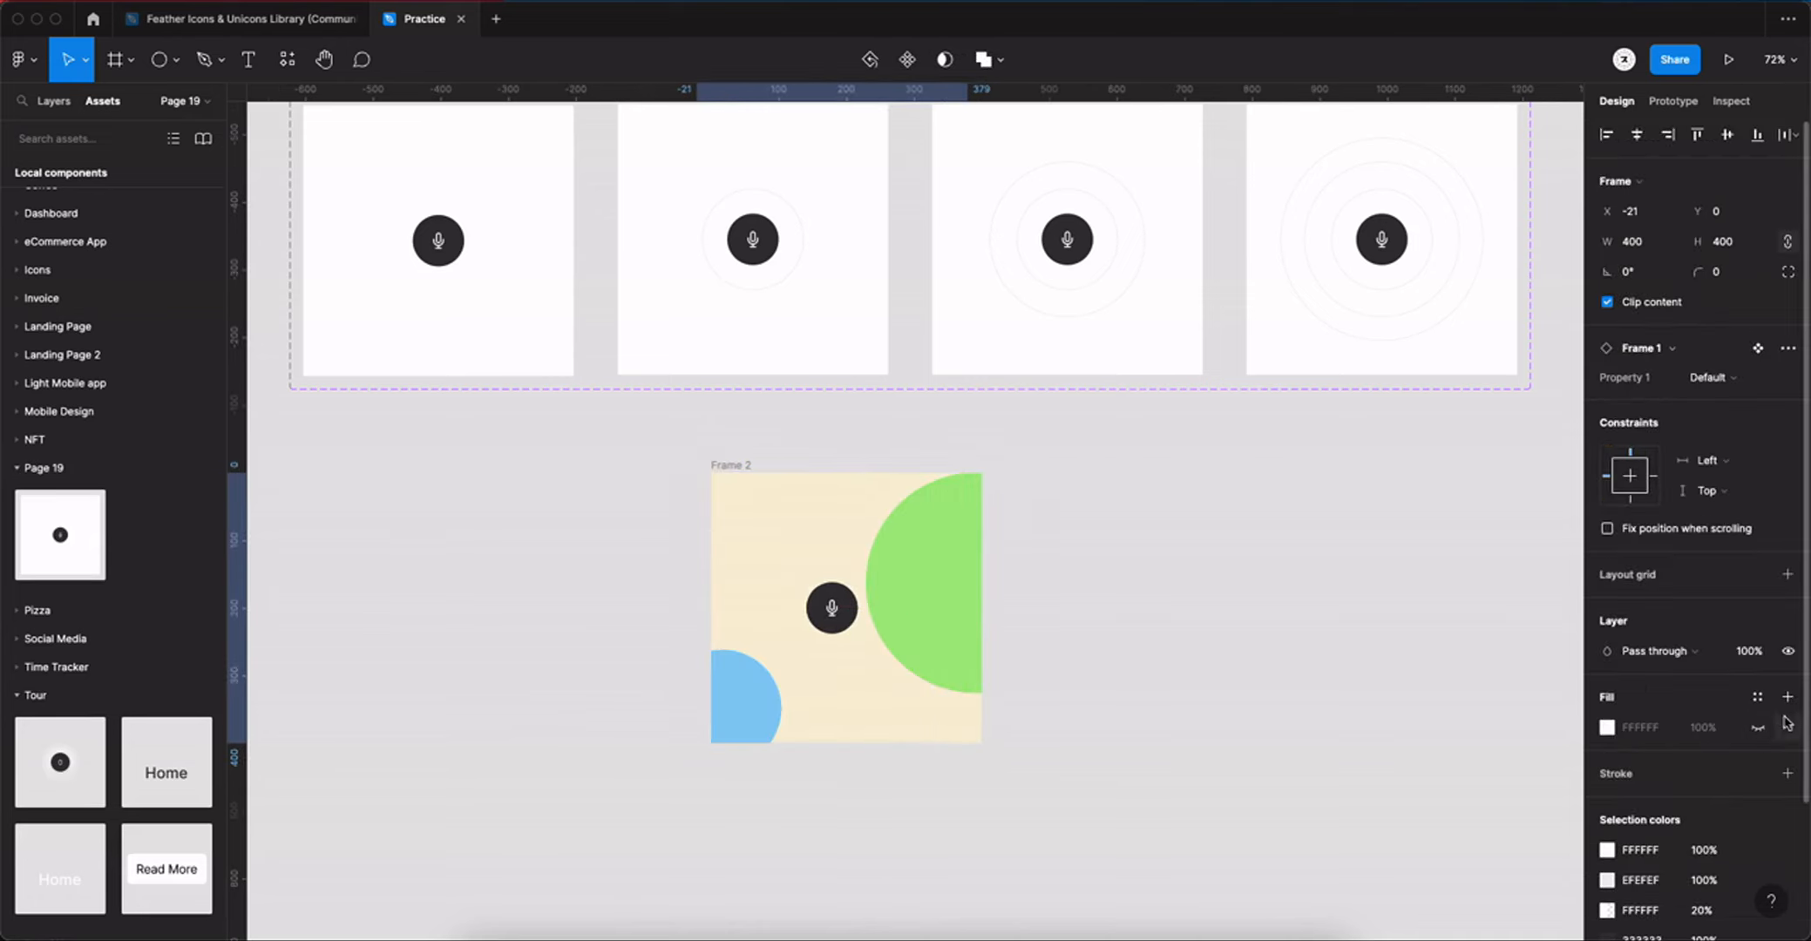
pyautogui.click(1638, 135)
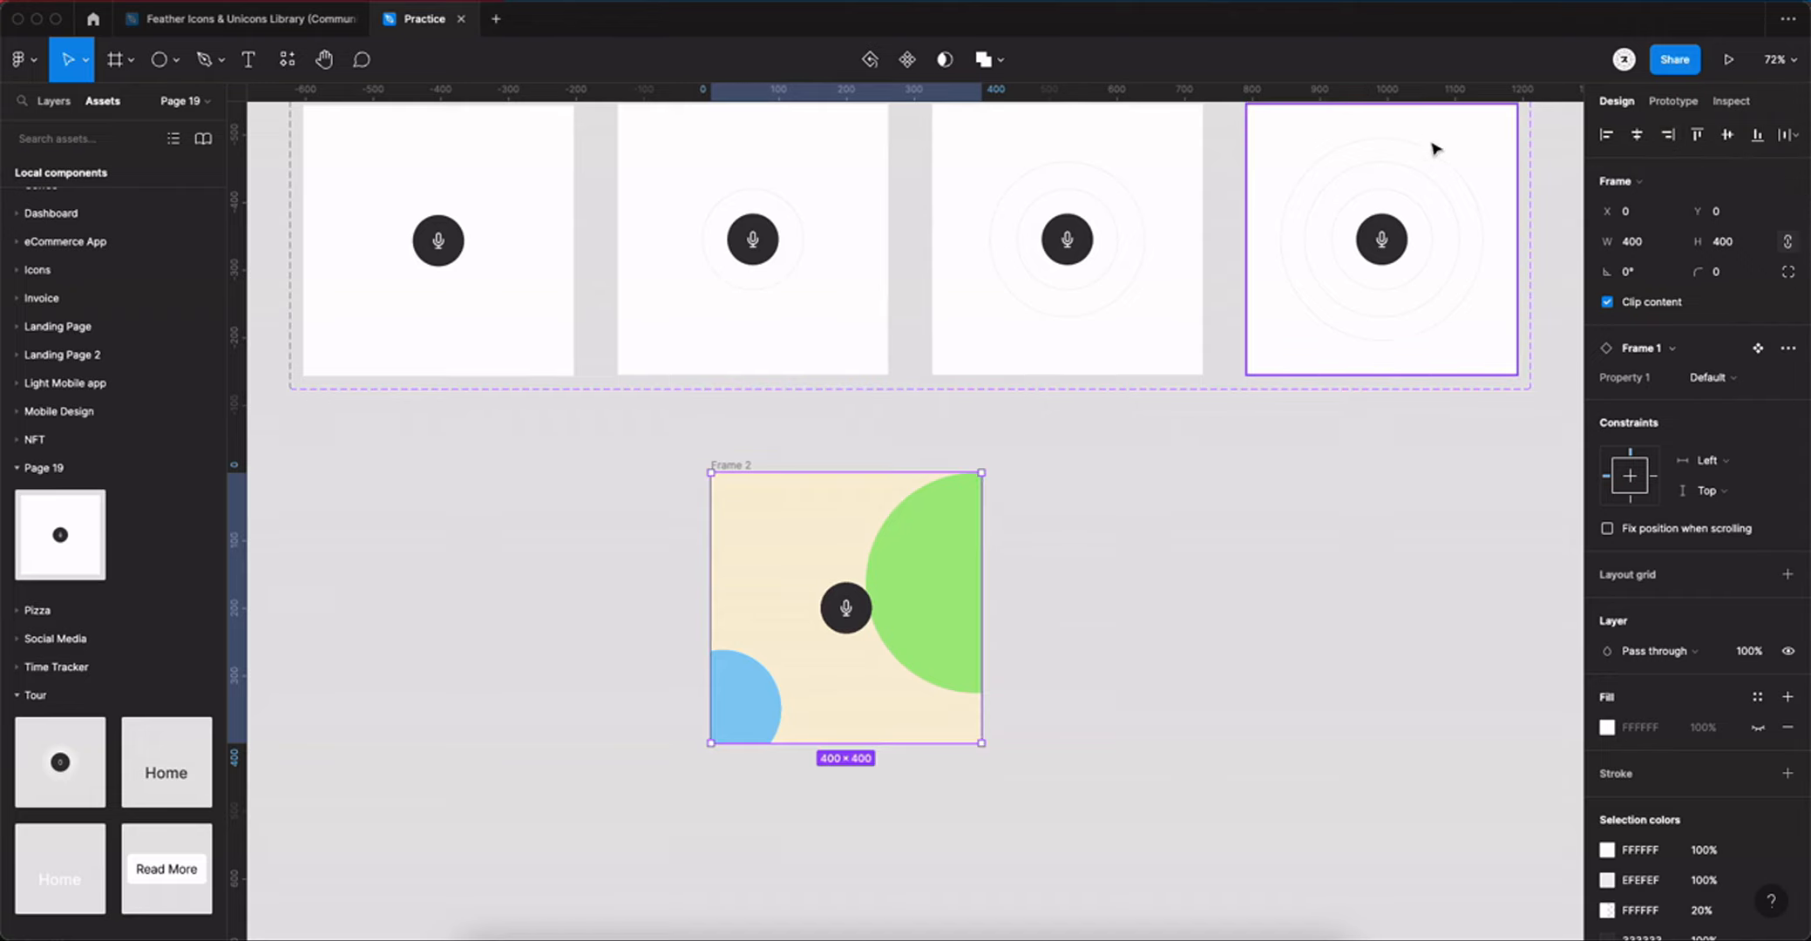
# Step: Start the prototype presentation to preview the microphone animation
pyautogui.click(1729, 60)
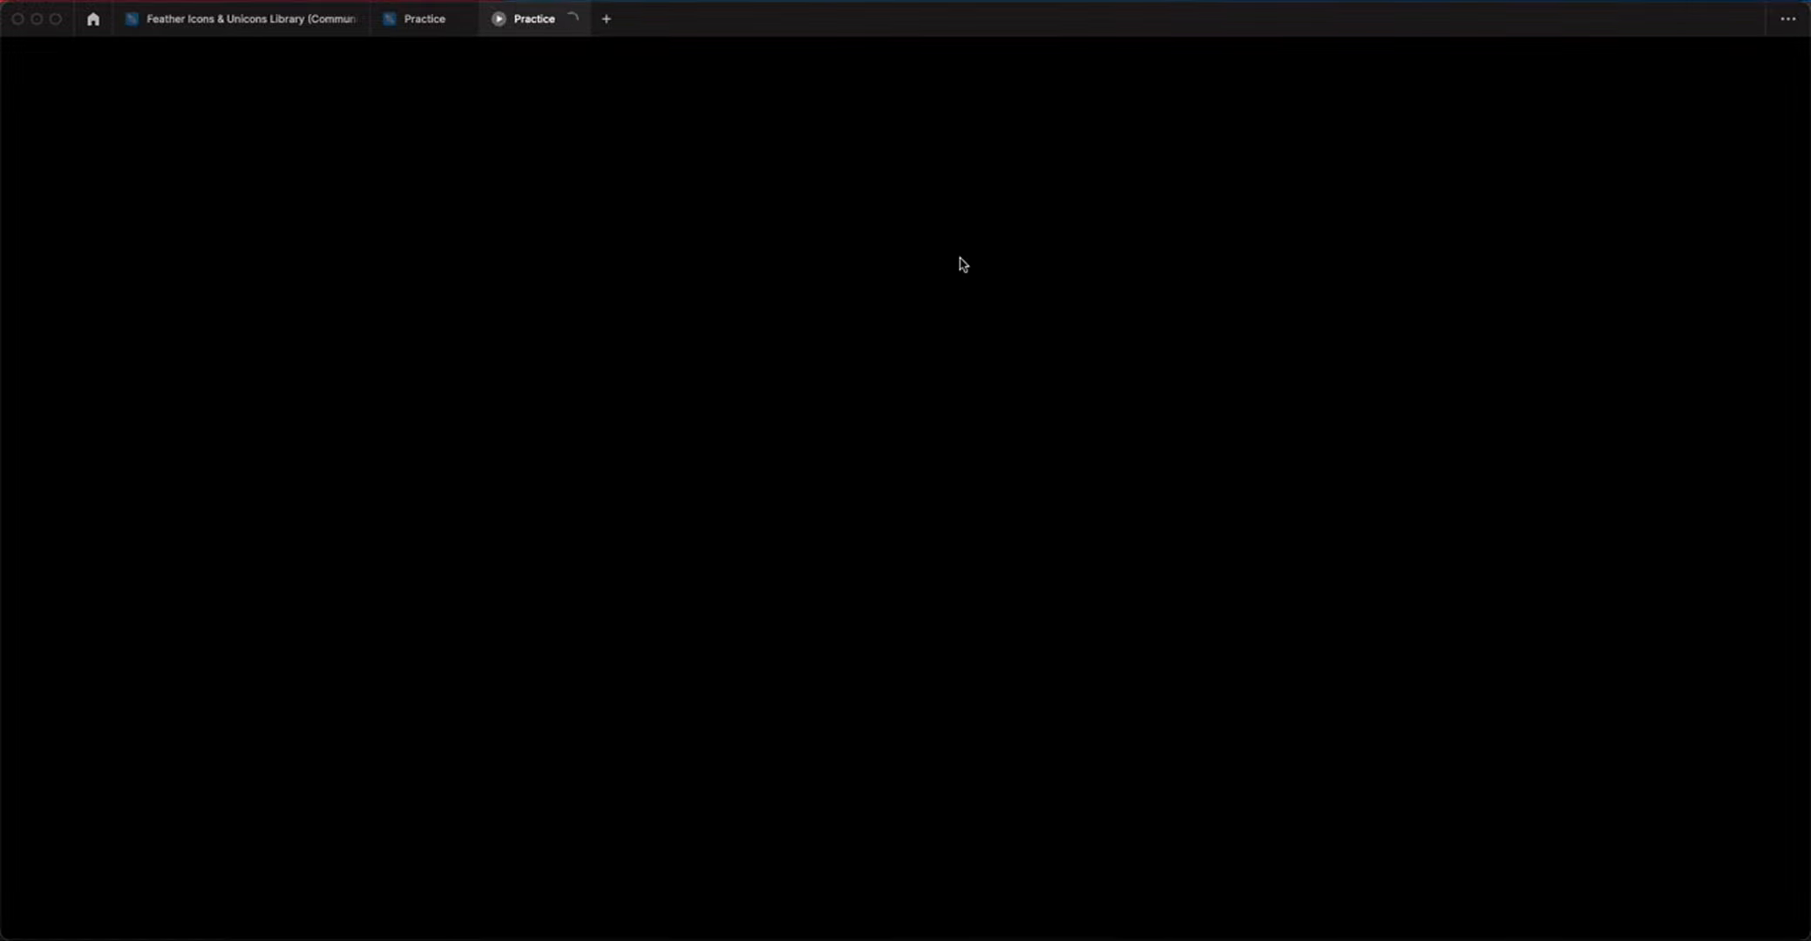